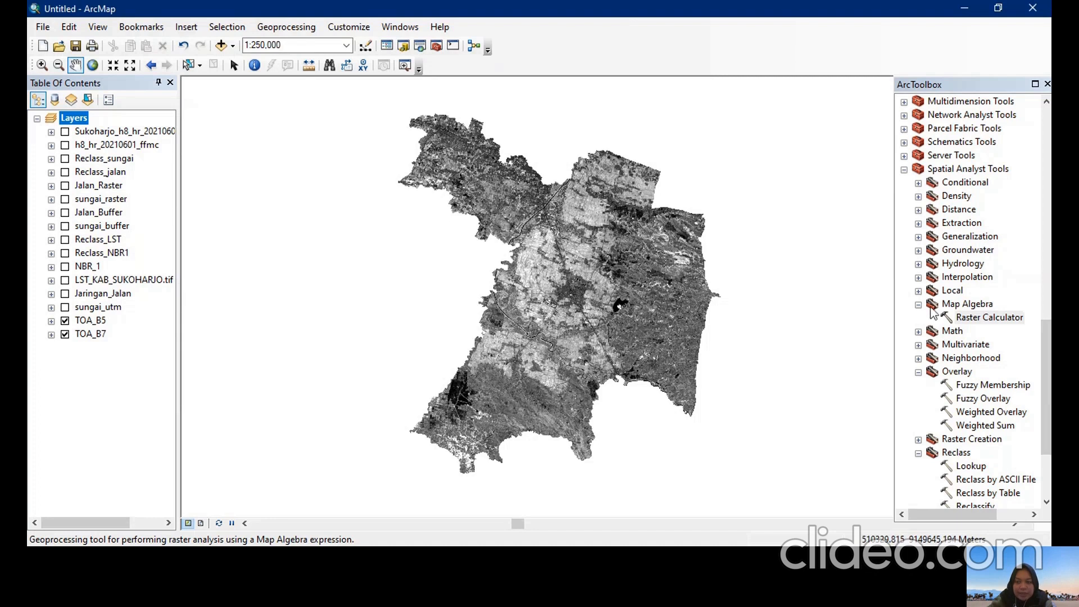
Open the Raster Calculator and enter the numerator ("TOA_B5" - "TOA_B7") as the start of the map algebra expression.
{"action": "scroll", "coordinate": [937, 310], "scroll_direction": "up", "scroll_amount": 1}
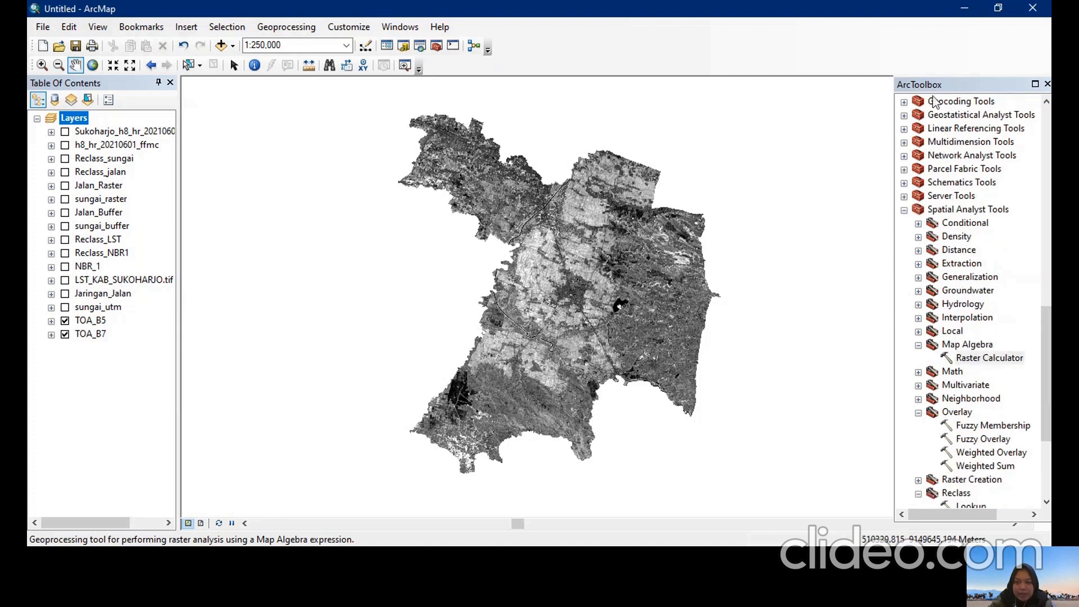
{"action": "left_click", "coordinate": [966, 211]}
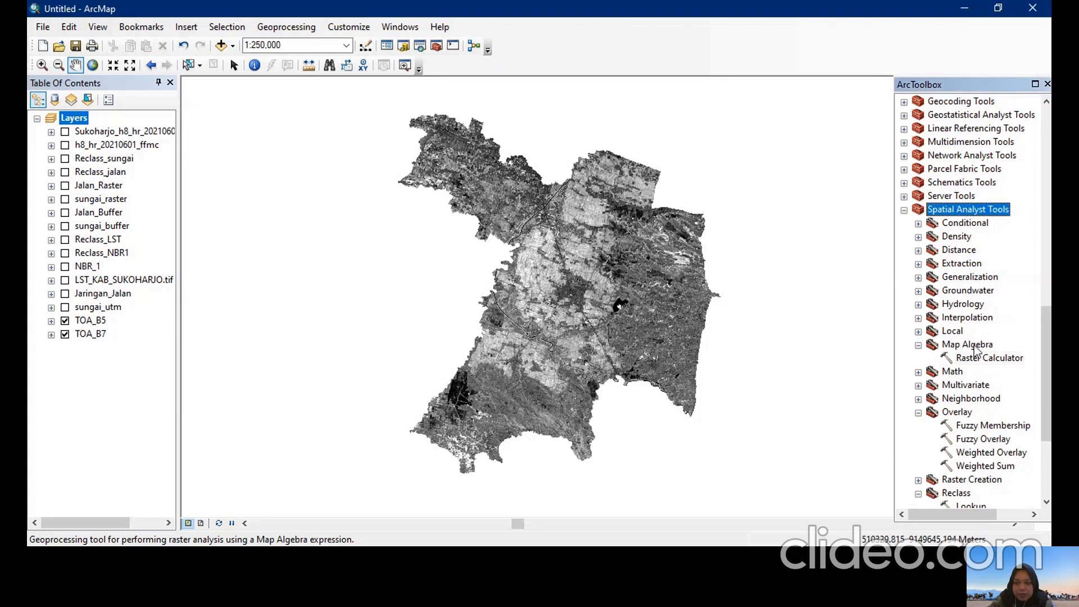
{"action": "double_click", "coordinate": [980, 359]}
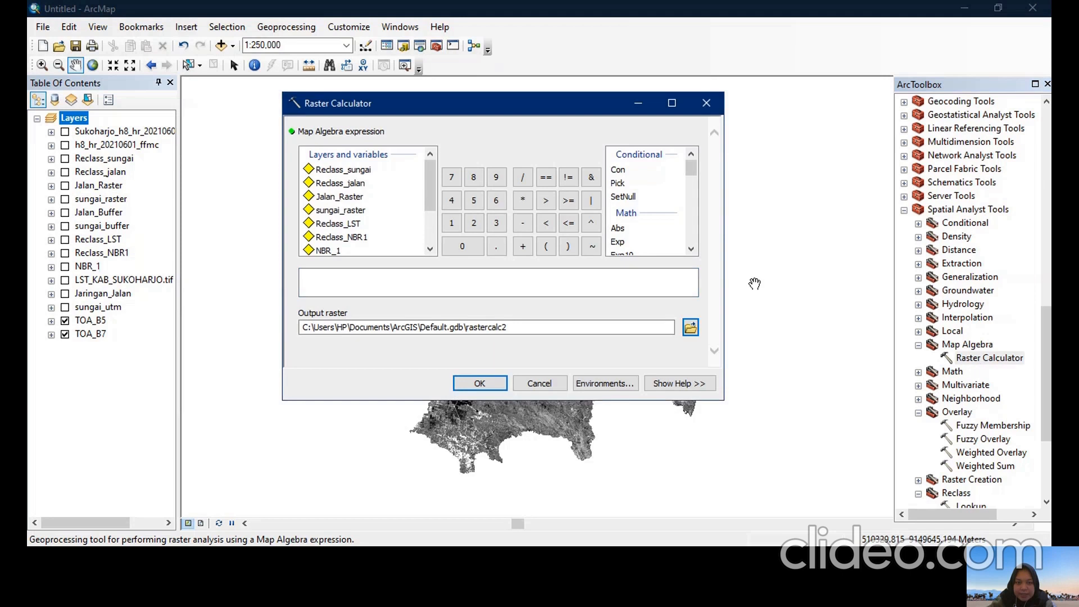
{"action": "left_click", "coordinate": [546, 247]}
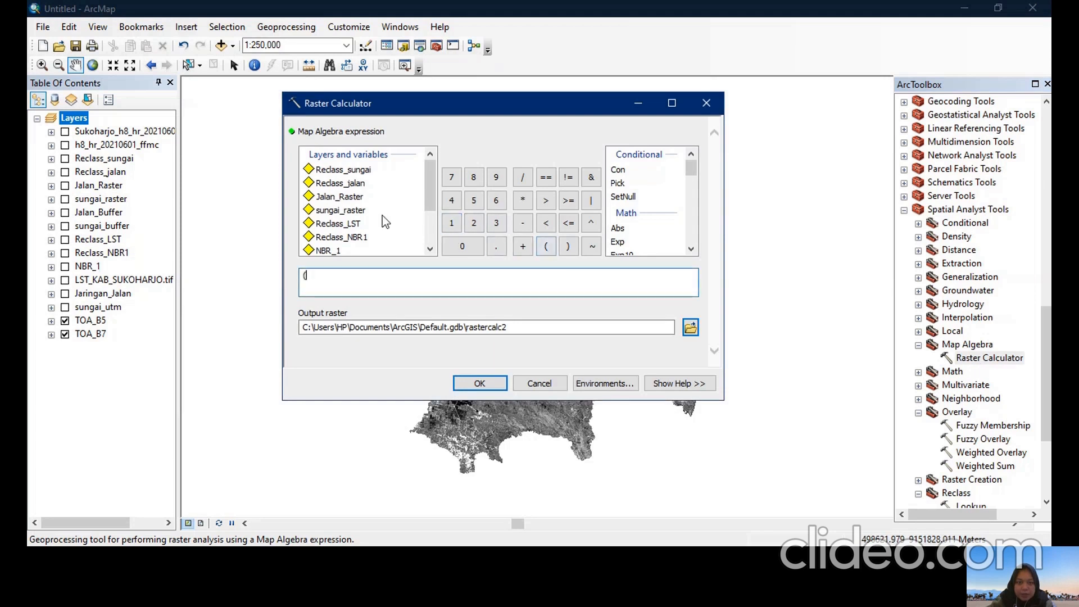
{"action": "scroll", "coordinate": [382, 217], "scroll_direction": "down", "scroll_amount": 2}
{"action": "double_click", "coordinate": [352, 234]}
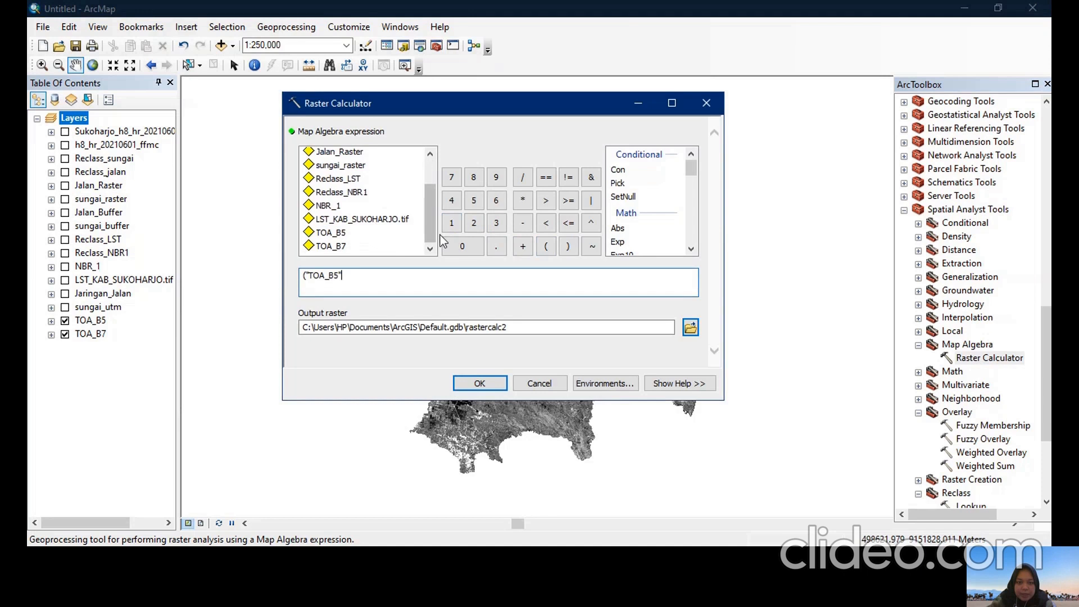
{"action": "left_click", "coordinate": [523, 223]}
{"action": "double_click", "coordinate": [371, 247]}
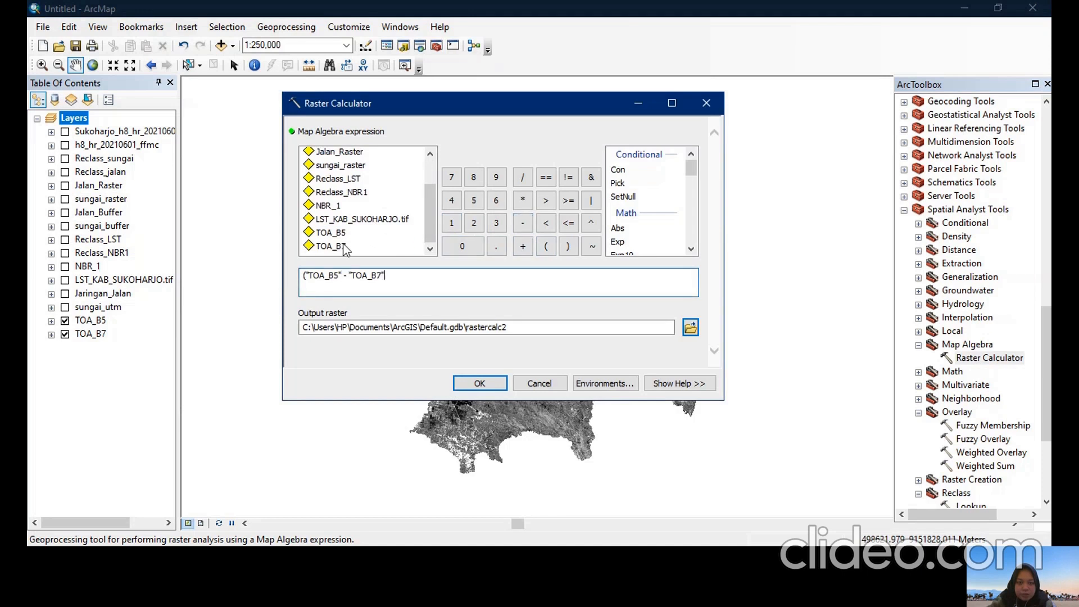
{"action": "left_click", "coordinate": [566, 247]}
Complete the expression by dividing the band difference by ("TOA_B5" + "TOA_B7").
{"action": "left_click", "coordinate": [522, 178]}
{"action": "double_click", "coordinate": [340, 232]}
{"action": "left_click", "coordinate": [521, 247]}
{"action": "double_click", "coordinate": [335, 246]}
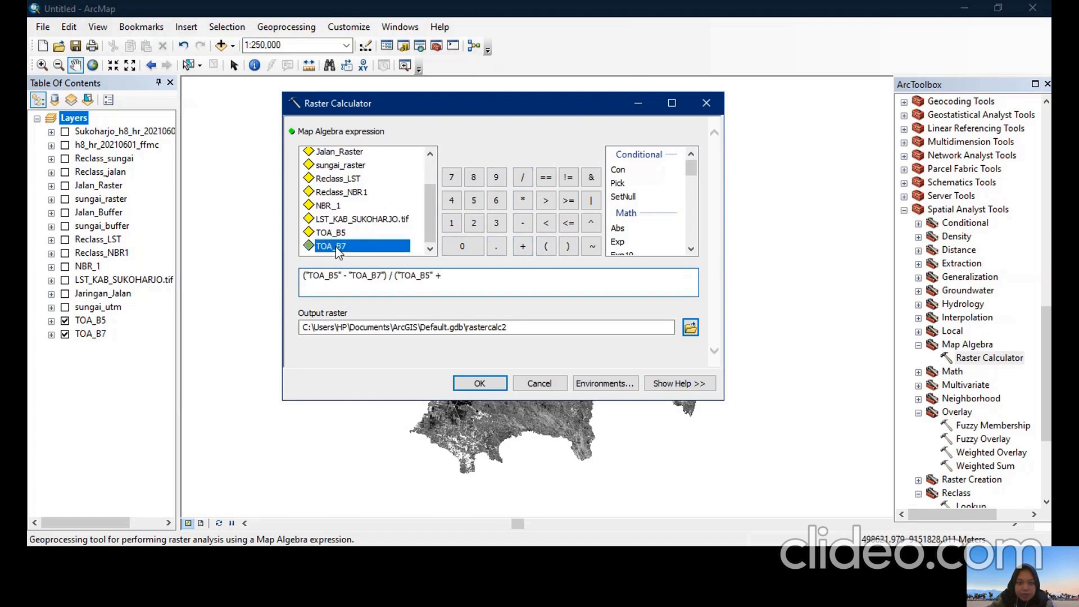
{"action": "left_click", "coordinate": [570, 247]}
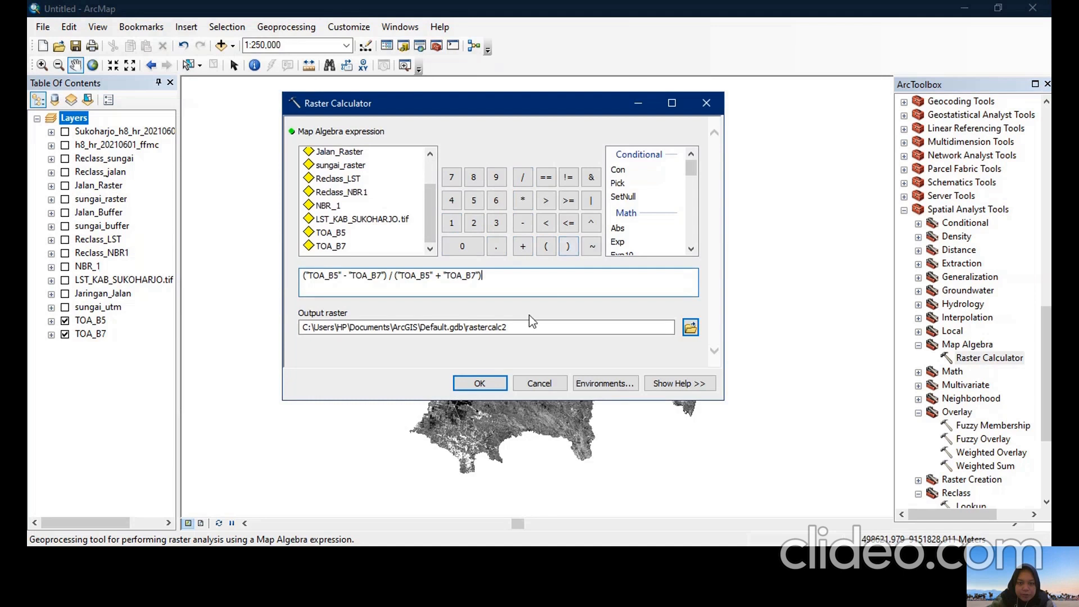
Name the output raster NBR in Default.gdb and run the calculation.
{"action": "double_click", "coordinate": [469, 327]}
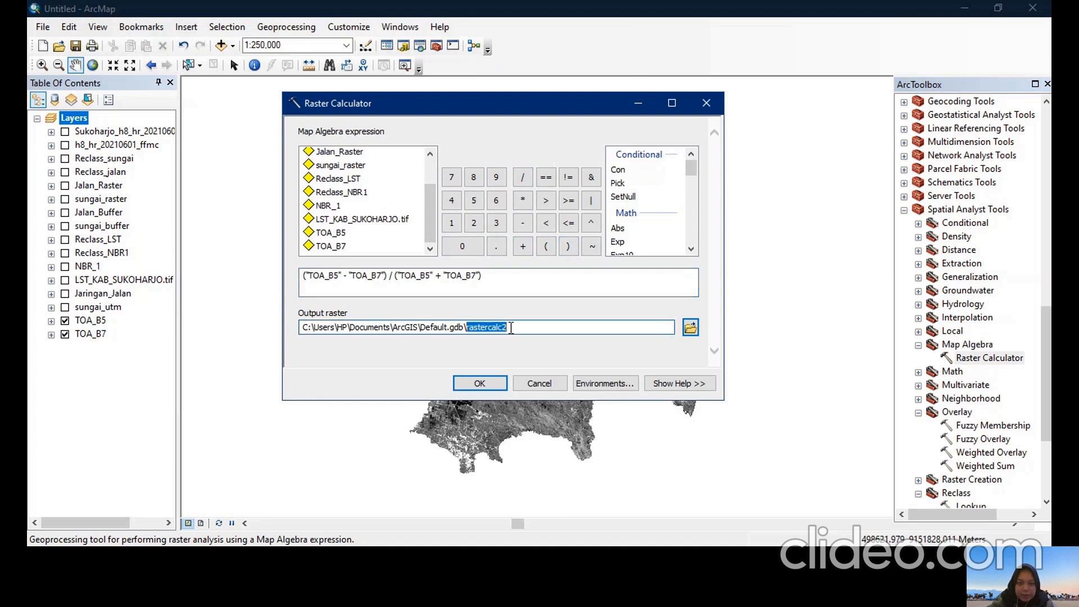
{"action": "type", "text": "NBR"}
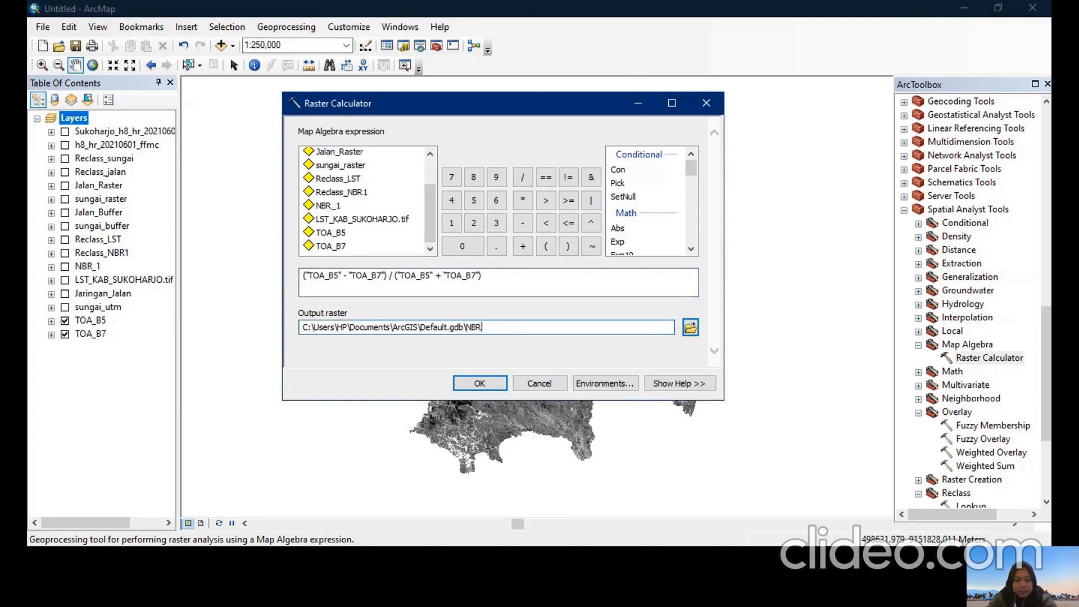
{"action": "left_click", "coordinate": [494, 386]}
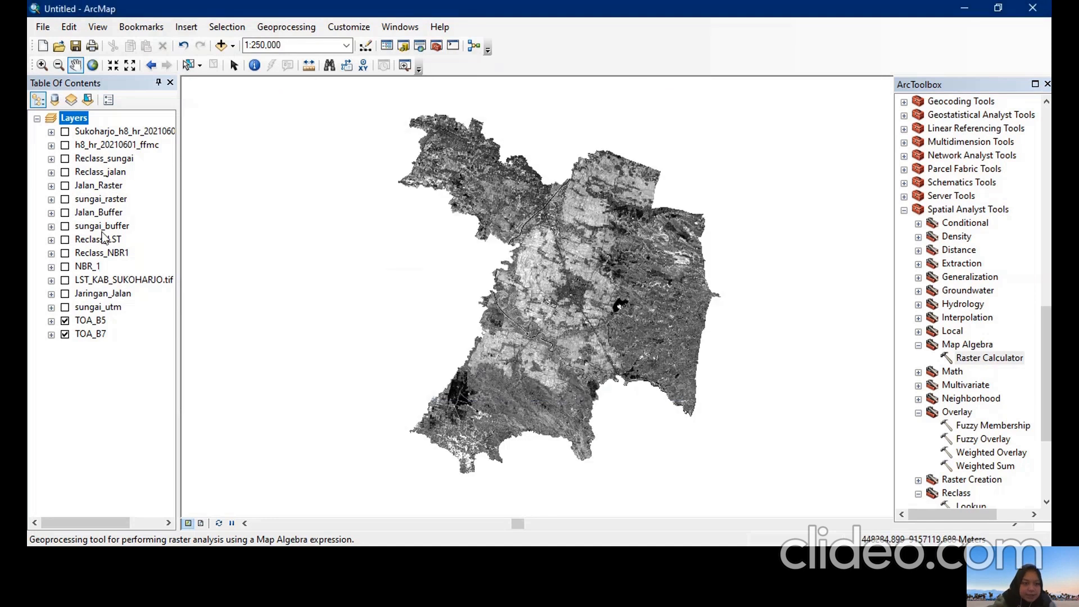
Show the NBR_1 layer on the map and hide TOA_B5 and TOA_B7.
{"action": "left_click", "coordinate": [65, 267]}
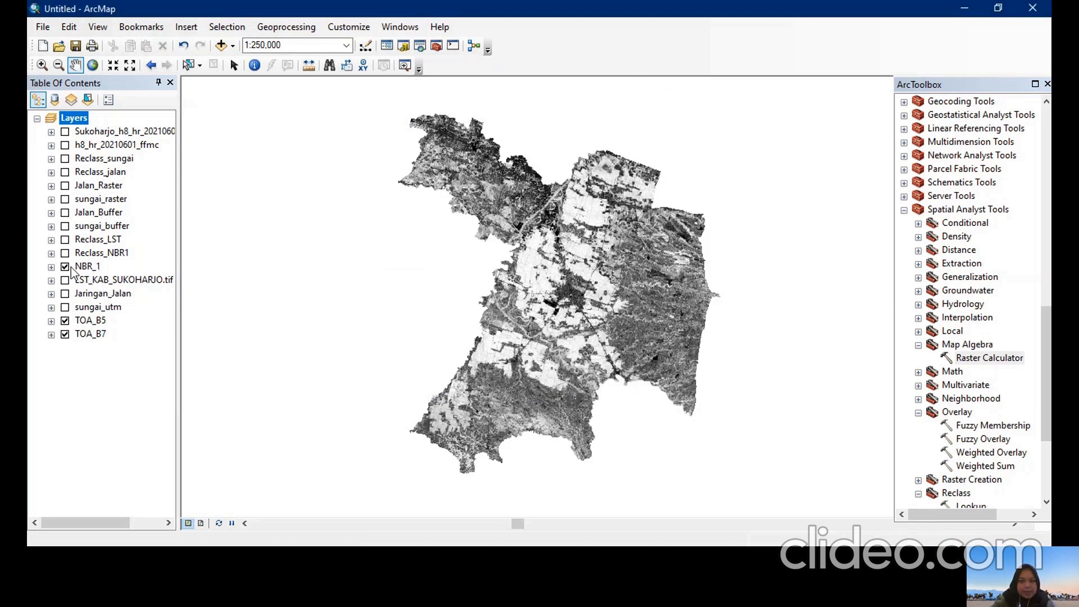
{"action": "left_click", "coordinate": [66, 321]}
{"action": "left_click", "coordinate": [65, 334]}
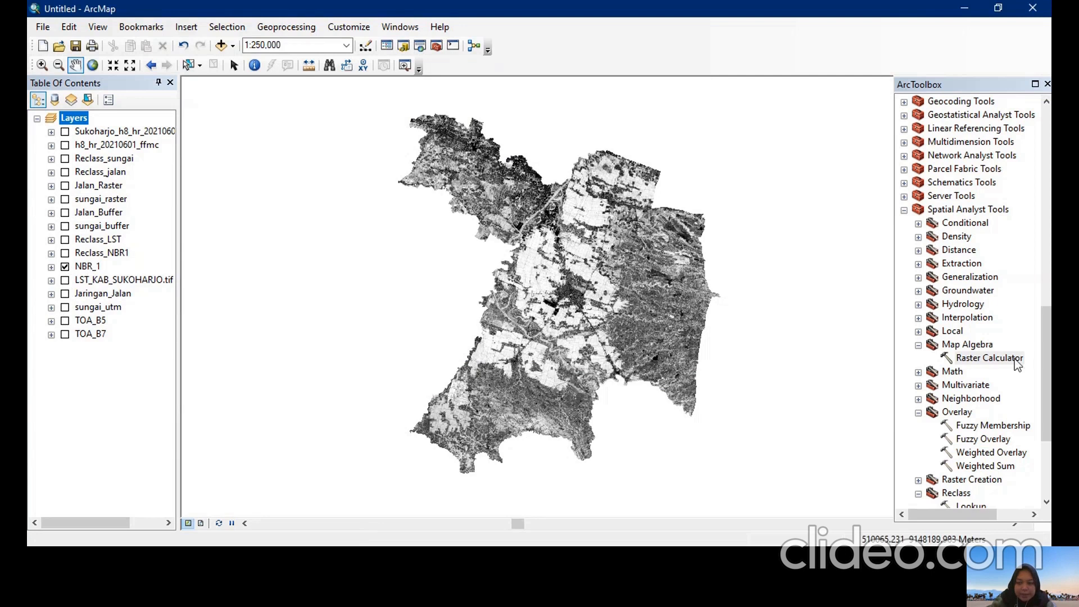
Open the Reclassify tool from the Spatial Analyst reclass tools with NBR_1 as its input raster.
{"action": "scroll", "coordinate": [1001, 396], "scroll_direction": "down", "scroll_amount": 3}
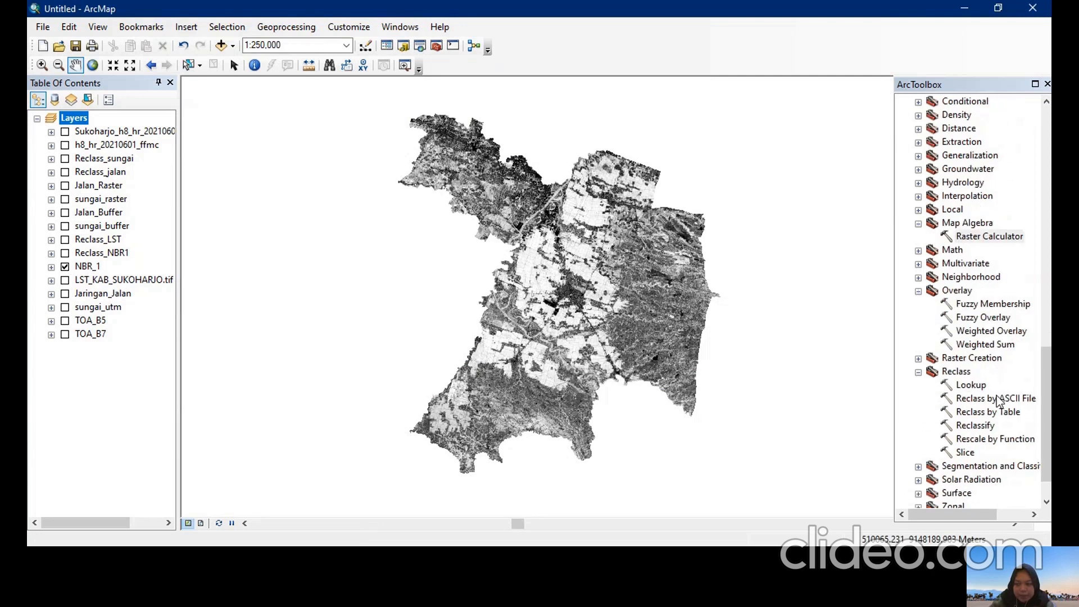
{"action": "scroll", "coordinate": [997, 400], "scroll_direction": "up", "scroll_amount": 2}
{"action": "scroll", "coordinate": [997, 397], "scroll_direction": "down", "scroll_amount": 1}
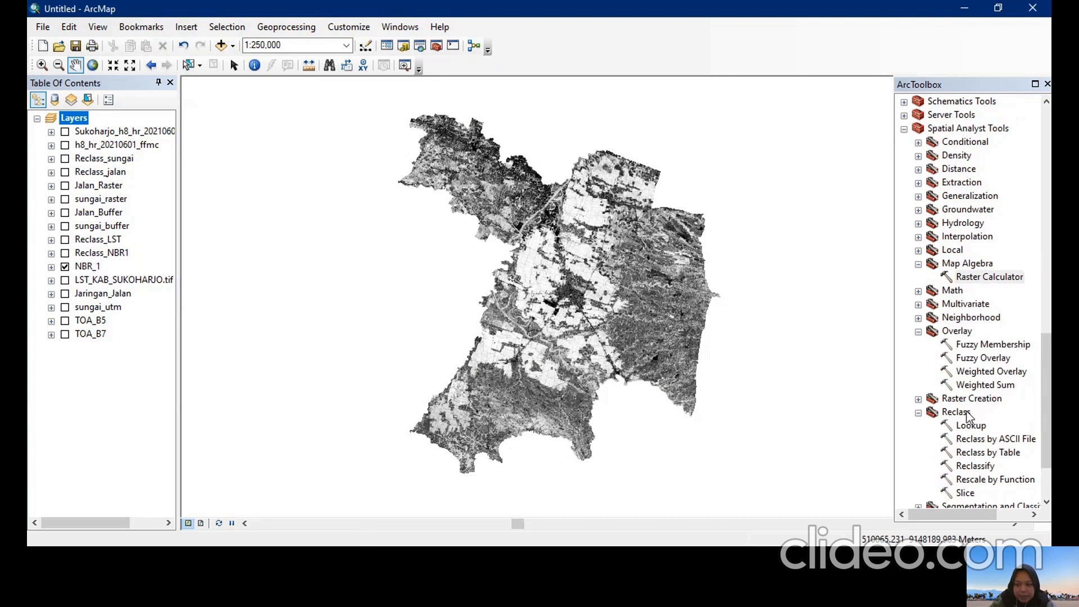
{"action": "double_click", "coordinate": [977, 466]}
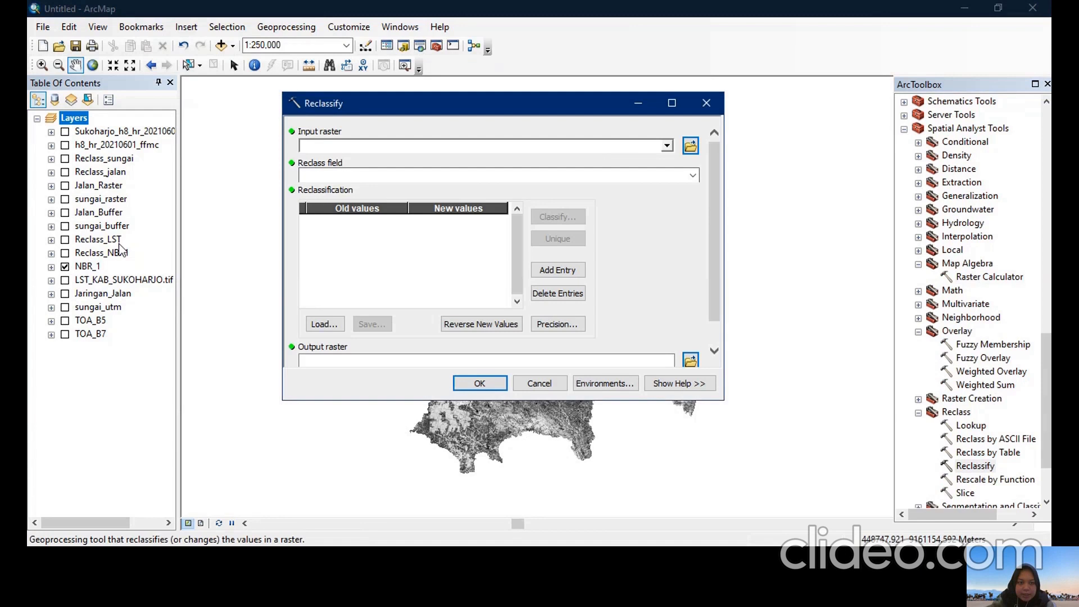
{"action": "left_click_drag", "start_coordinate": [95, 273], "coordinate": [346, 146]}
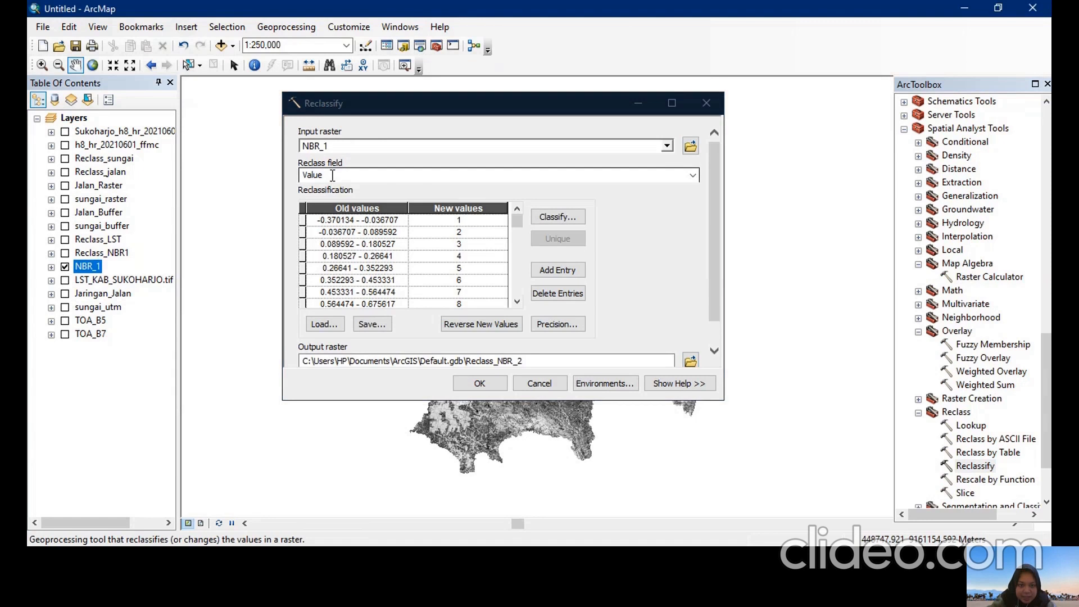
Classify the NBR_1 values into 5 classes by Equal Interval, and cancel the Reclassify tool without running it.
{"action": "left_click", "coordinate": [572, 222]}
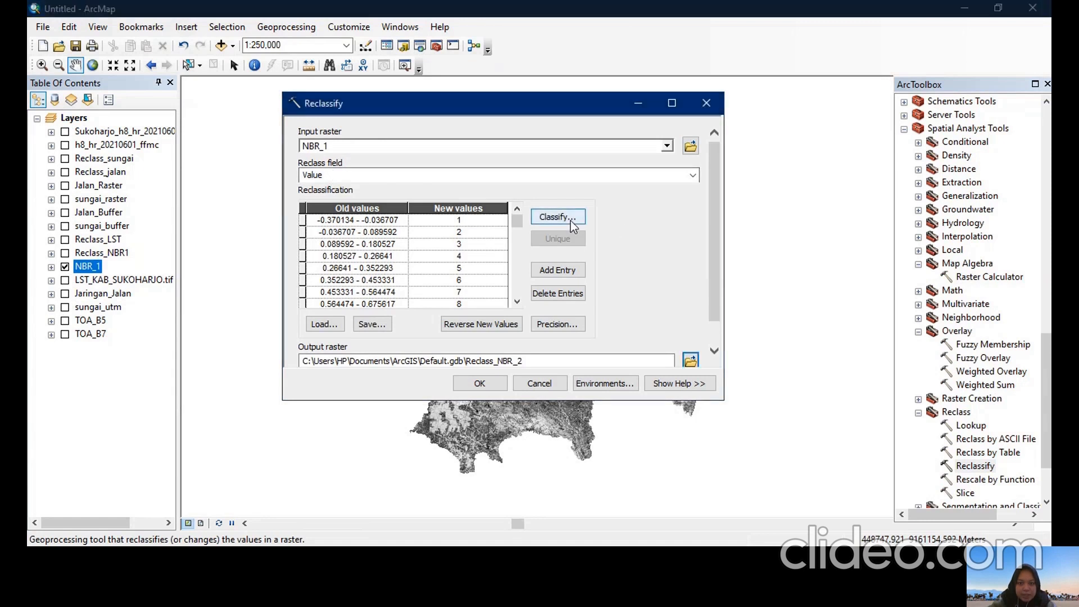
{"action": "left_click", "coordinate": [614, 288]}
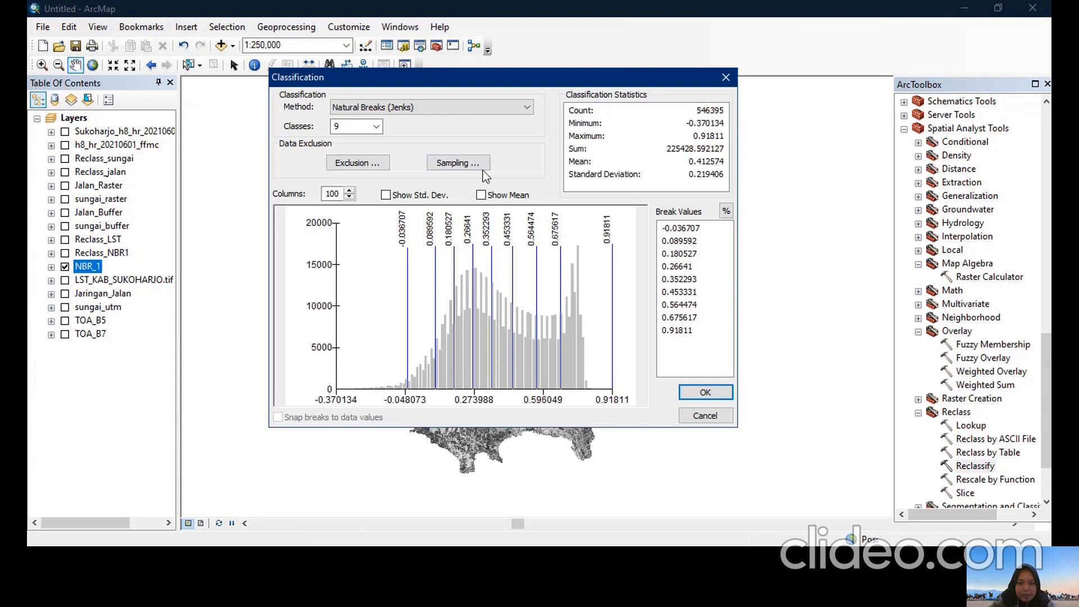
{"action": "left_click", "coordinate": [376, 127]}
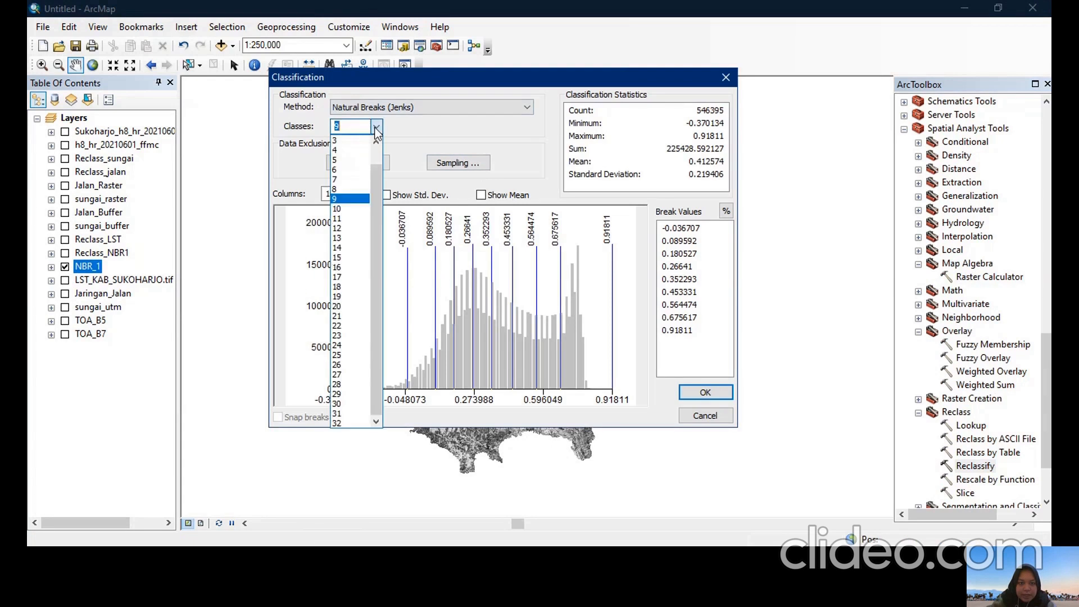
{"action": "left_click", "coordinate": [350, 160]}
{"action": "left_click", "coordinate": [508, 108]}
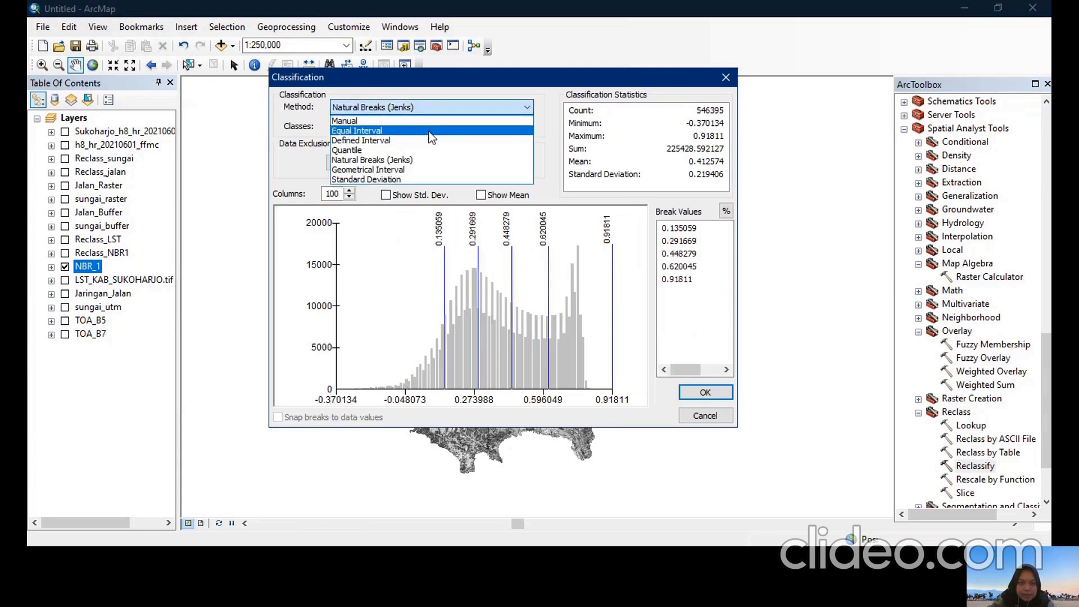
{"action": "left_click", "coordinate": [432, 131]}
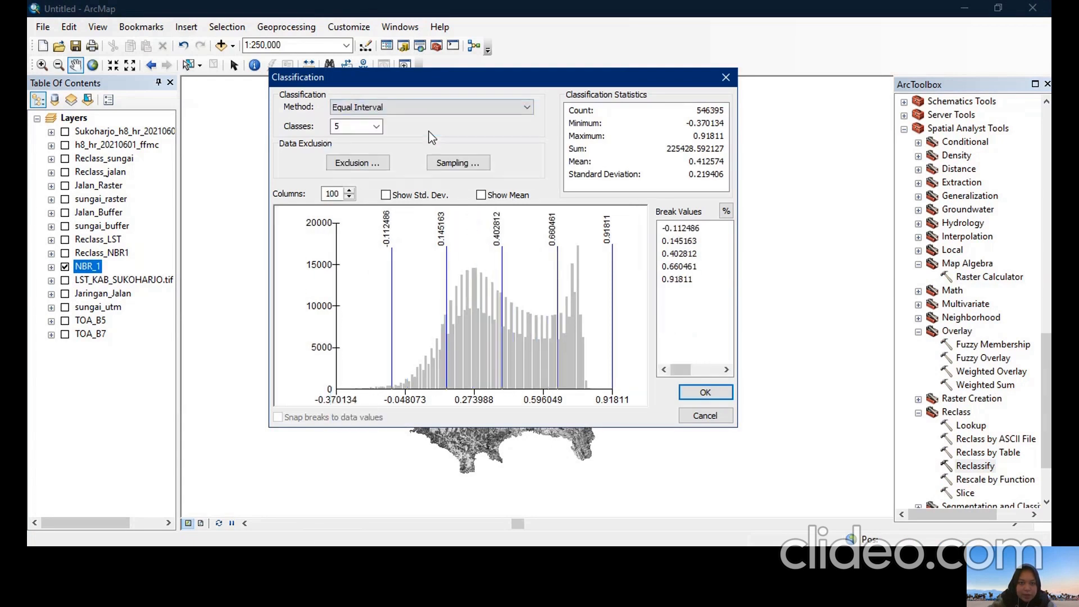
{"action": "left_click", "coordinate": [705, 392]}
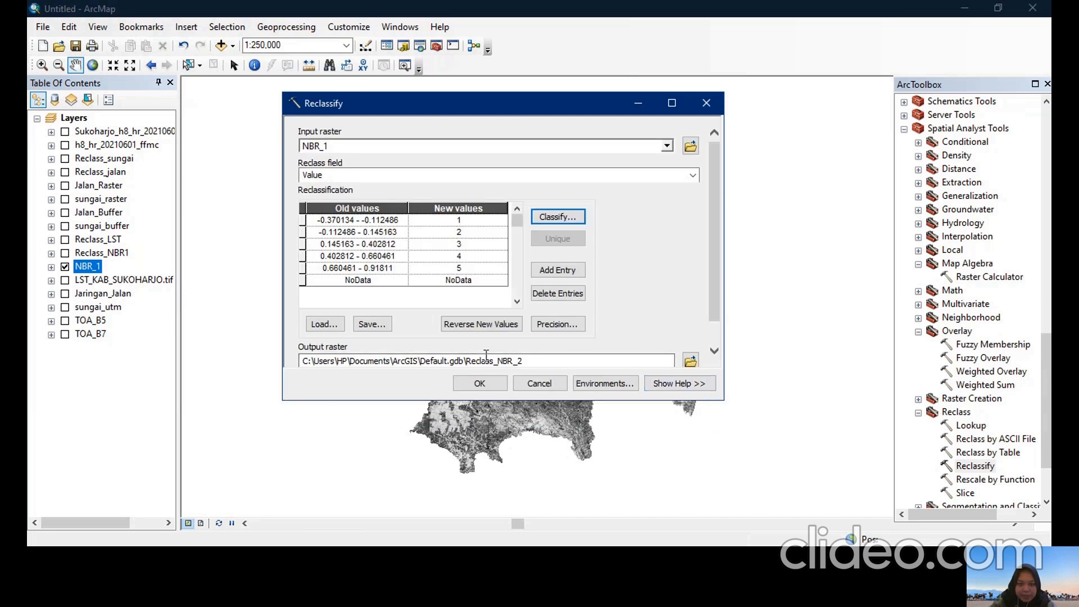
{"action": "left_click", "coordinate": [538, 382]}
Preview Reclass_NBR1 in place of NBR_1, and switch the map to only LST_KAB_SUKOHARJO.tif with its legend expanded.
{"action": "left_click", "coordinate": [66, 253]}
{"action": "left_click", "coordinate": [65, 266]}
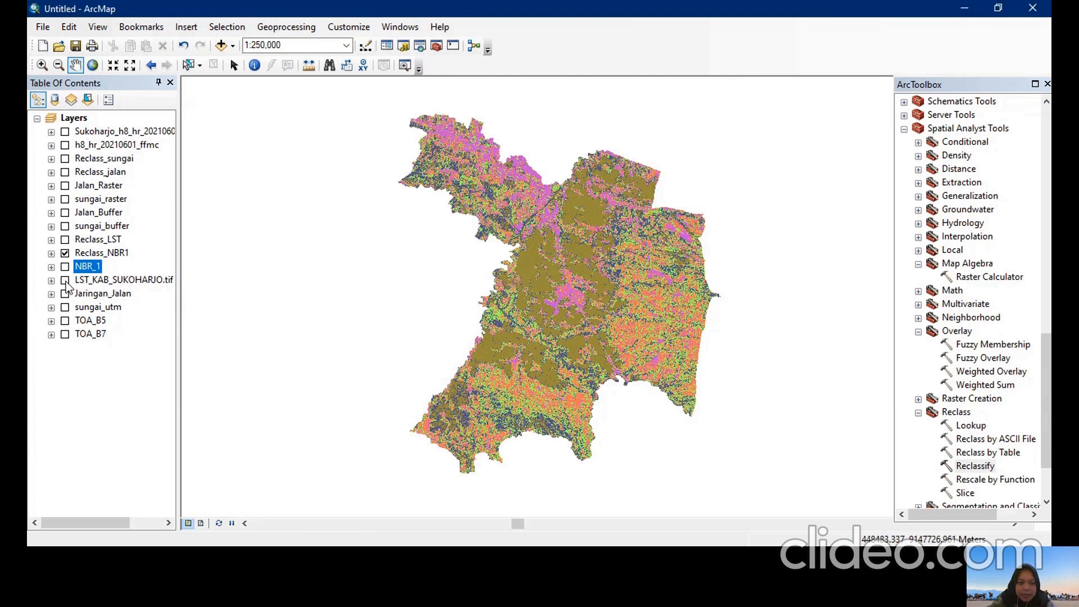
{"action": "left_click", "coordinate": [65, 253]}
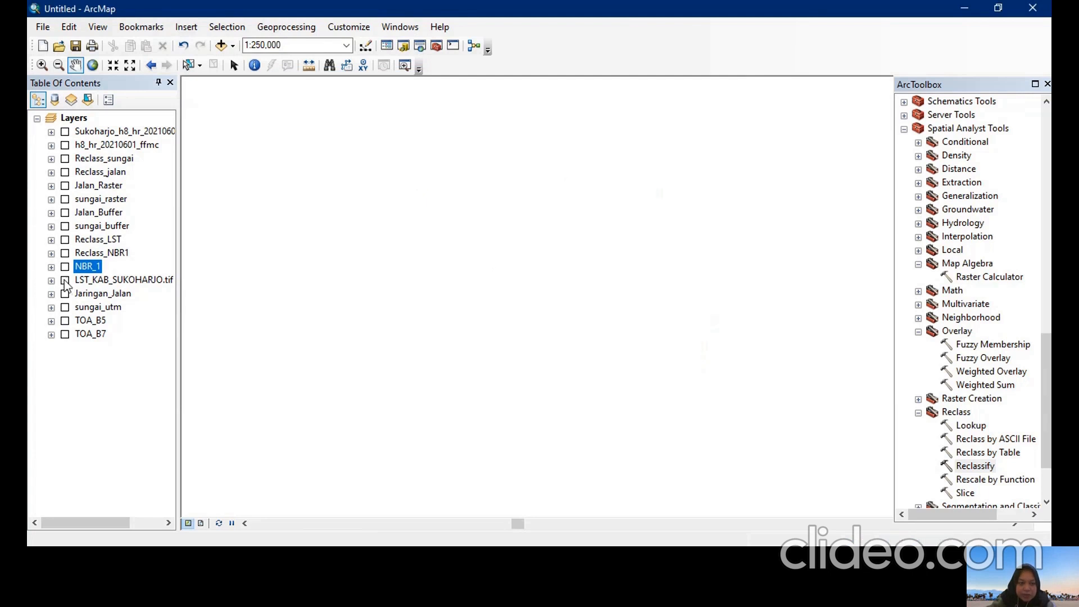
{"action": "left_click", "coordinate": [66, 280]}
{"action": "left_click", "coordinate": [51, 280]}
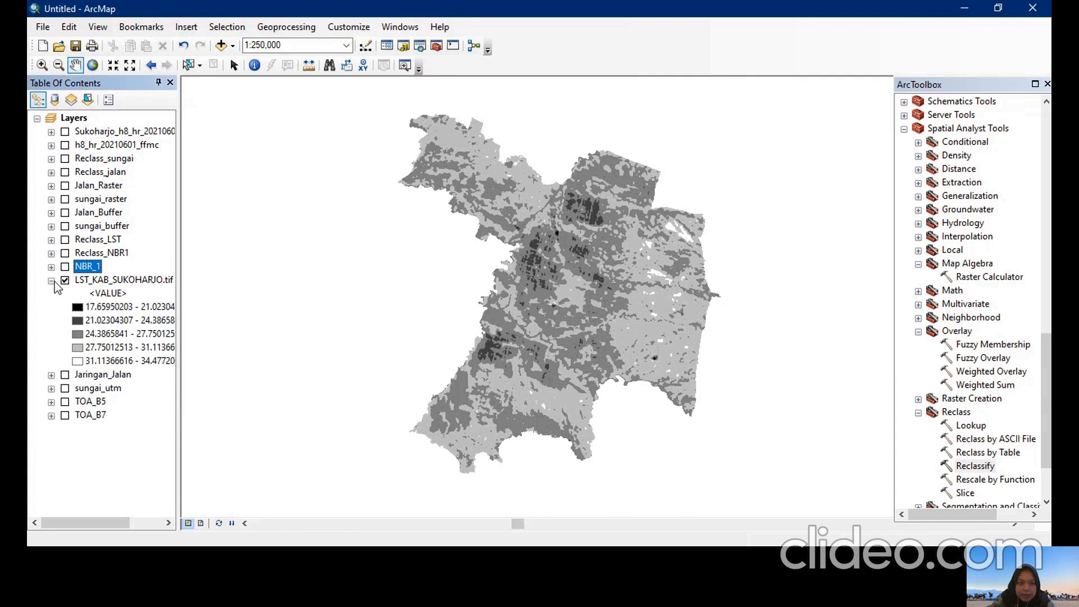
Review the classification method and number of classes in the symbology properties of LST_KAB_SUKOHARJO.tif.
{"action": "right_click", "coordinate": [115, 284]}
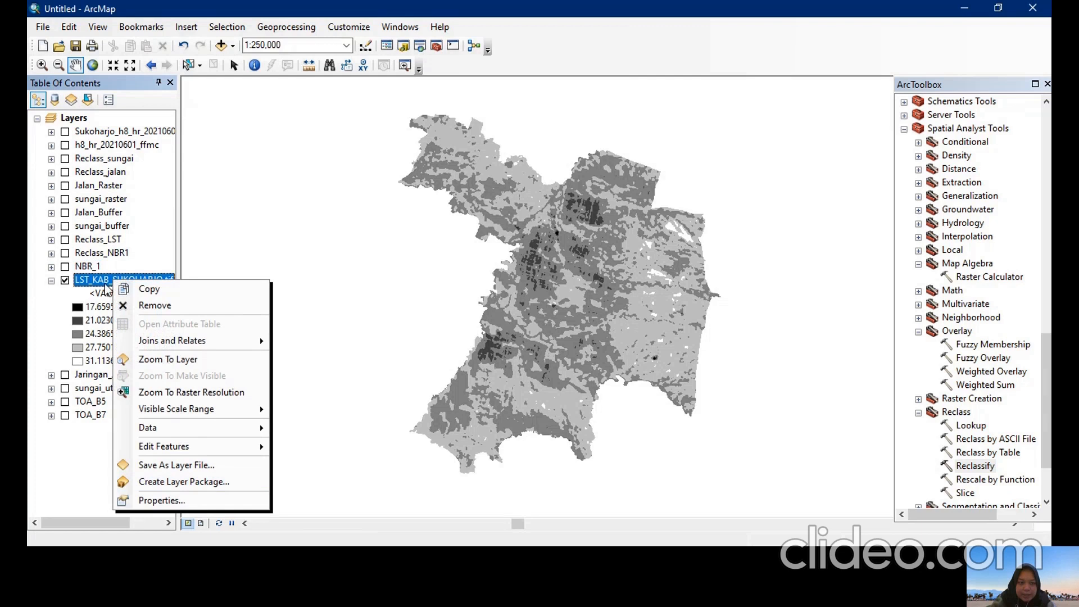
{"action": "left_click", "coordinate": [205, 498]}
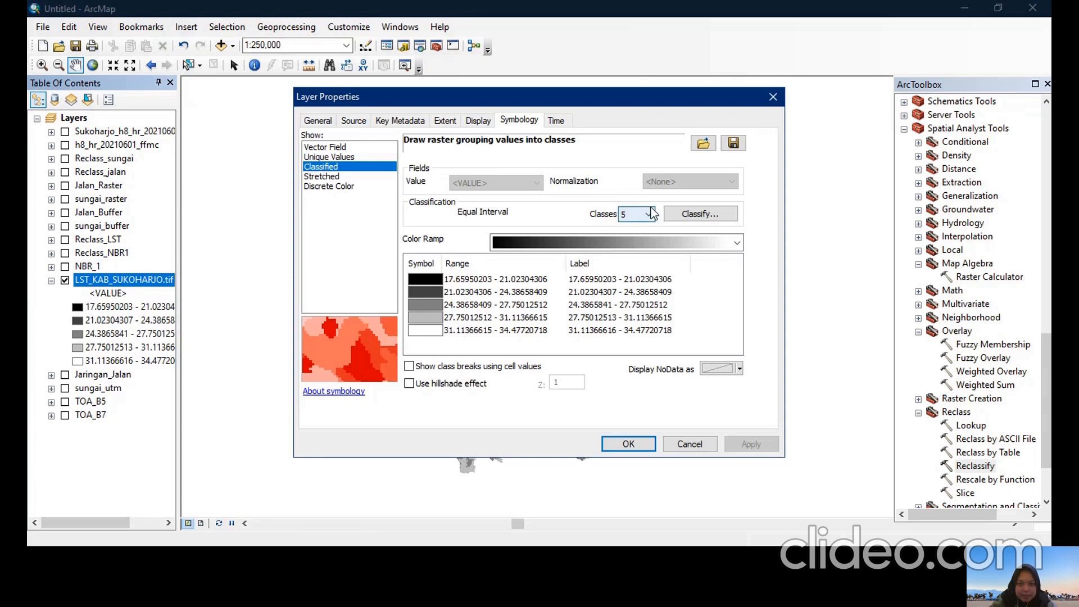
{"action": "left_click", "coordinate": [690, 216]}
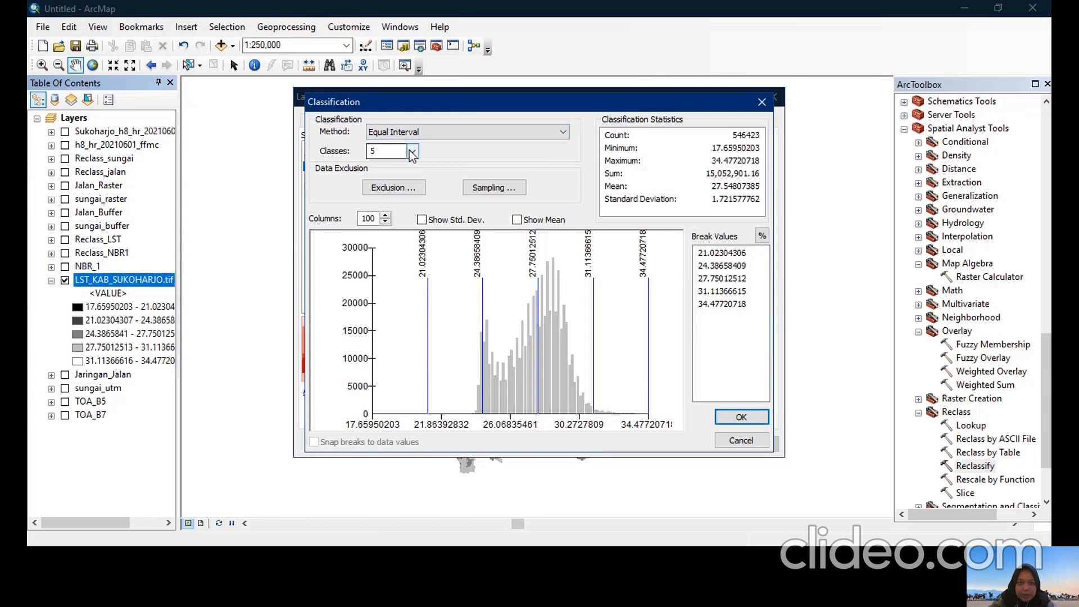
{"action": "left_click", "coordinate": [743, 419]}
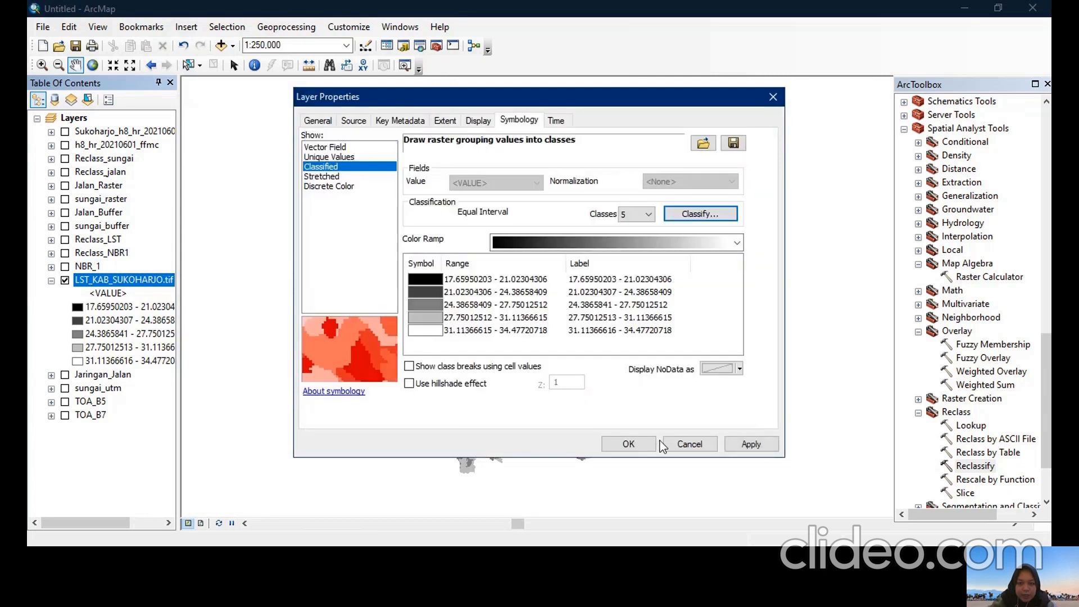
{"action": "left_click", "coordinate": [628, 444]}
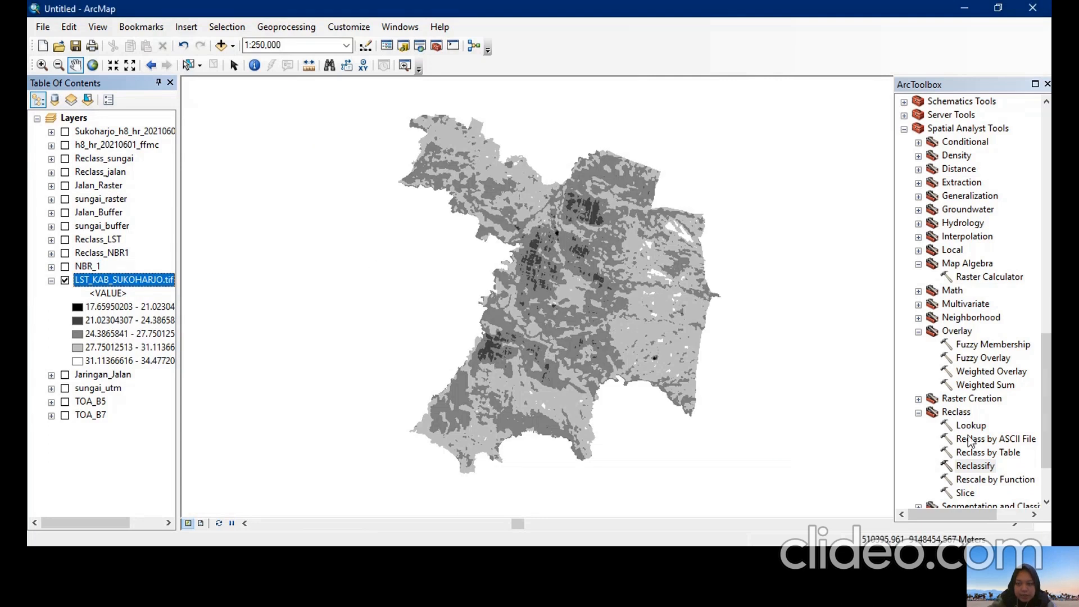
Open the Reclassify tool with LST_KAB_SUKOHARJO.tif as the input raster and Value as the reclass field.
{"action": "scroll", "coordinate": [969, 442], "scroll_direction": "down", "scroll_amount": 1}
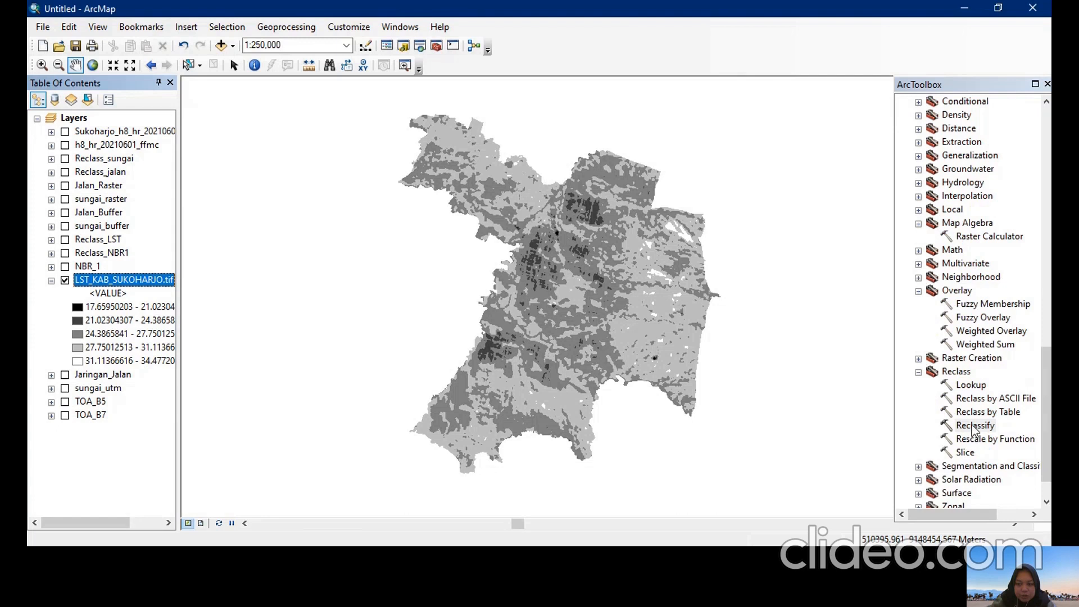
{"action": "double_click", "coordinate": [974, 427]}
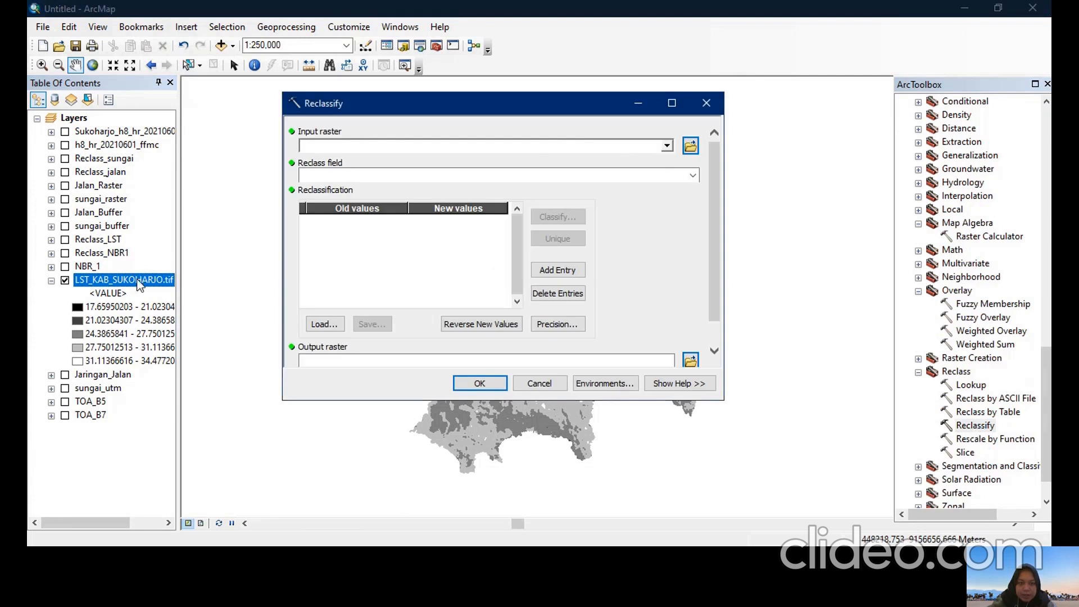
{"action": "left_click_drag", "start_coordinate": [137, 281], "coordinate": [364, 144]}
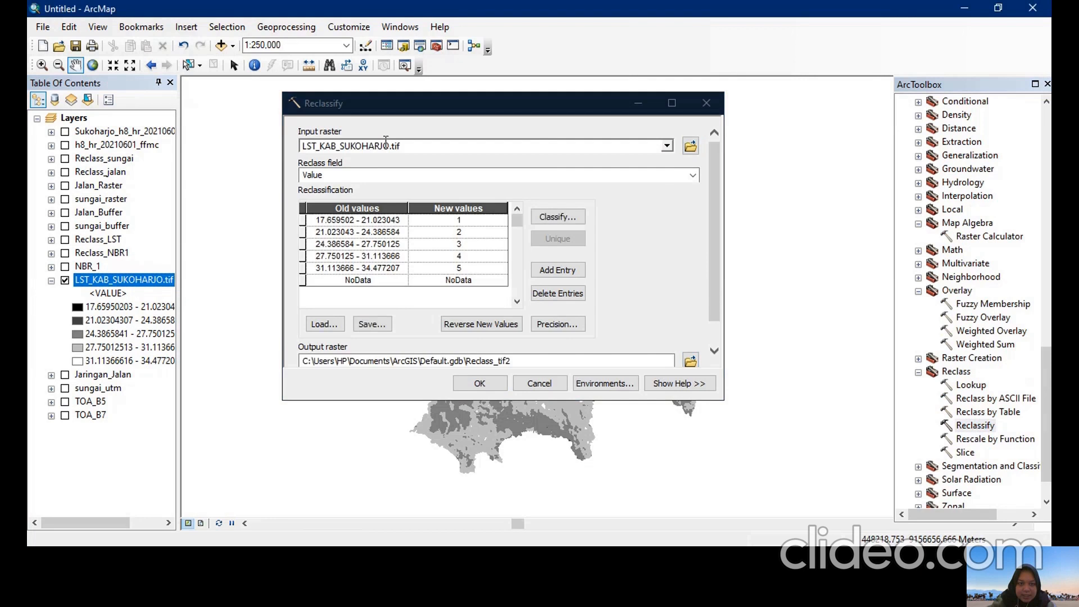
{"action": "left_click", "coordinate": [692, 176]}
{"action": "left_click", "coordinate": [680, 303]}
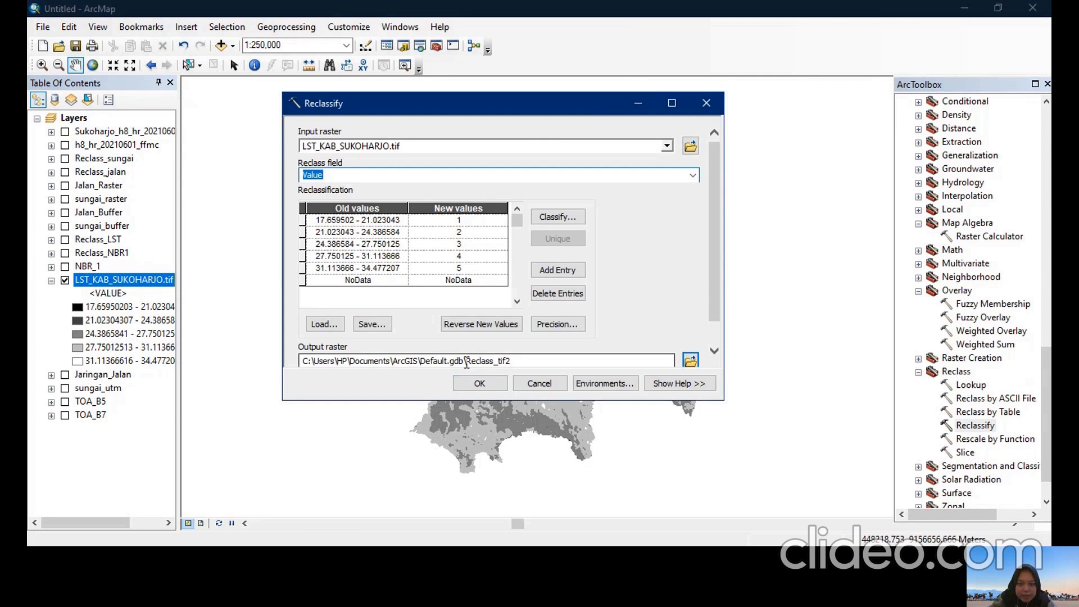
Name the output raster Reclass_LST in Default.gdb and close the Reclassify tool.
{"action": "left_click_drag", "start_coordinate": [498, 364], "coordinate": [523, 362]}
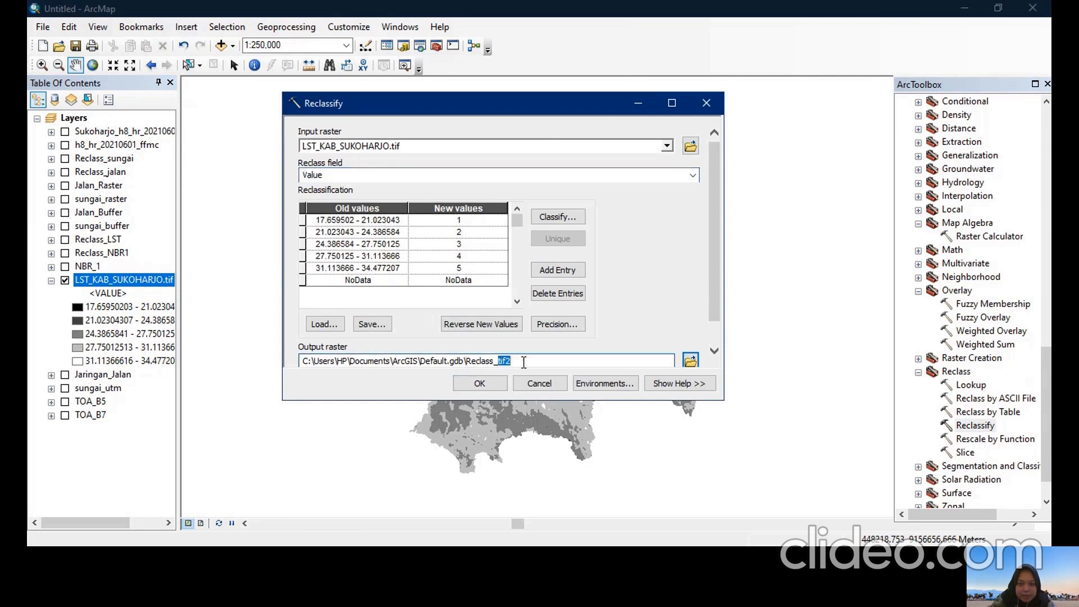
{"action": "type", "text": "L"}
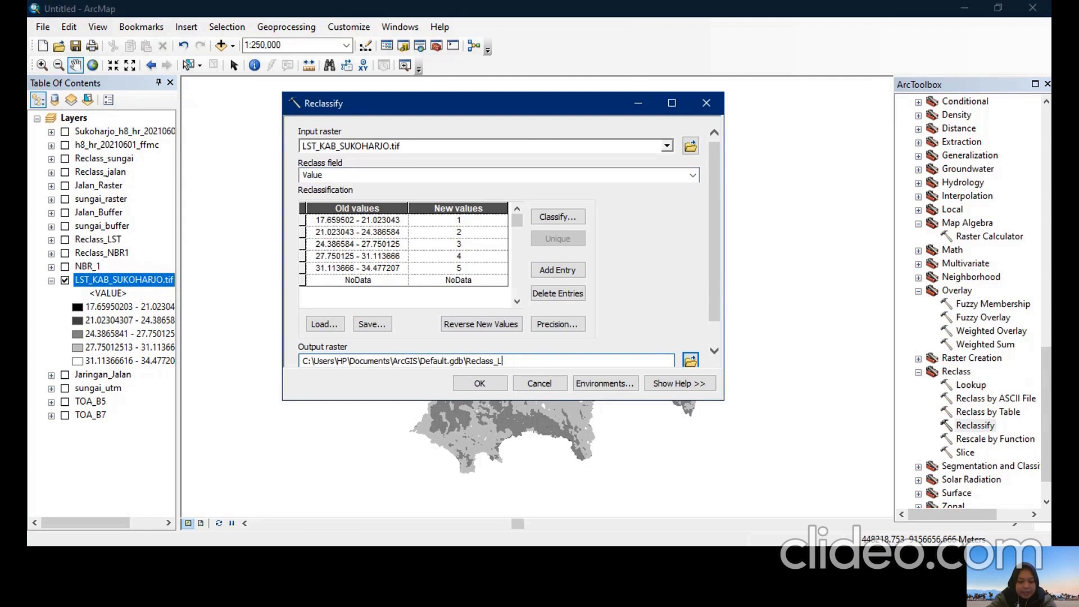
{"action": "type", "text": "ST"}
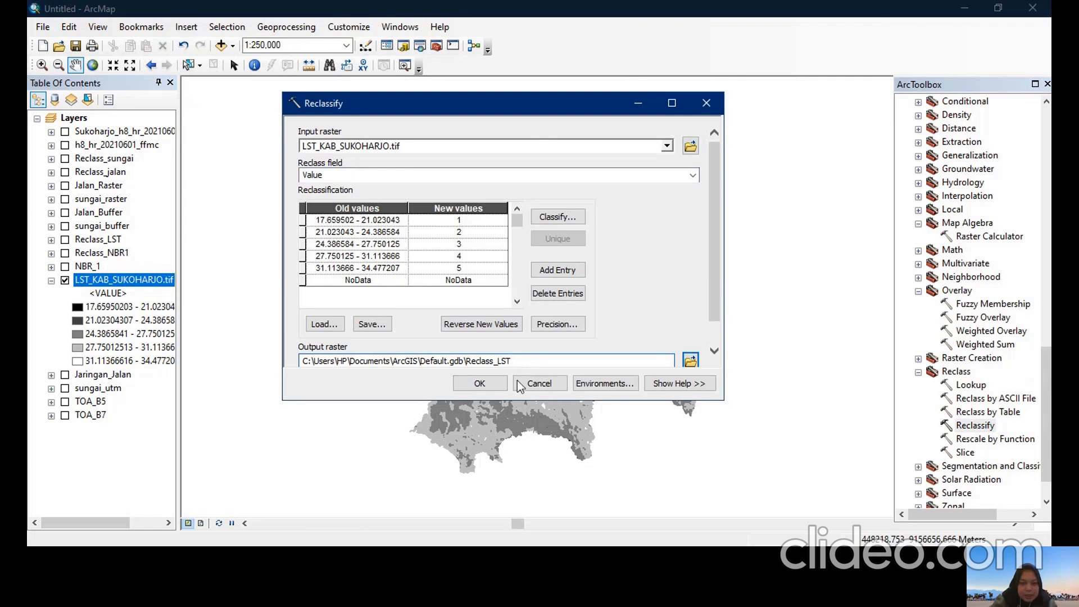
{"action": "left_click", "coordinate": [496, 388]}
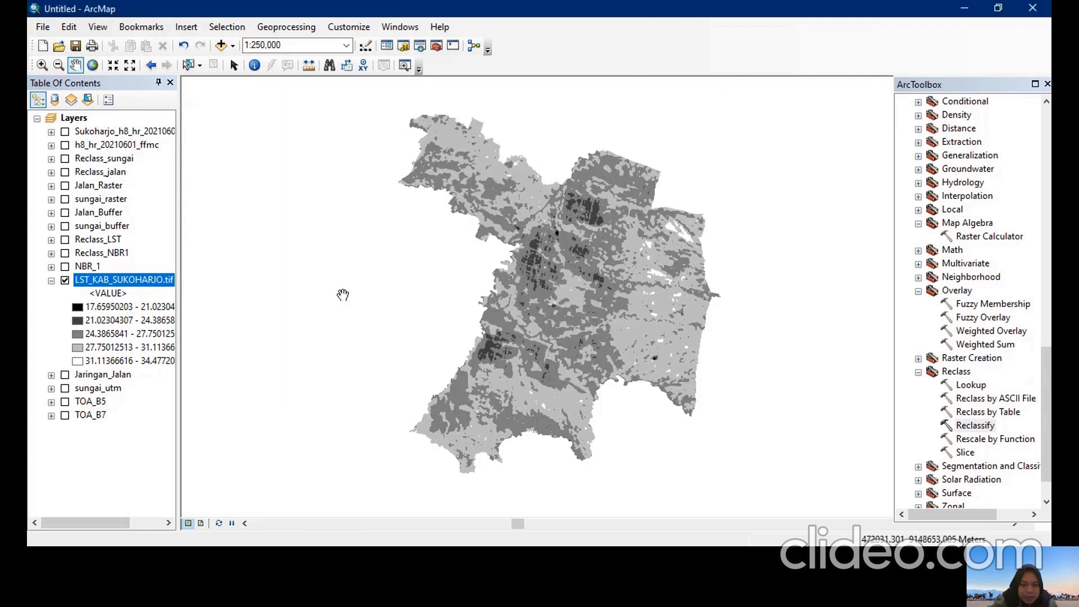
Hide LST_KAB_SUKOHARJO.tif with its legend collapsed, and display Reclass_LST with its class legend expanded.
{"action": "left_click", "coordinate": [65, 280]}
{"action": "left_click", "coordinate": [52, 280]}
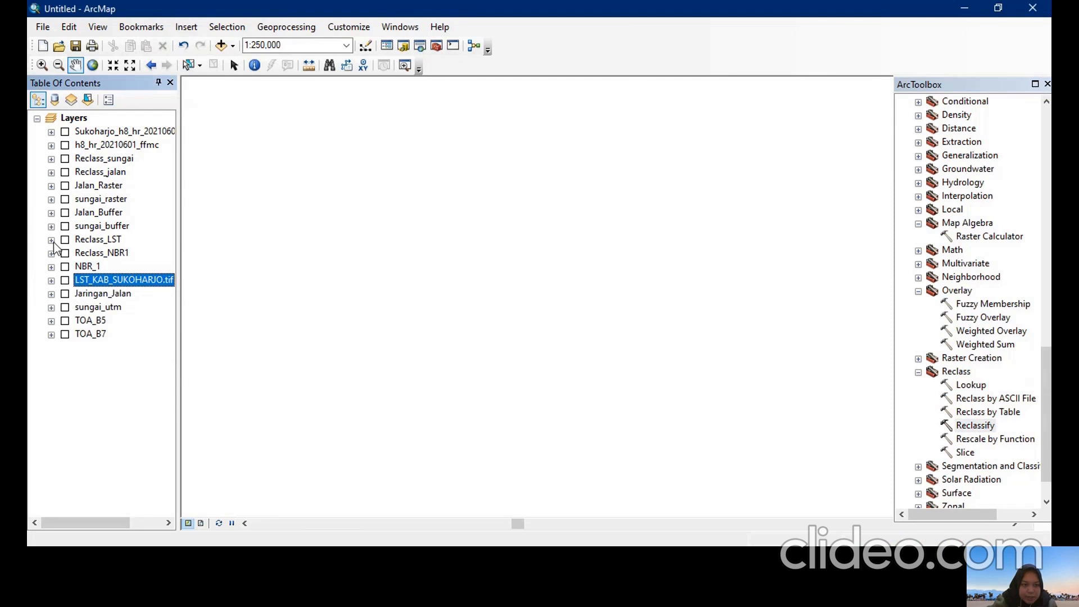
{"action": "left_click", "coordinate": [51, 240]}
{"action": "left_click", "coordinate": [65, 240]}
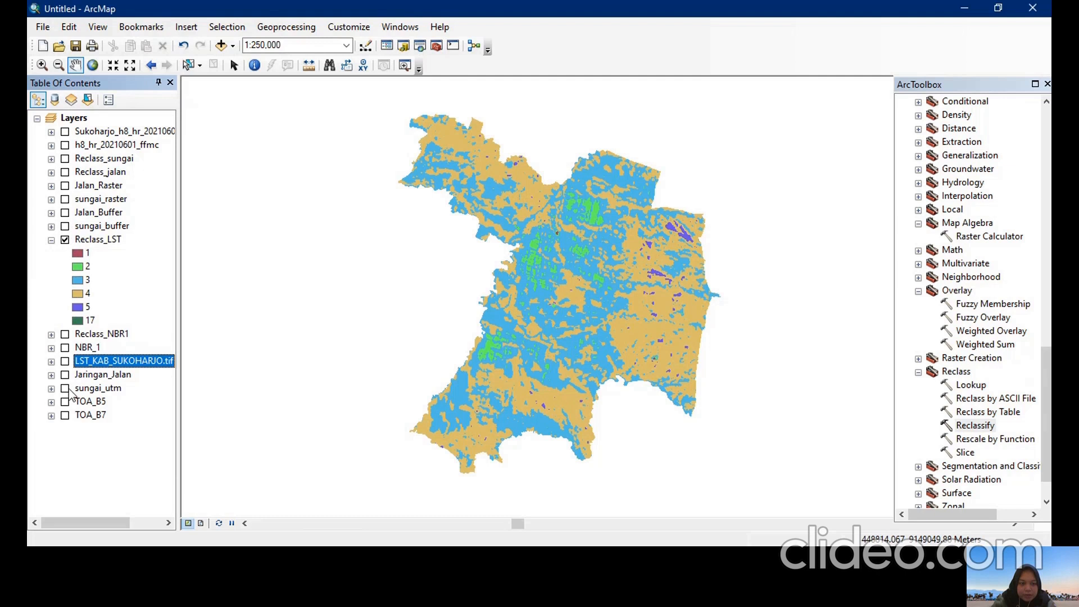
Hide Reclass_LST and preview the sungai_utm river layer and the Jaringan_Jalan road layer one after the other.
{"action": "left_click", "coordinate": [64, 240]}
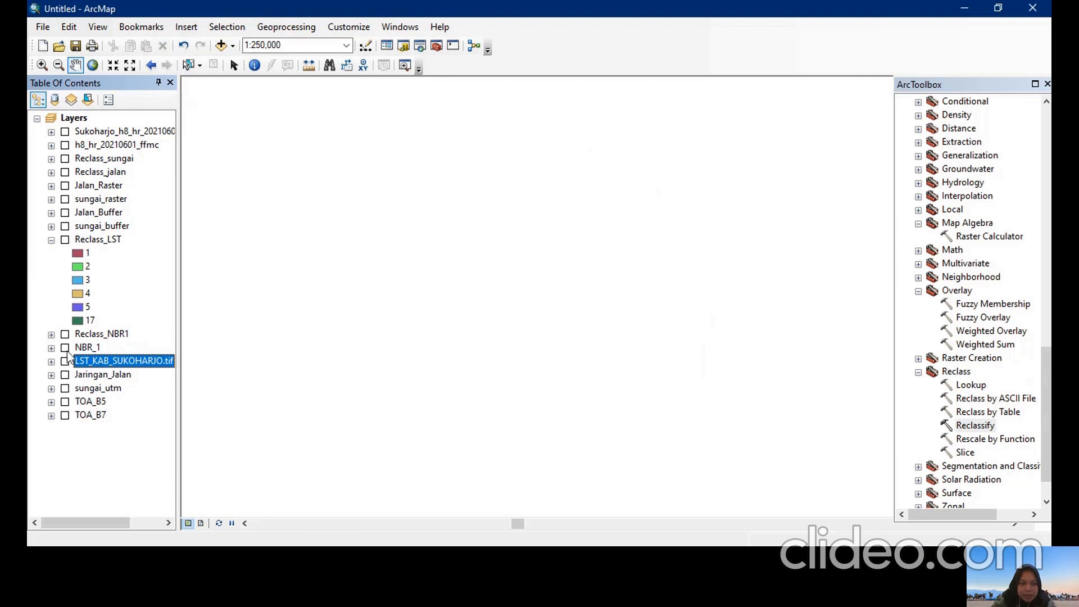
{"action": "left_click", "coordinate": [66, 389]}
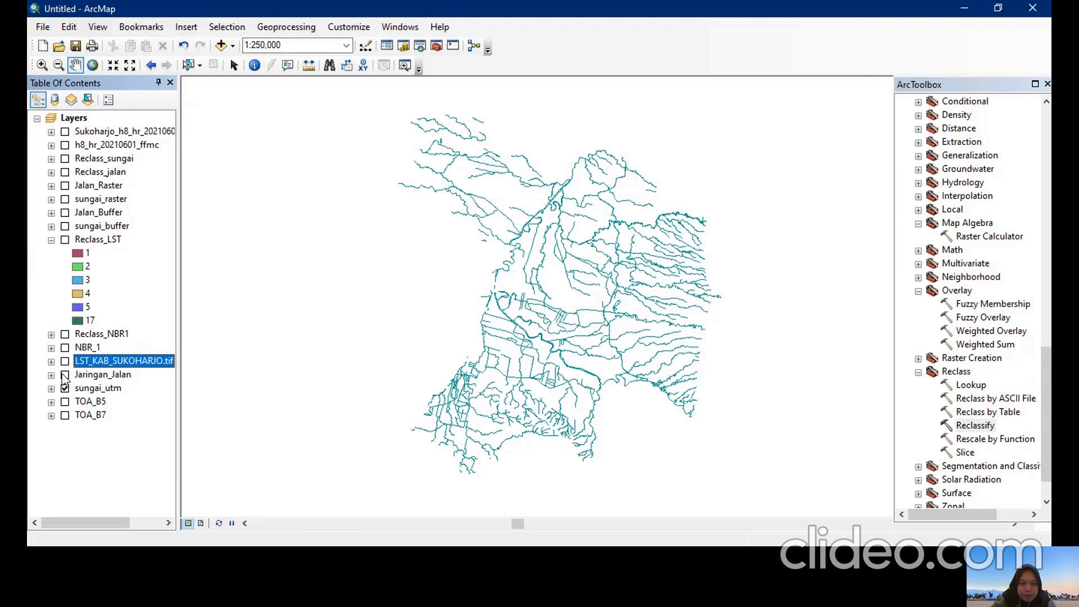
{"action": "left_click", "coordinate": [65, 375]}
{"action": "left_click", "coordinate": [65, 387]}
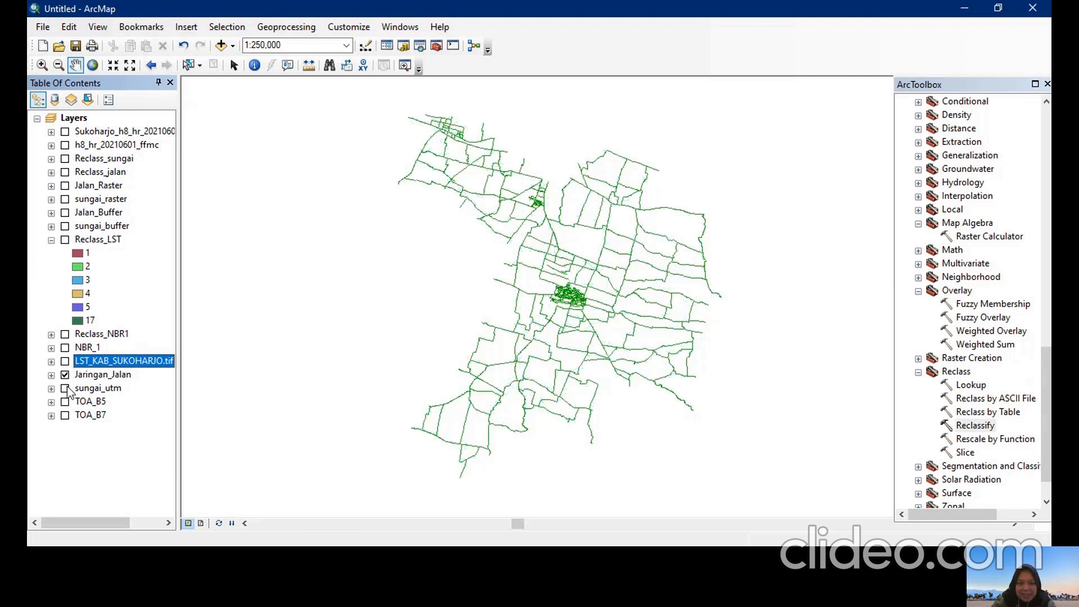
{"action": "left_click", "coordinate": [66, 374]}
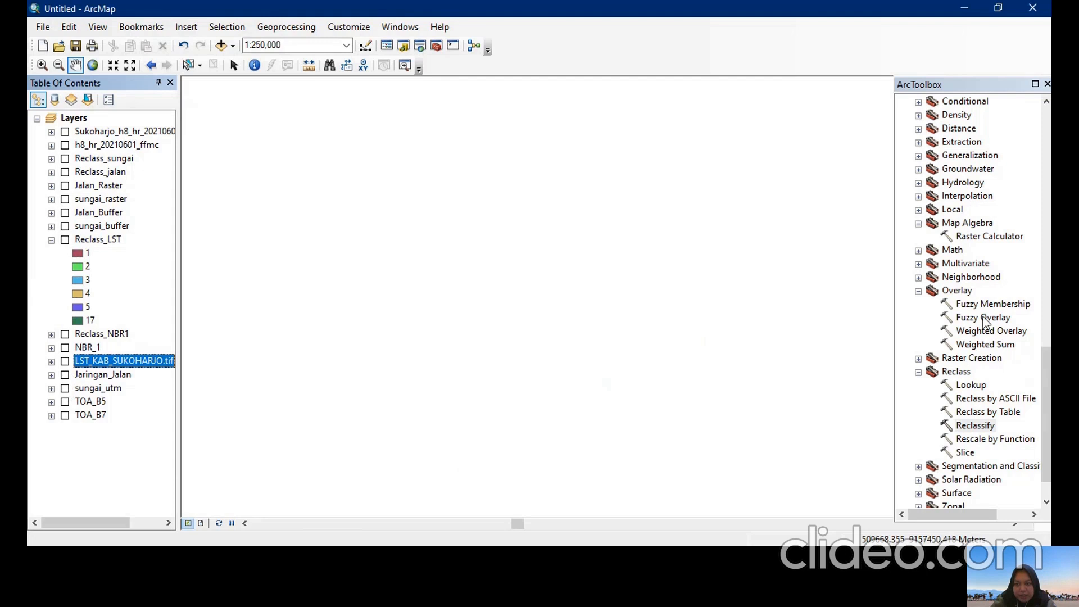
{"action": "scroll", "coordinate": [984, 322], "scroll_direction": "up", "scroll_amount": 9}
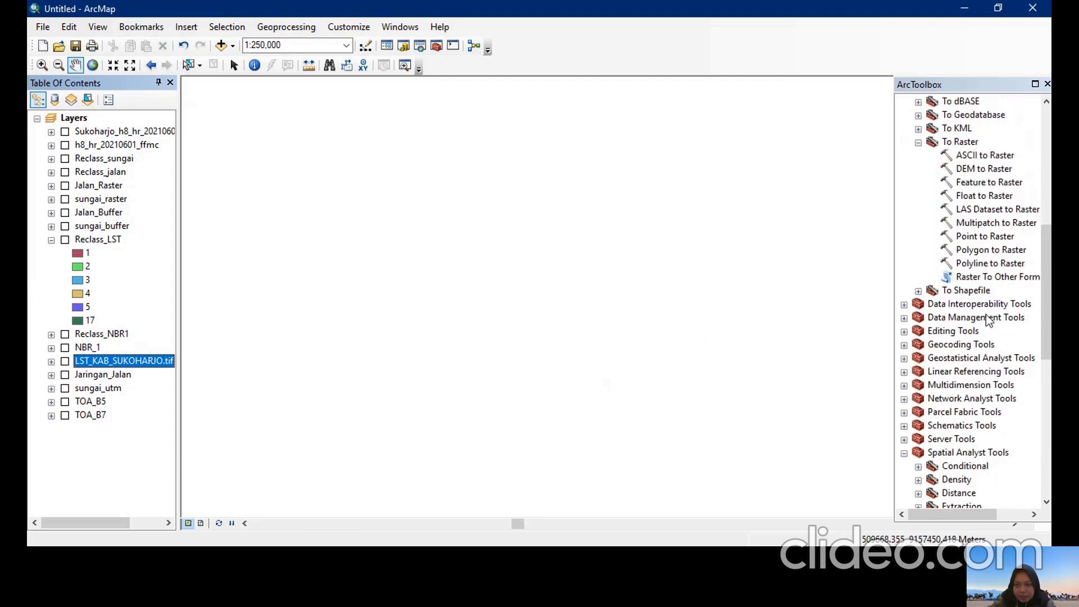
{"action": "scroll", "coordinate": [988, 319], "scroll_direction": "up", "scroll_amount": 5}
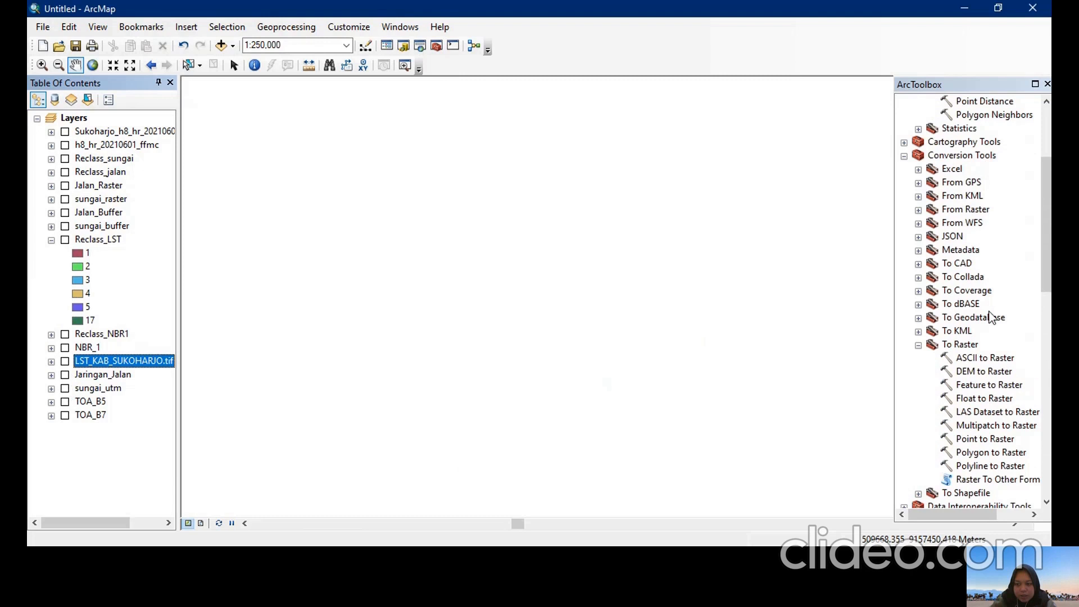
{"action": "scroll", "coordinate": [989, 317], "scroll_direction": "up", "scroll_amount": 4}
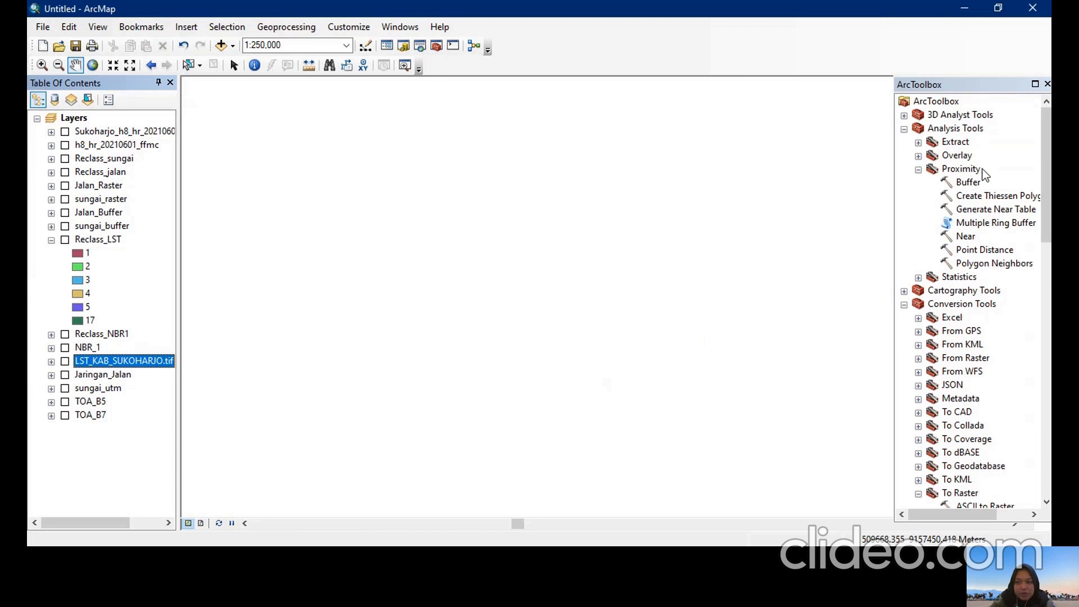
{"action": "double_click", "coordinate": [989, 226]}
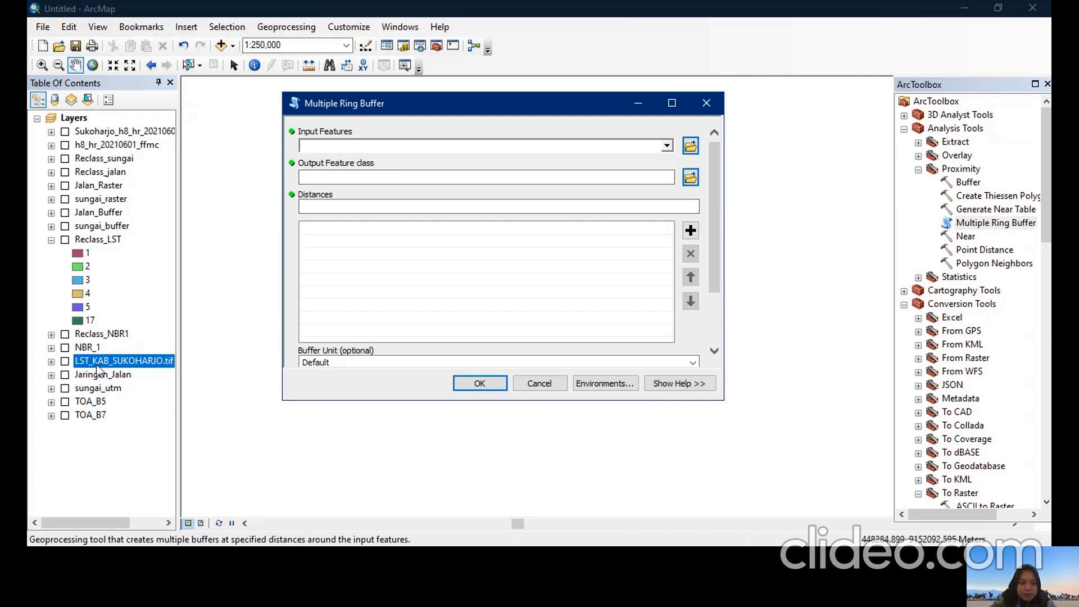
{"action": "left_click_drag", "start_coordinate": [96, 391], "coordinate": [389, 142]}
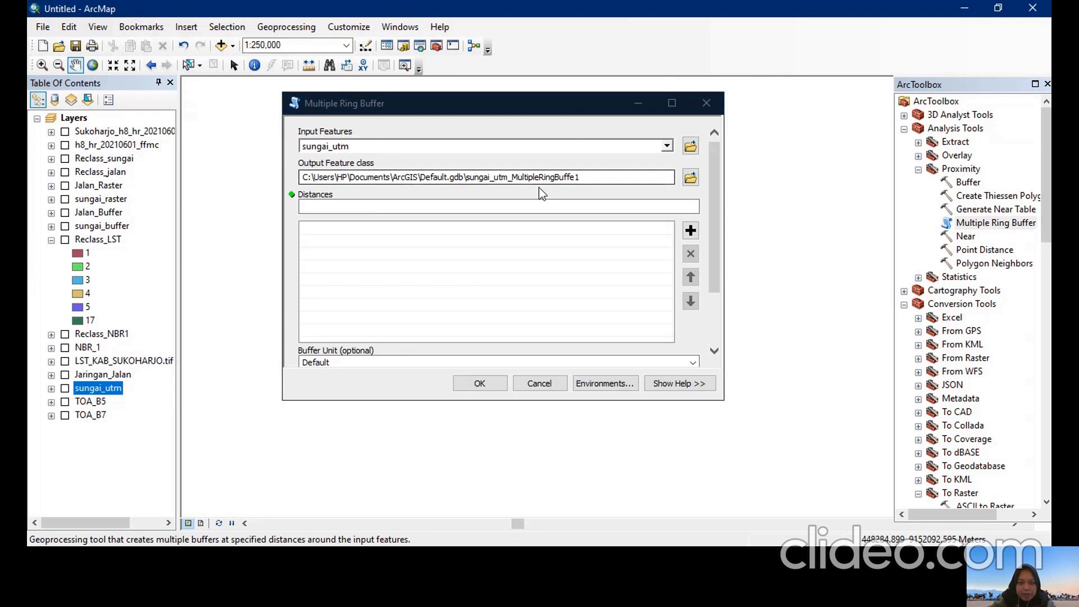
{"action": "left_click", "coordinate": [541, 207]}
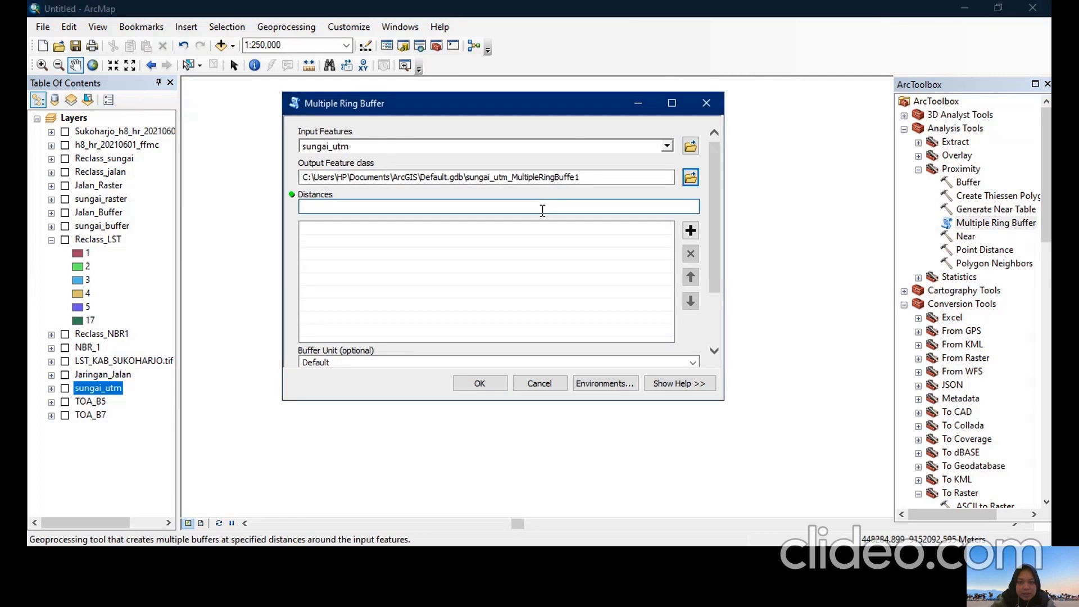
{"action": "left_click", "coordinate": [539, 383]}
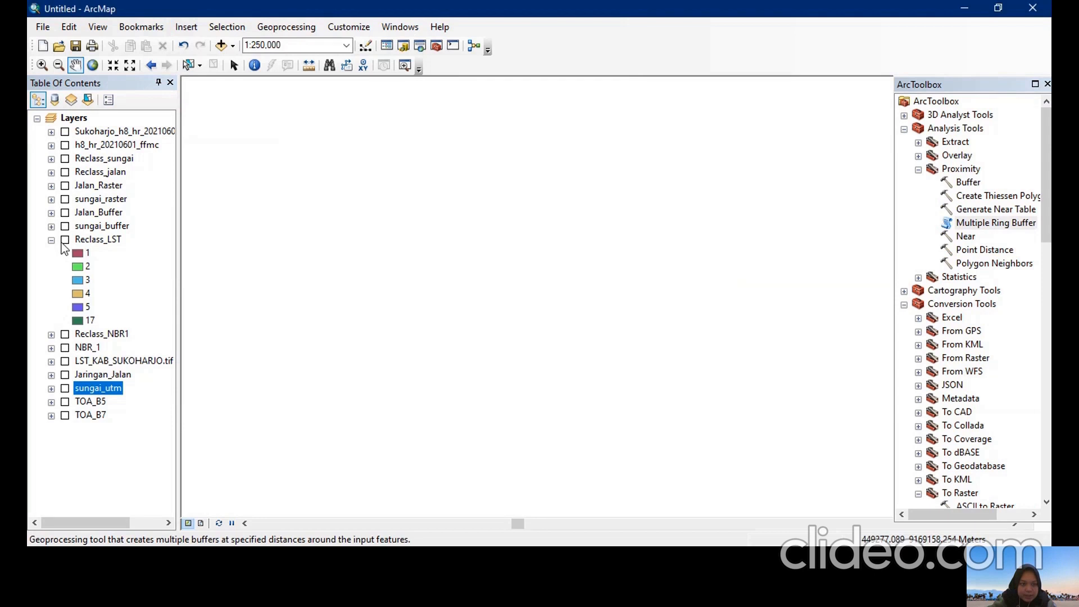
Display the Reclass_LST layer and choose Meters as the distance unit of the Measure tool.
{"action": "left_click", "coordinate": [65, 241]}
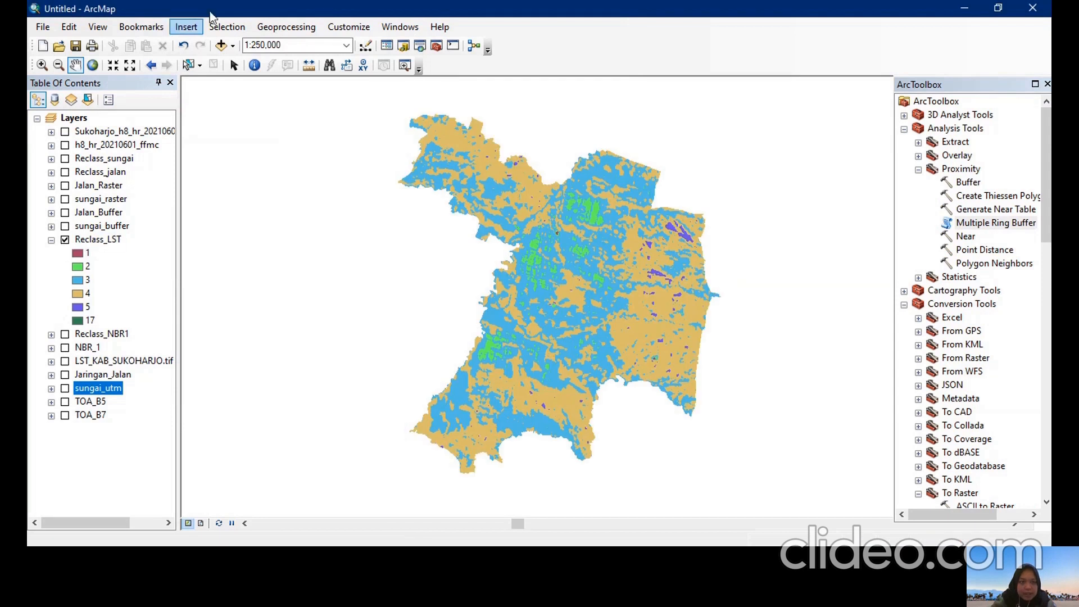
{"action": "left_click", "coordinate": [308, 66]}
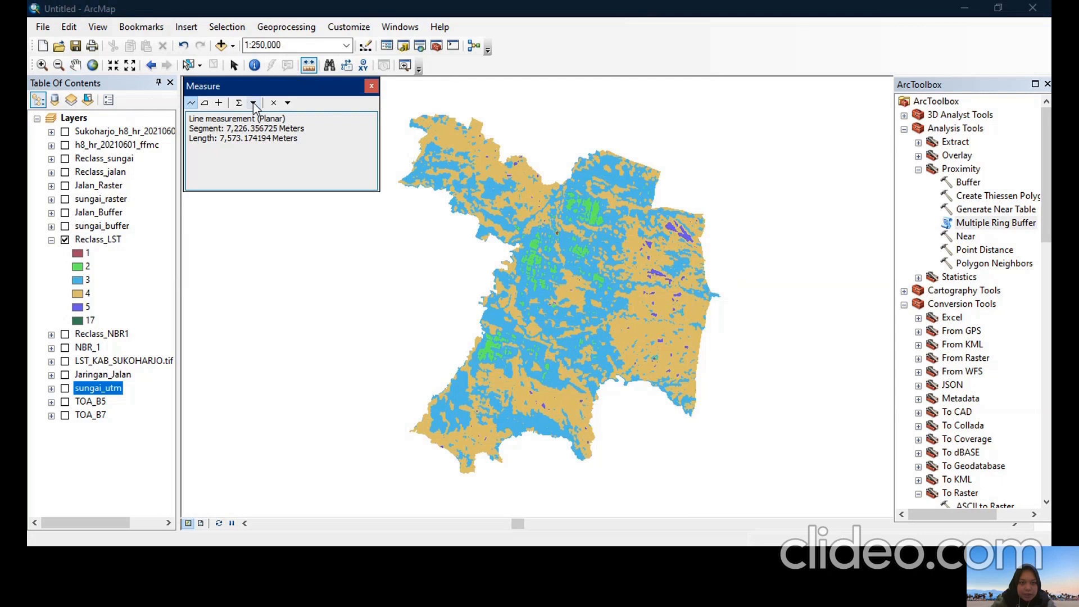
{"action": "left_click", "coordinate": [253, 102]}
{"action": "mouse_move", "coordinate": [308, 121]}
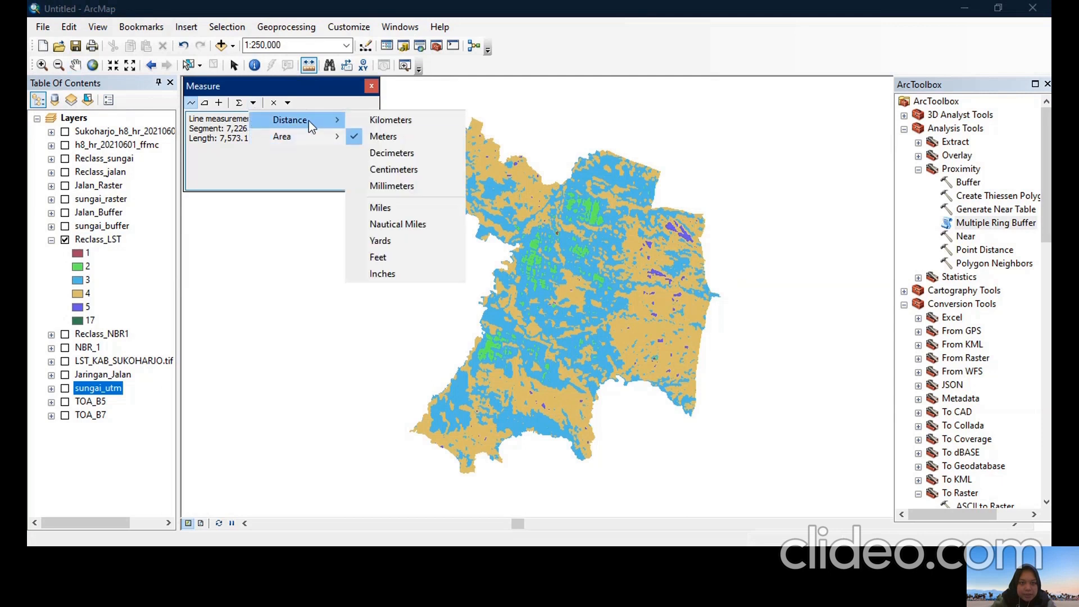
{"action": "left_click", "coordinate": [389, 136]}
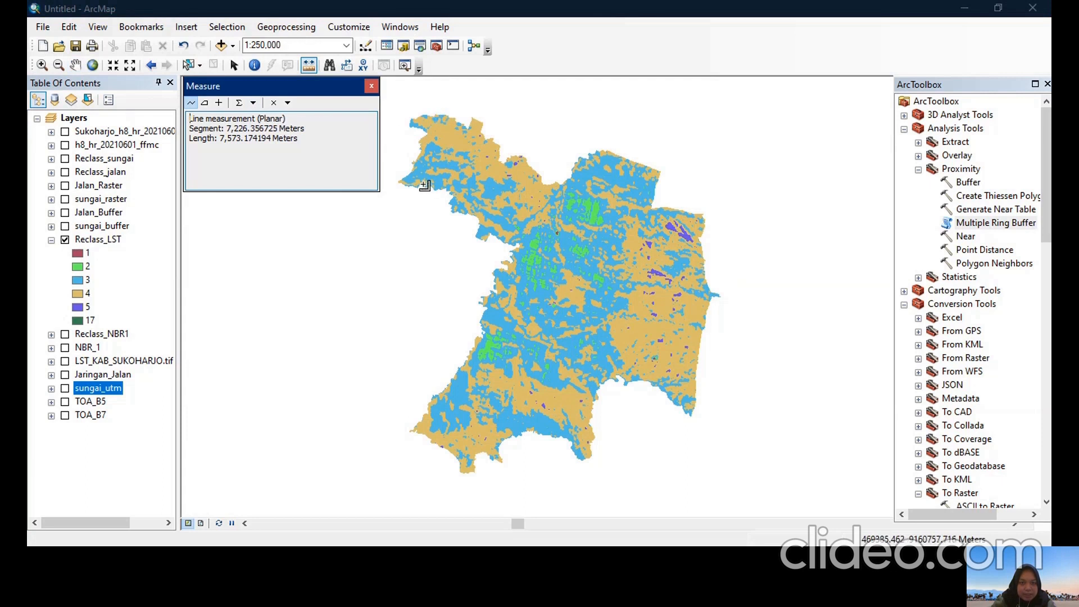
{"action": "left_click", "coordinate": [371, 86]}
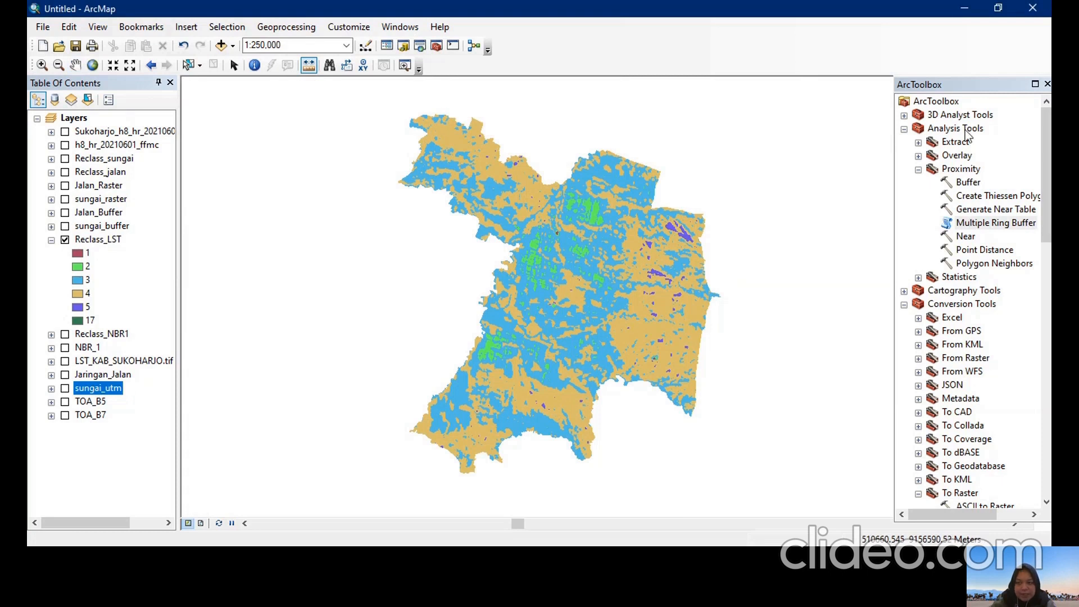
Start a Multiple Ring Buffer of sungai_utm and name the output feature class sungai_buffer11 in Default.gdb.
{"action": "double_click", "coordinate": [980, 225]}
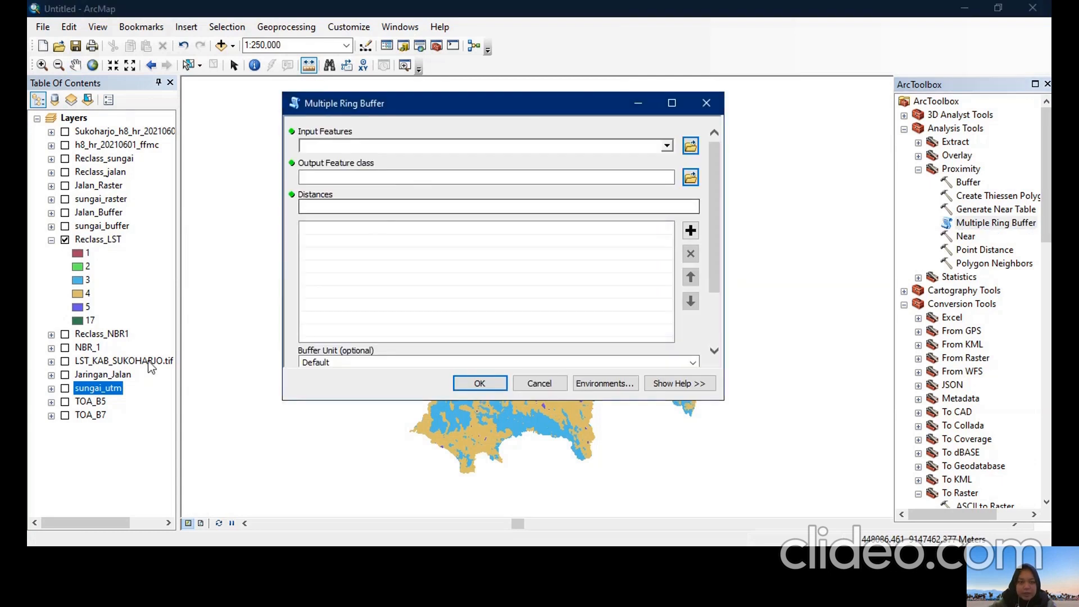
{"action": "left_click_drag", "start_coordinate": [99, 387], "coordinate": [378, 144]}
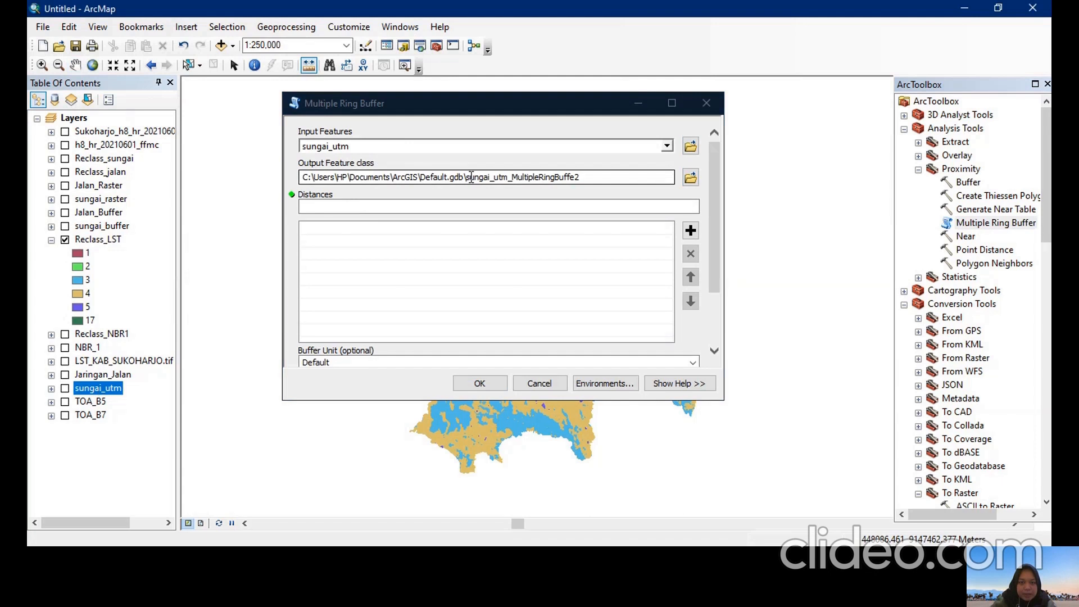
{"action": "left_click_drag", "start_coordinate": [495, 179], "coordinate": [574, 179]}
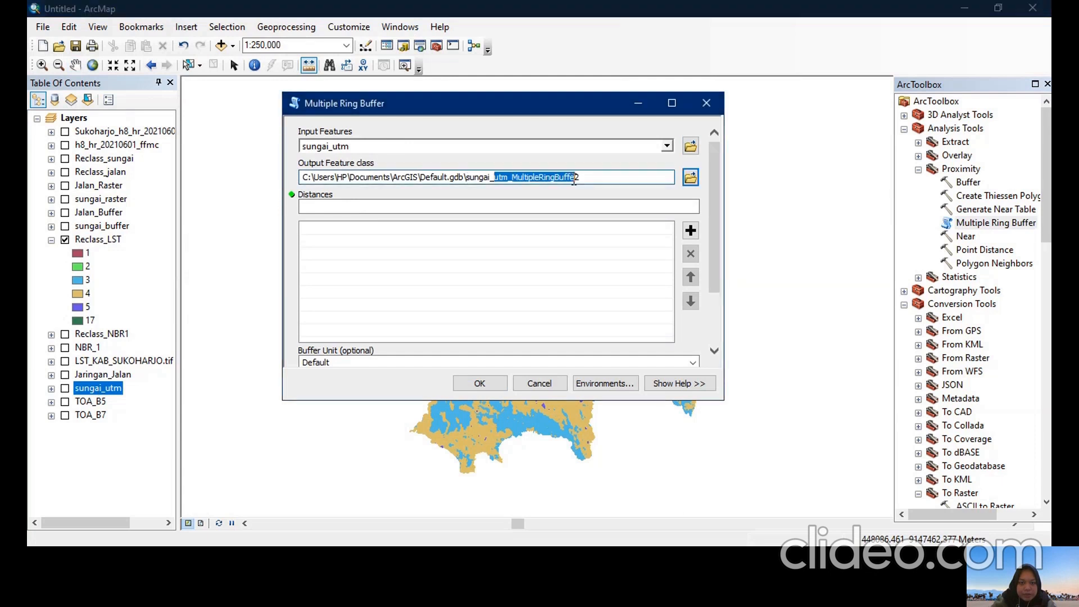
{"action": "type", "text": "buff"}
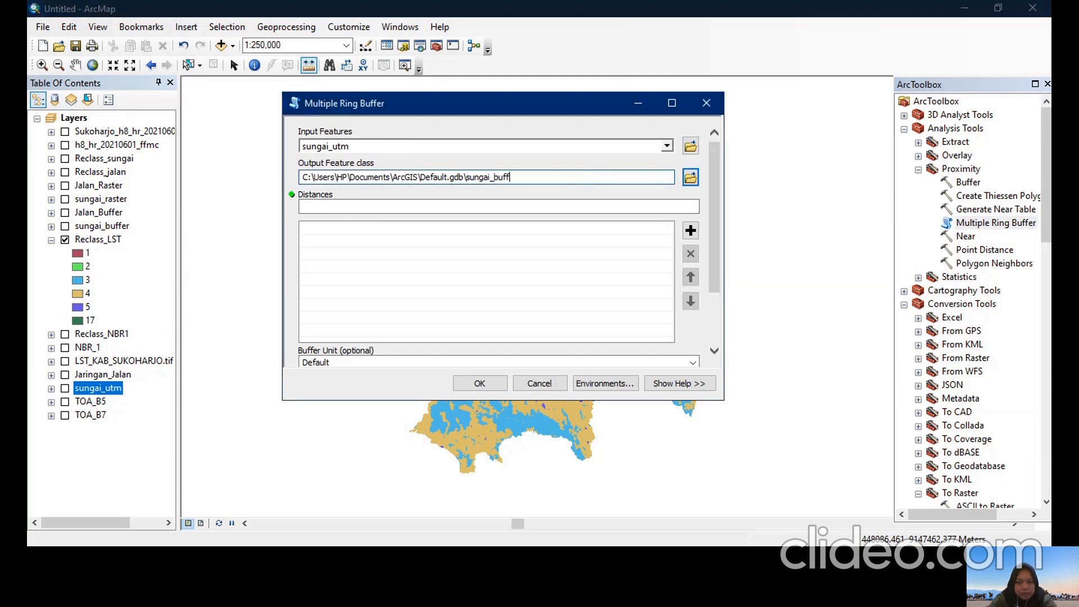
{"action": "type", "text": "er"}
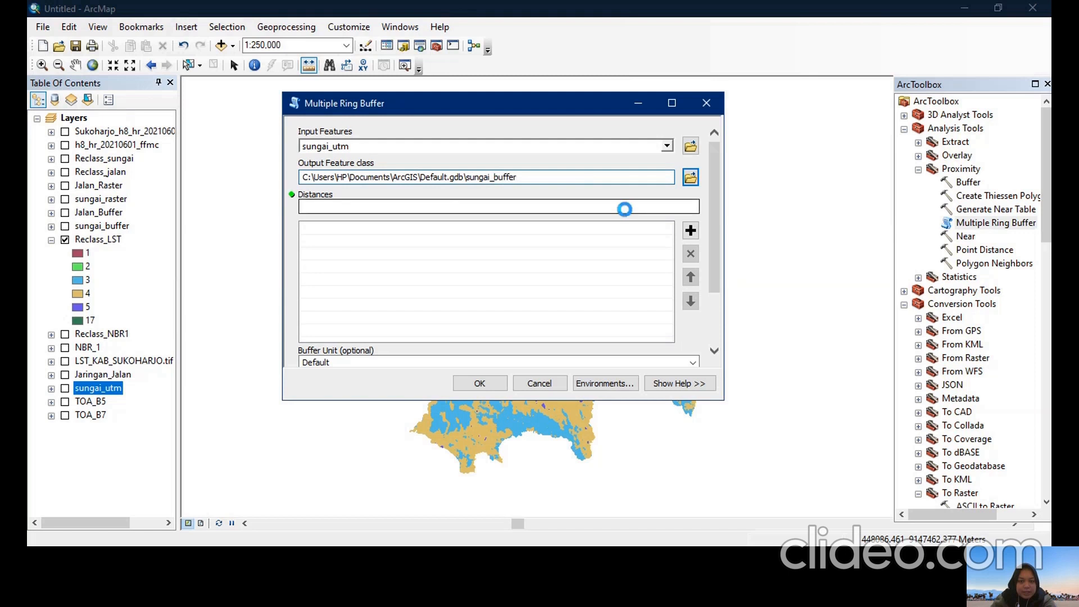
{"action": "left_click", "coordinate": [623, 206]}
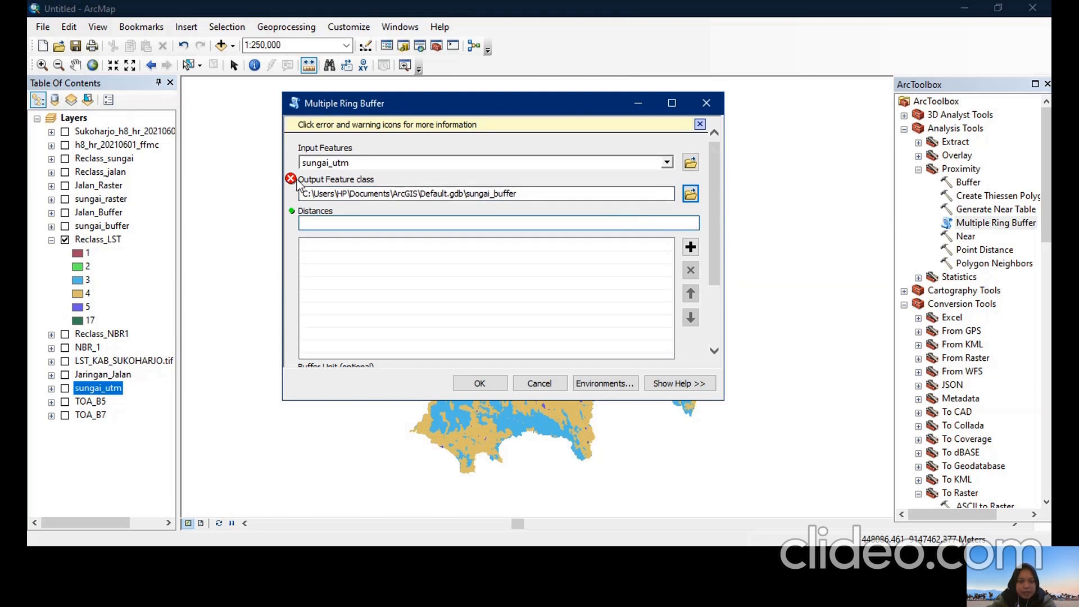
{"action": "left_click", "coordinate": [519, 194]}
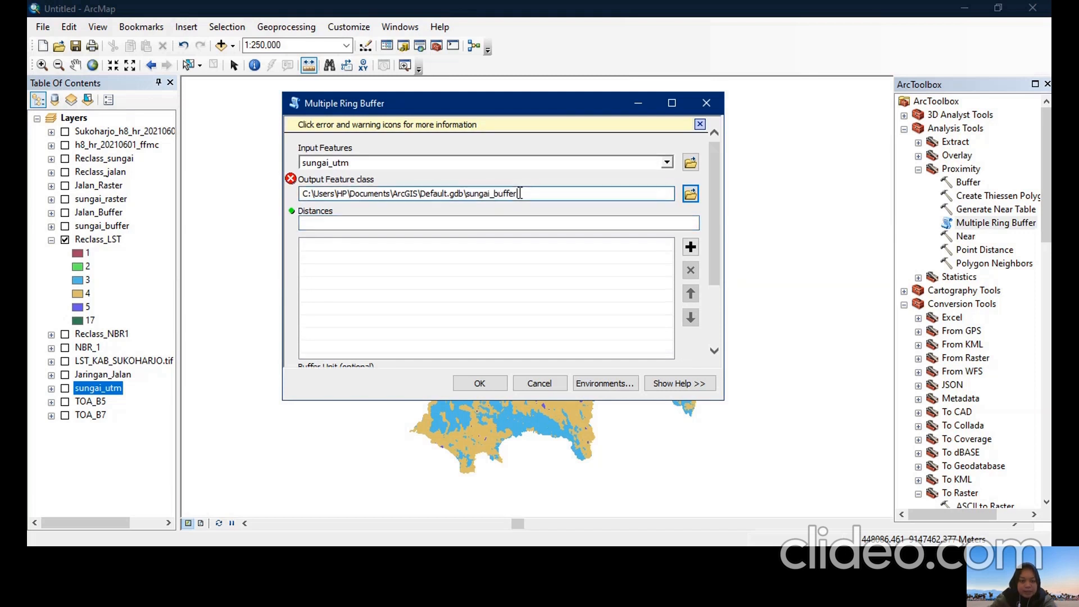
{"action": "left_click", "coordinate": [515, 223]}
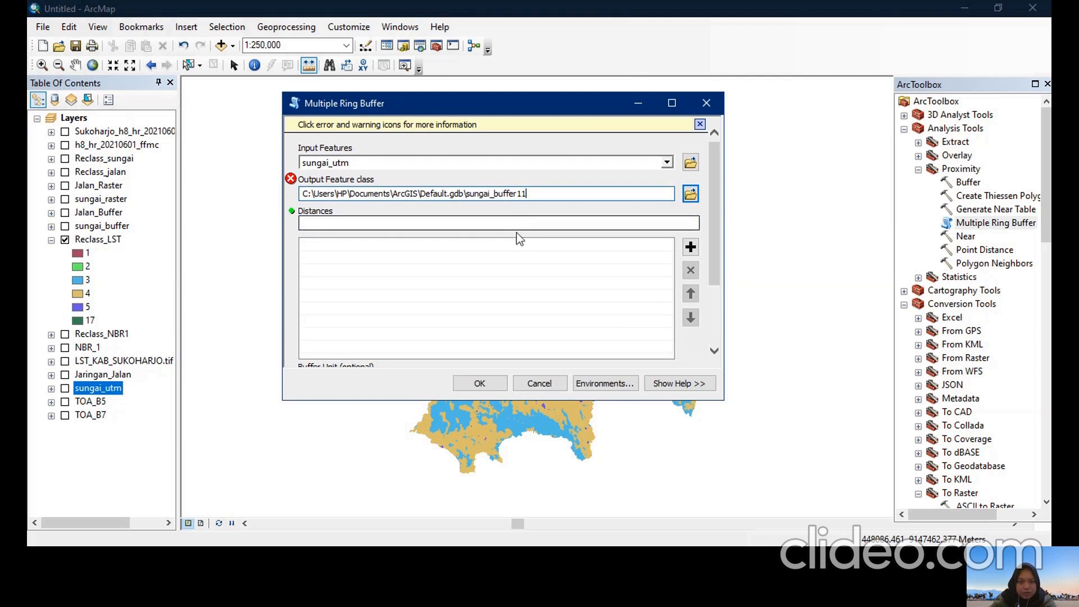
Add ring distances of 500, 1000, 1500, 2000 and 2500 for the sungai_utm buffer.
{"action": "left_click", "coordinate": [607, 204]}
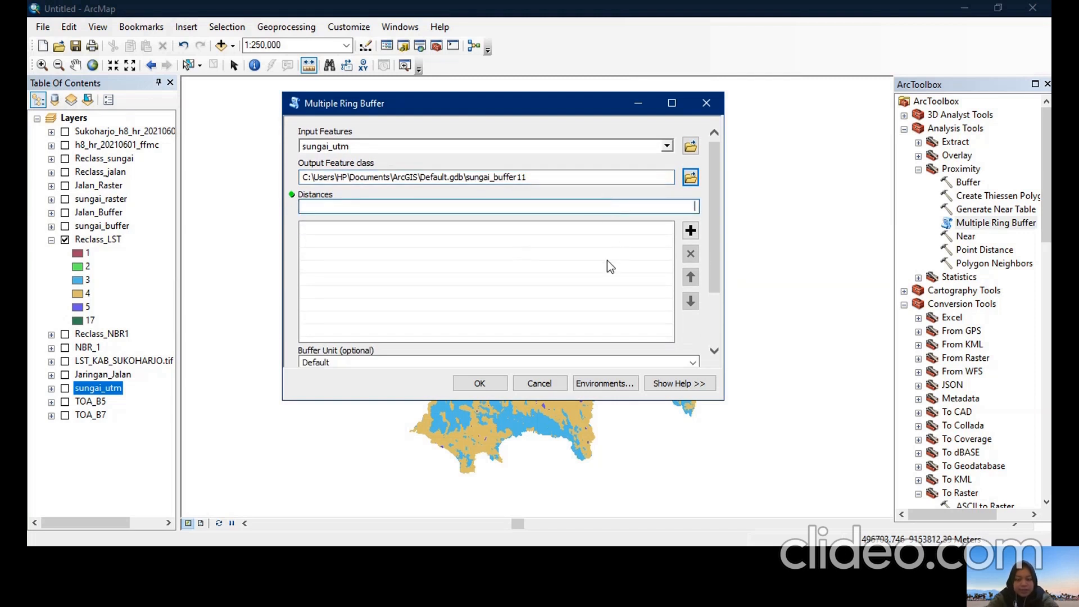
{"action": "type", "text": "500"}
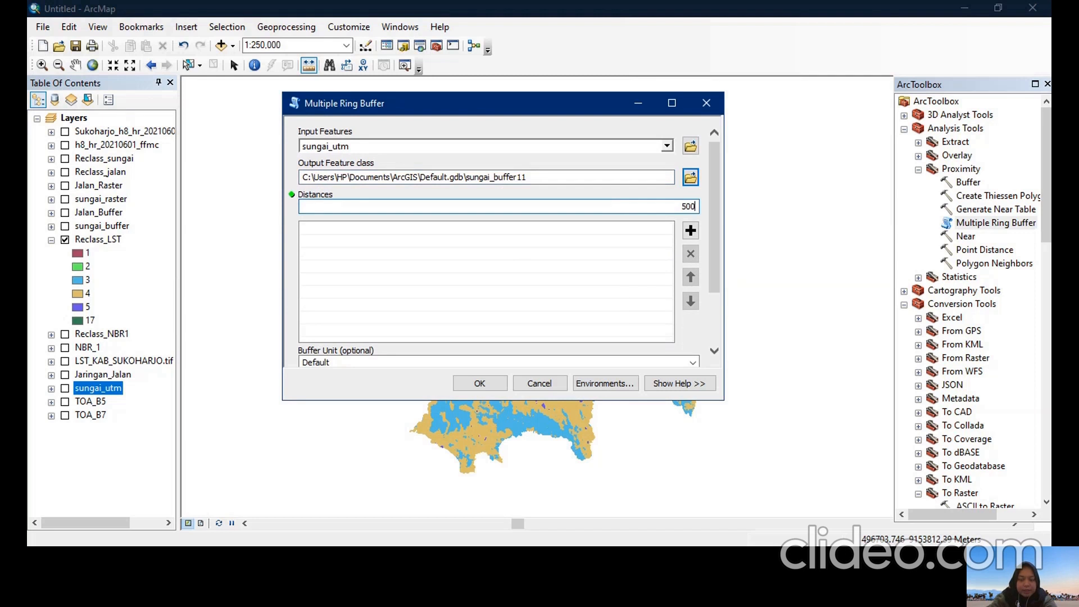
{"action": "left_click", "coordinate": [690, 230]}
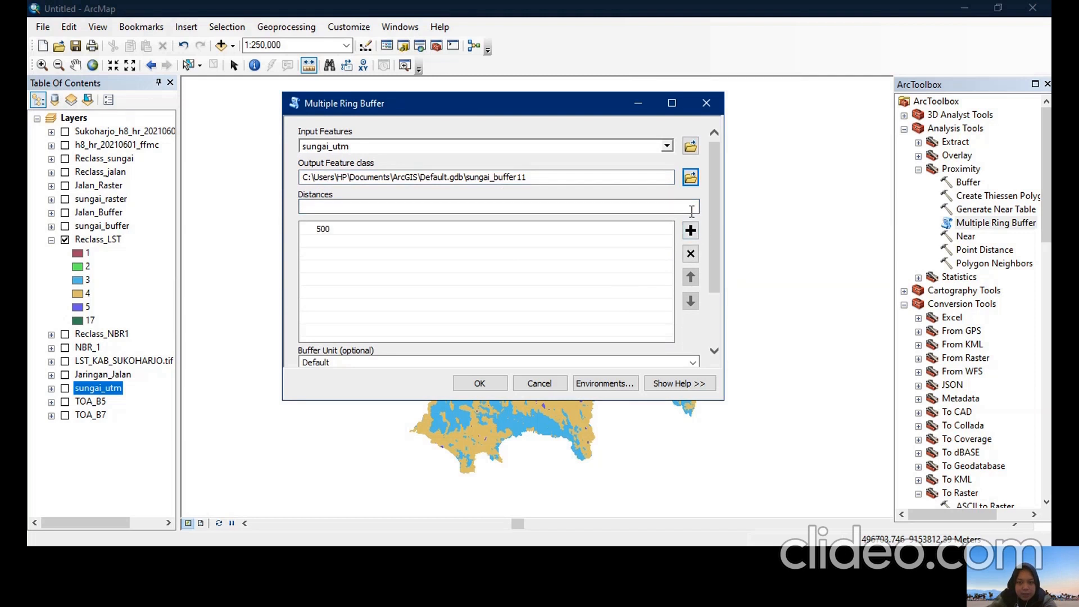
{"action": "type", "text": "1"}
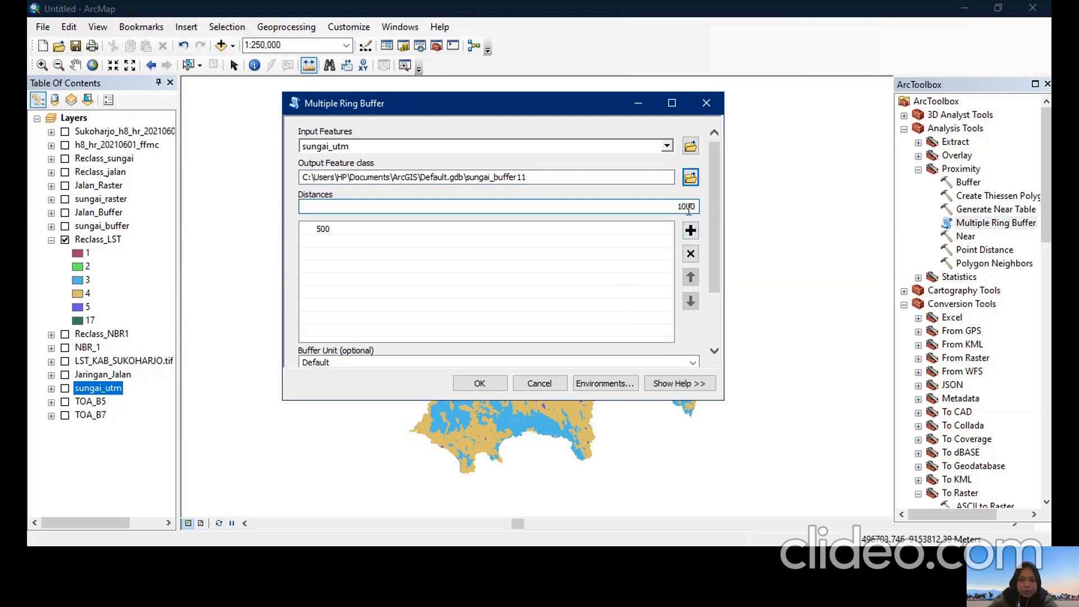
{"action": "type", "text": "000"}
{"action": "left_click", "coordinate": [690, 230]}
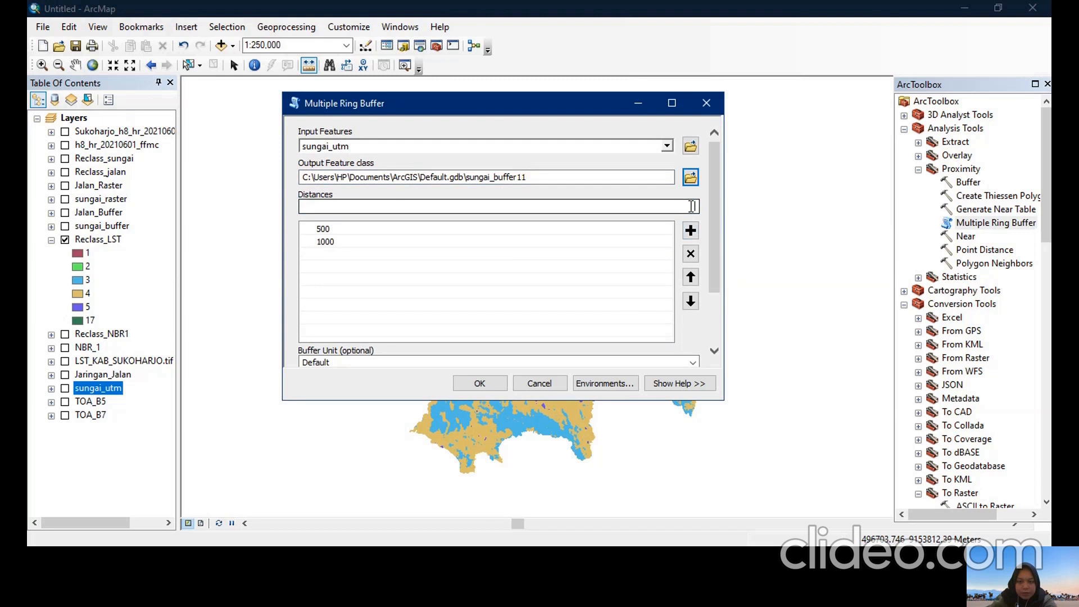
{"action": "type", "text": "1500"}
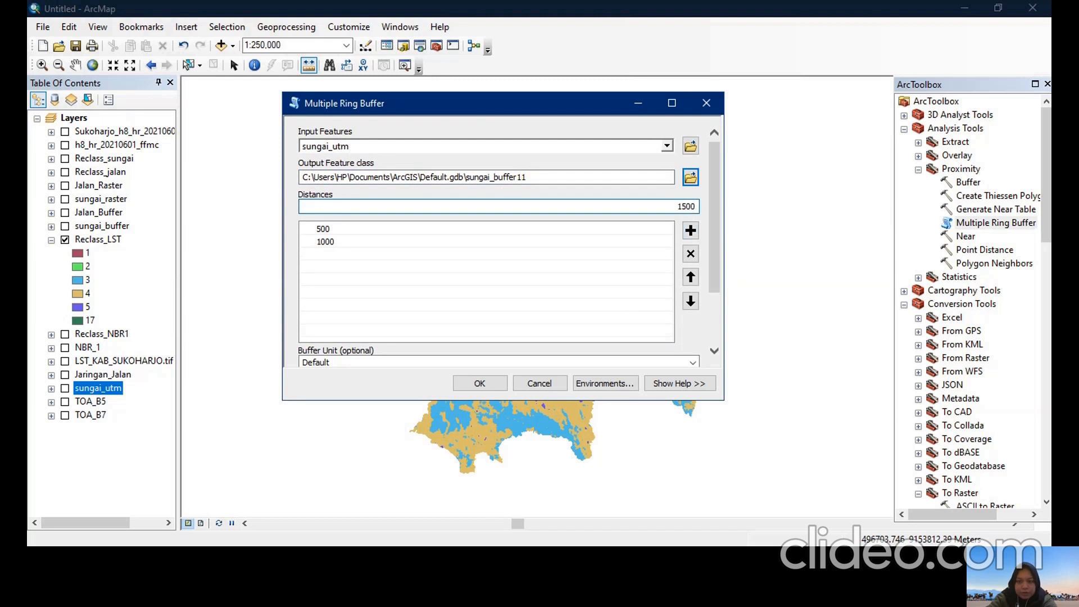
{"action": "left_click", "coordinate": [690, 230]}
{"action": "left_click", "coordinate": [692, 207]}
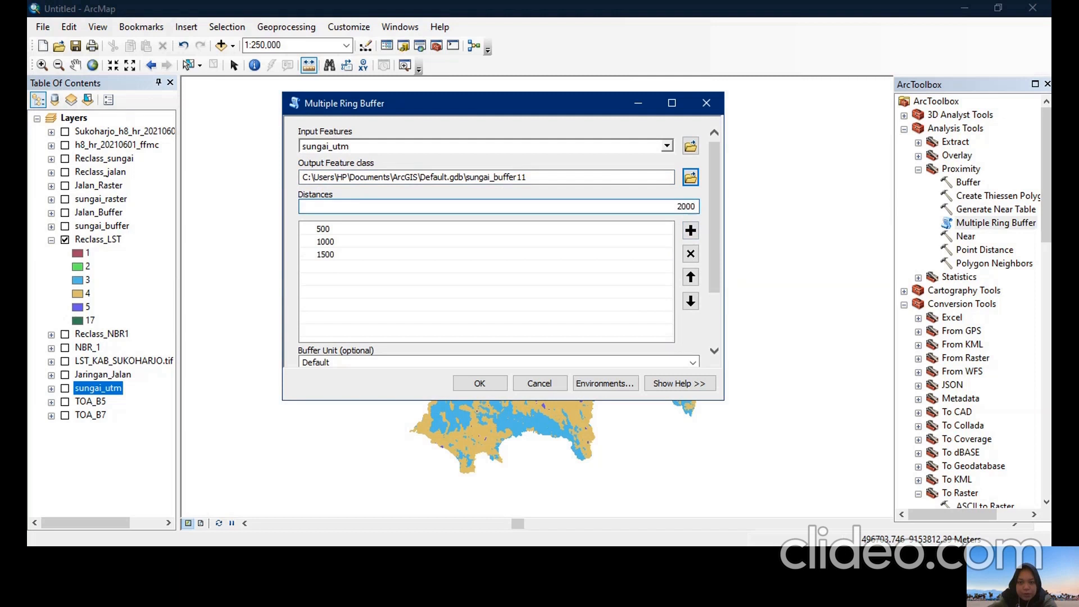
{"action": "left_click", "coordinate": [691, 231]}
{"action": "type", "text": "2"}
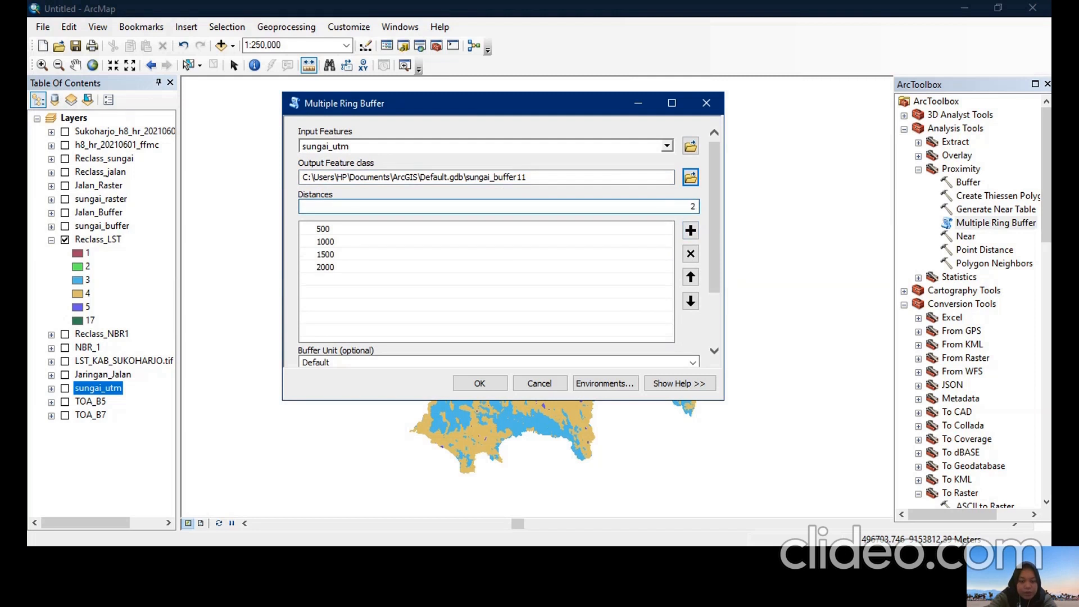
{"action": "type", "text": "500"}
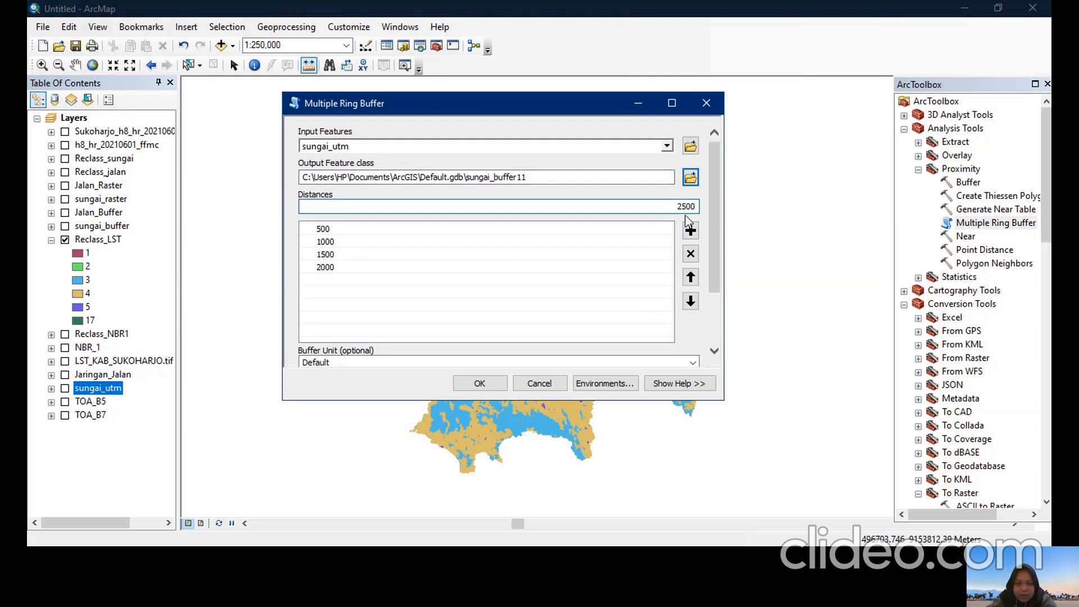
{"action": "left_click", "coordinate": [691, 230]}
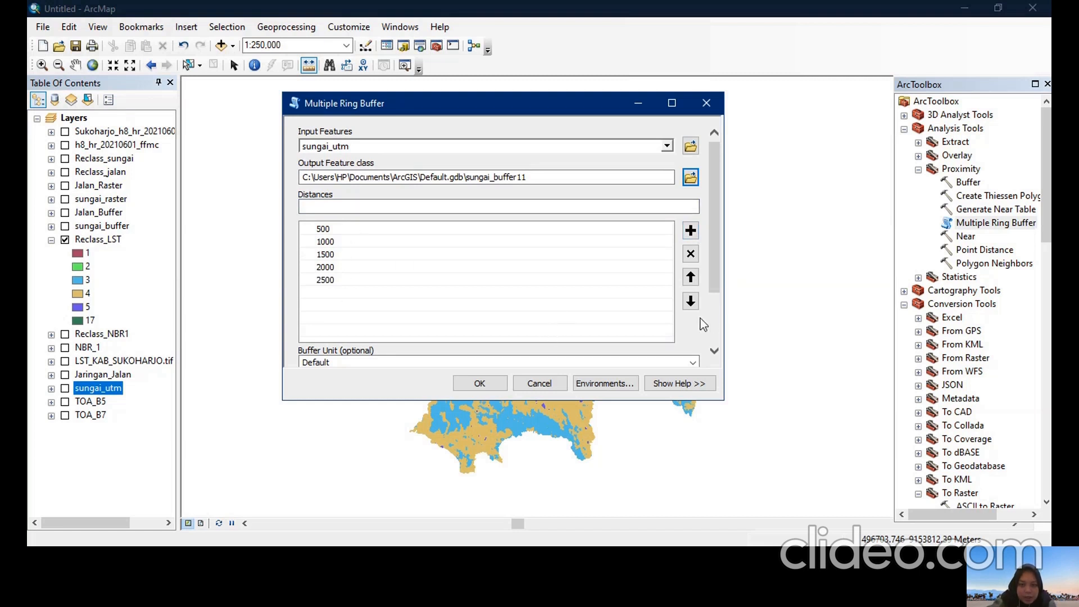
Set the river buffer unit to Meters and close the Multiple Ring Buffer tool without running it.
{"action": "scroll", "coordinate": [700, 318], "scroll_direction": "down", "scroll_amount": 5}
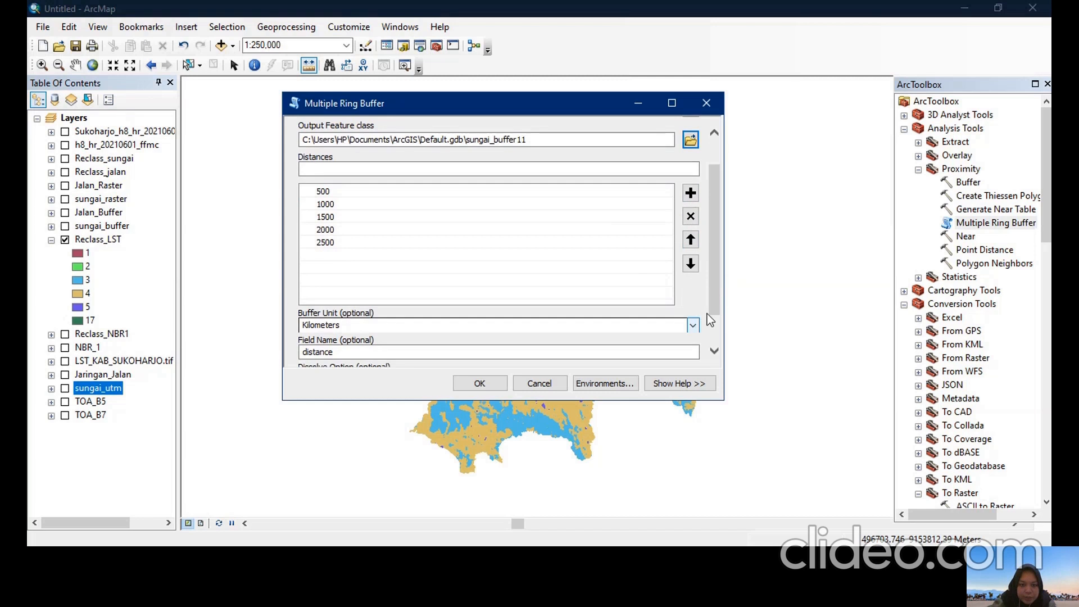
{"action": "scroll", "coordinate": [697, 306], "scroll_direction": "down", "scroll_amount": 3}
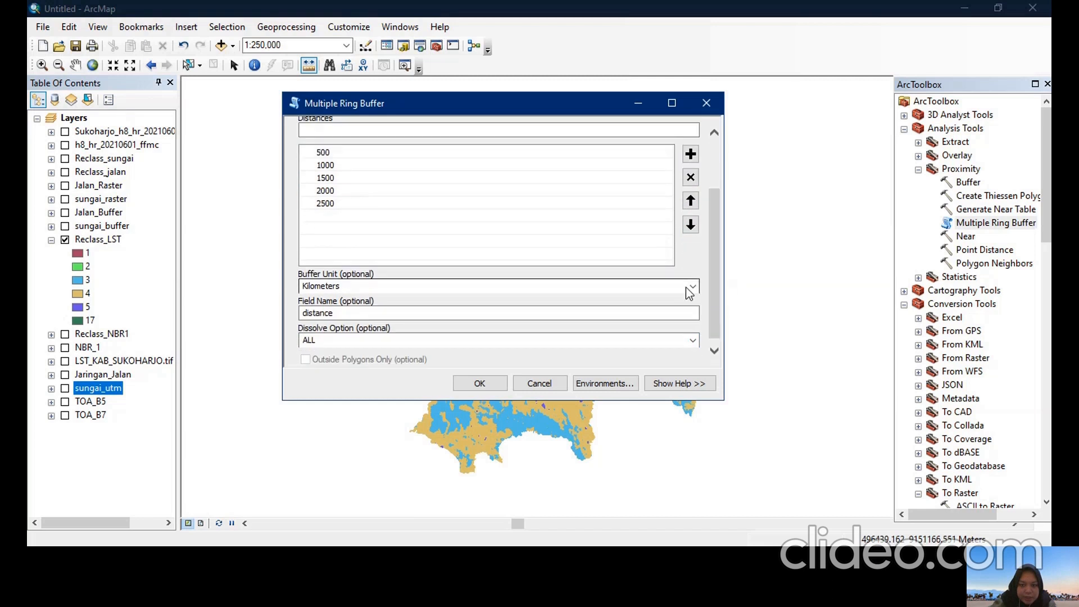
{"action": "left_click", "coordinate": [691, 287]}
{"action": "left_click", "coordinate": [526, 363]}
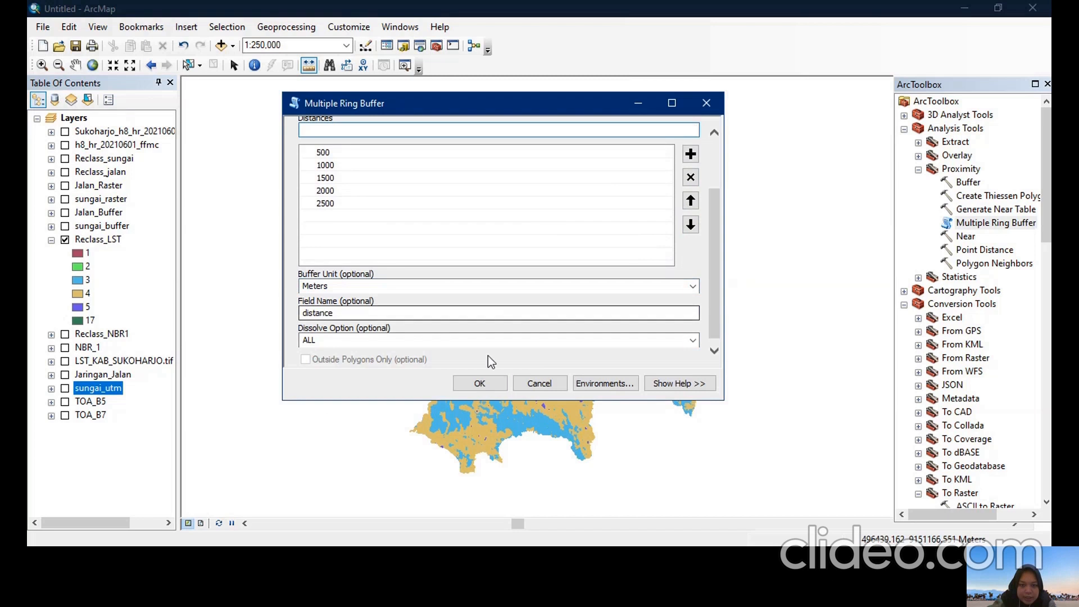
{"action": "left_click", "coordinate": [548, 383]}
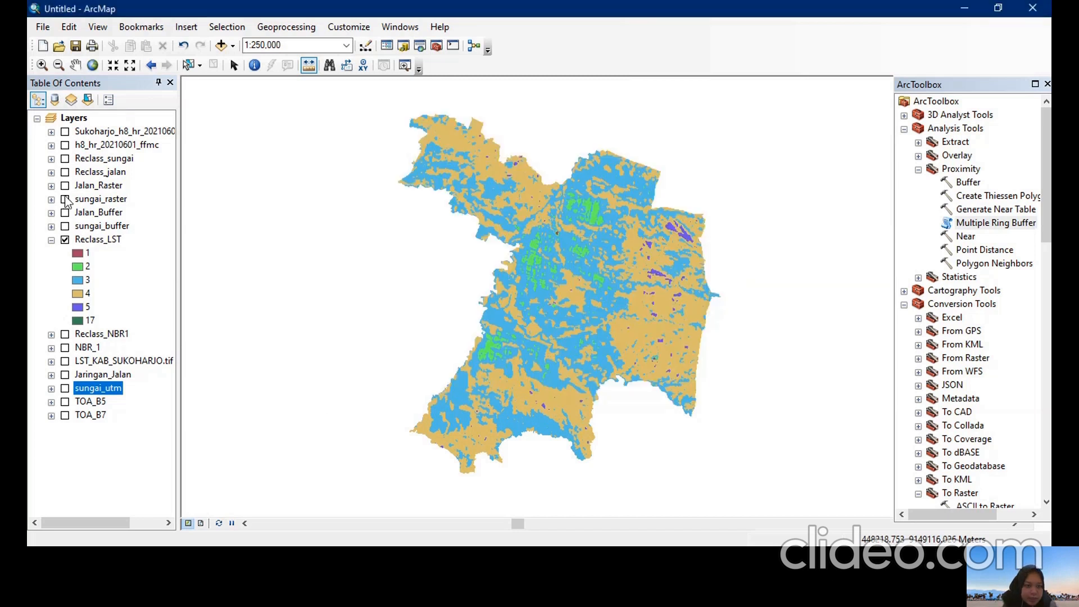
Display the existing sungai_buffer layer and hide Reclass_LST with its legend collapsed.
{"action": "left_click", "coordinate": [64, 225]}
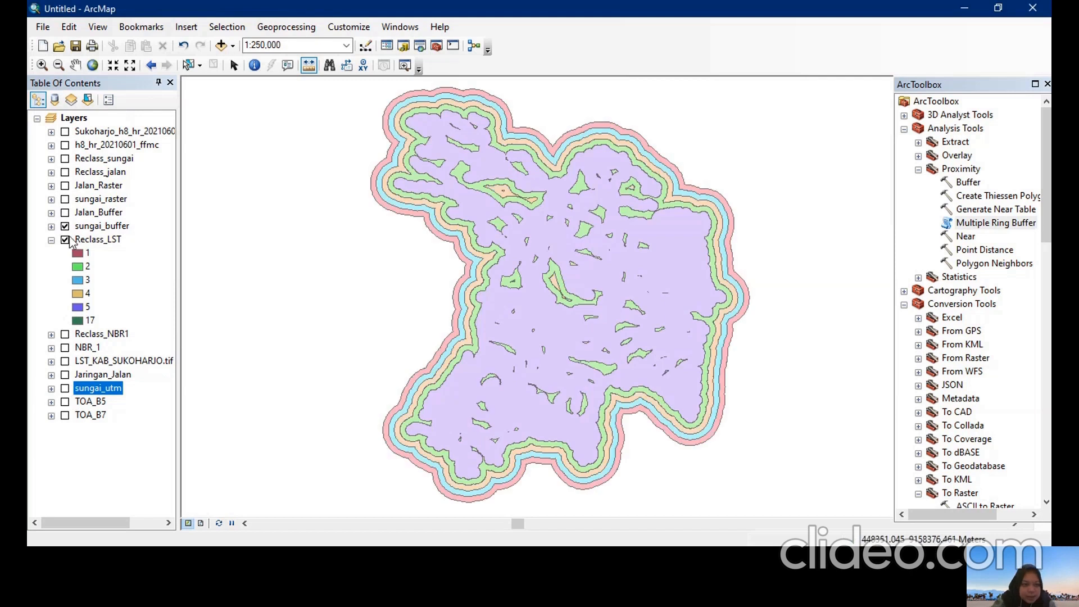
{"action": "left_click", "coordinate": [65, 240]}
{"action": "left_click", "coordinate": [51, 240]}
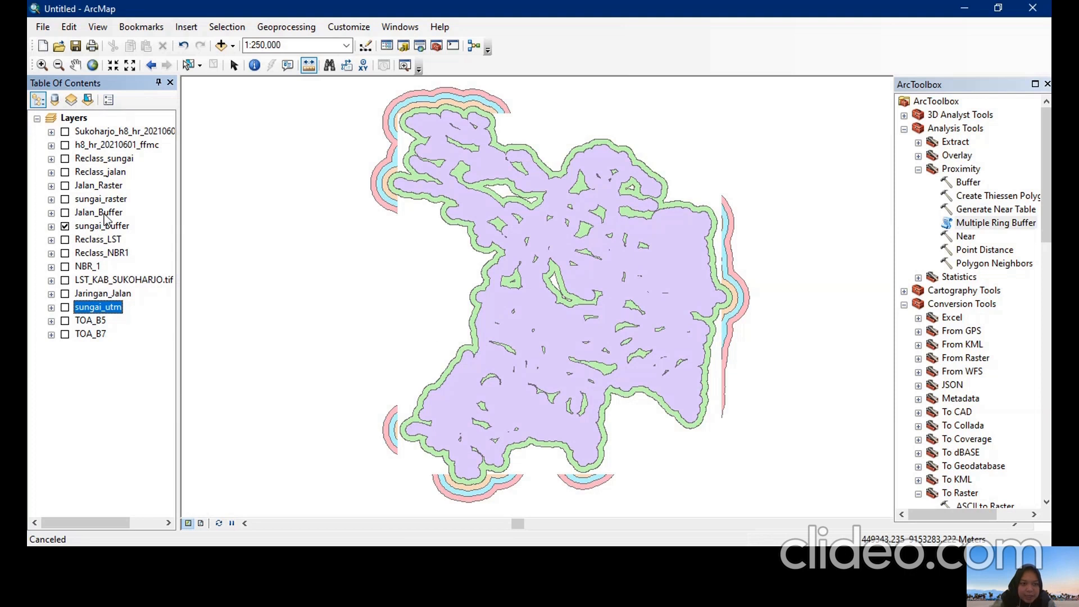
Start a Multiple Ring Buffer with the Jaringan_Jalan road layer as the input features.
{"action": "left_click", "coordinate": [974, 224]}
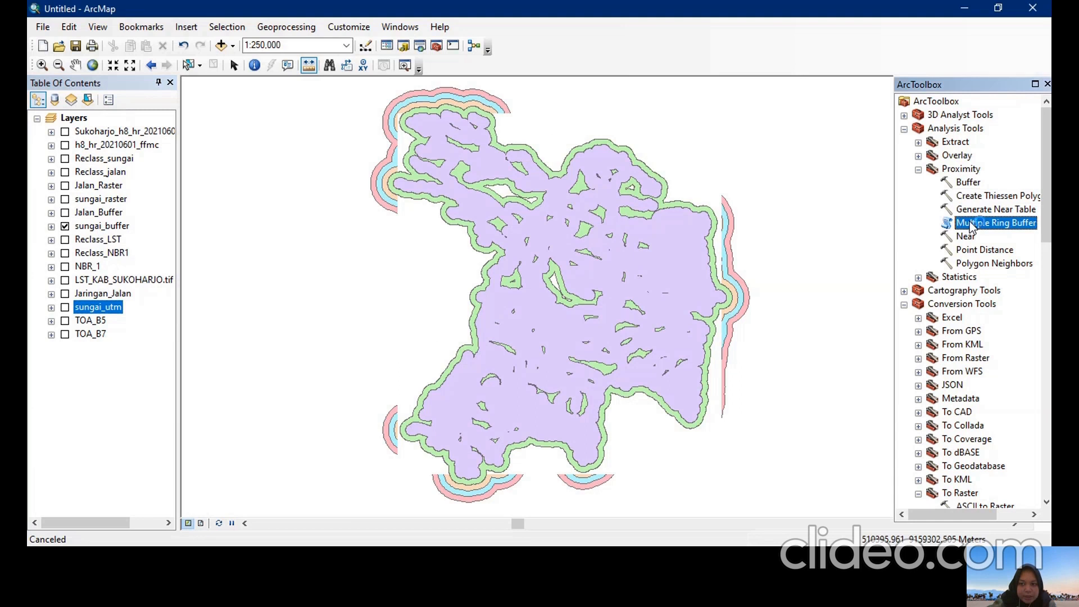
{"action": "double_click", "coordinate": [971, 224]}
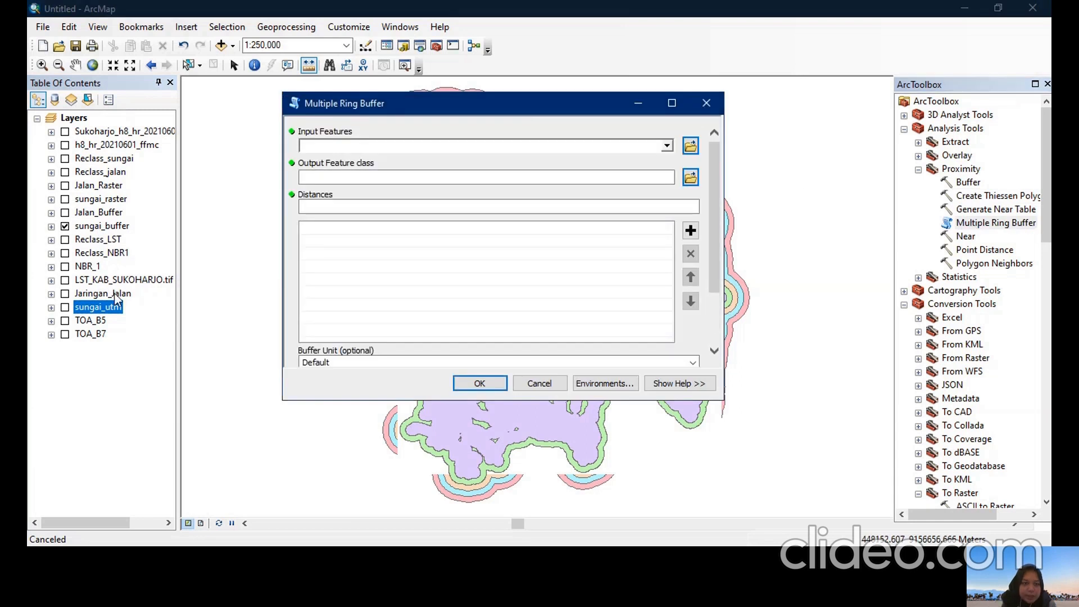
{"action": "left_click_drag", "start_coordinate": [116, 297], "coordinate": [410, 144]}
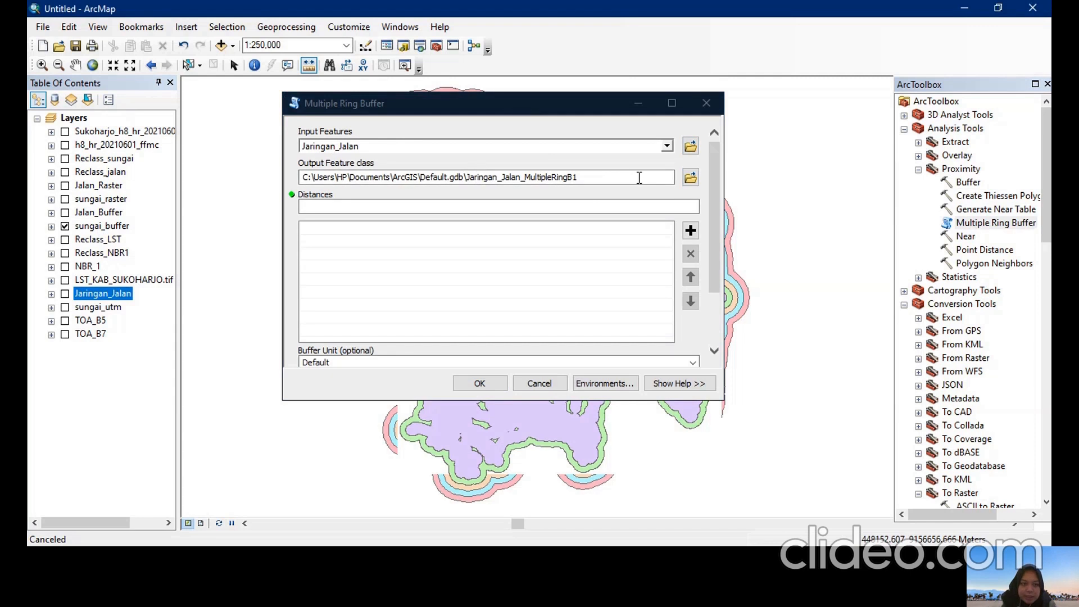
Add ring distances of 500, 1000, 1500, 2000 and 2500 for the Jaringan_Jalan buffer.
{"action": "left_click", "coordinate": [566, 201]}
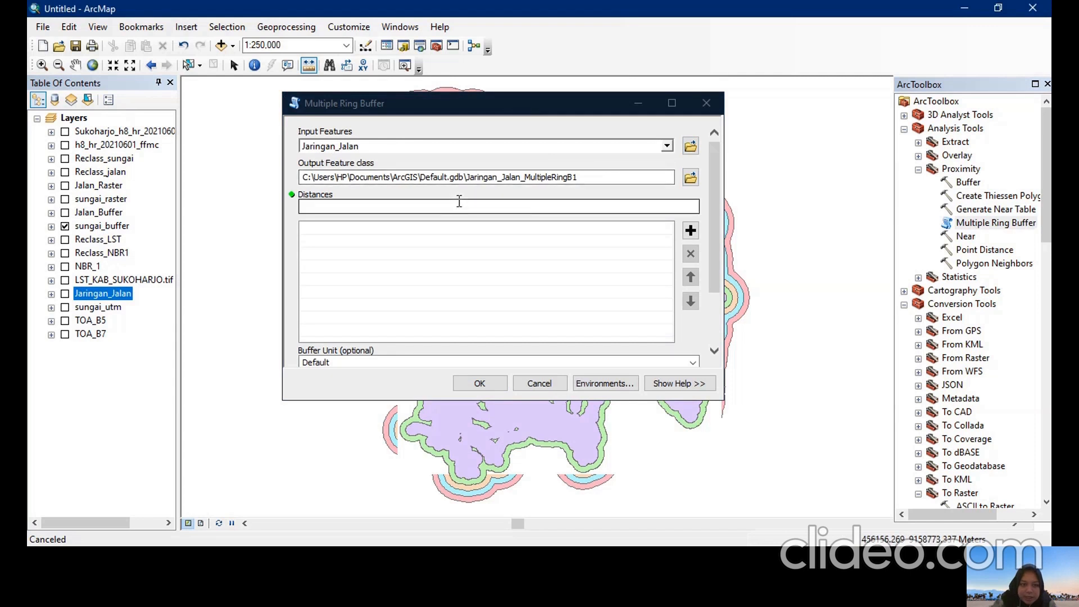
{"action": "left_click", "coordinate": [566, 202]}
{"action": "type", "text": "500"}
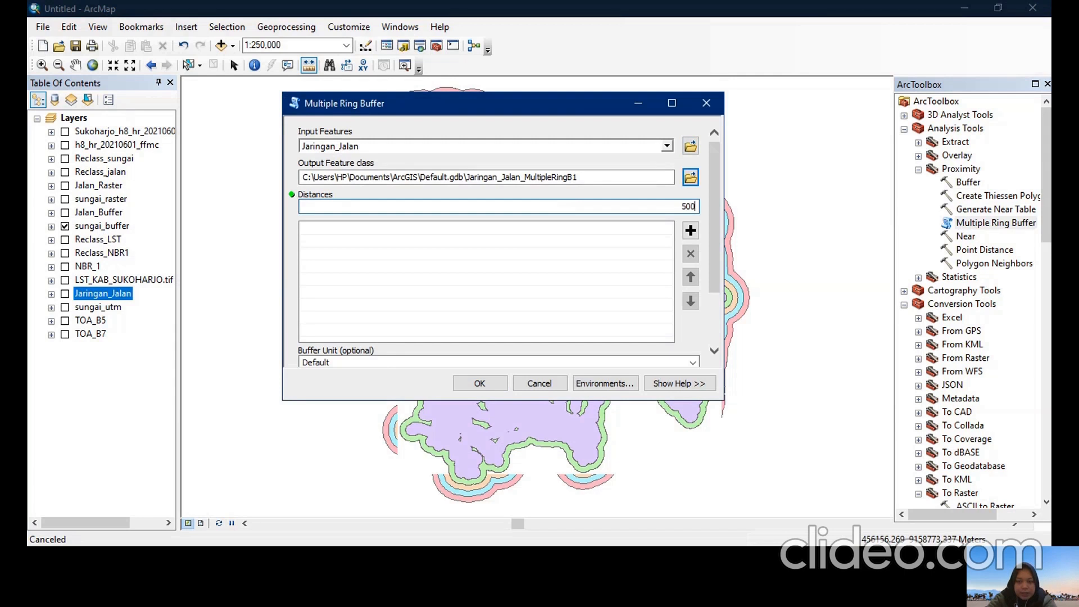
{"action": "left_click", "coordinate": [689, 232]}
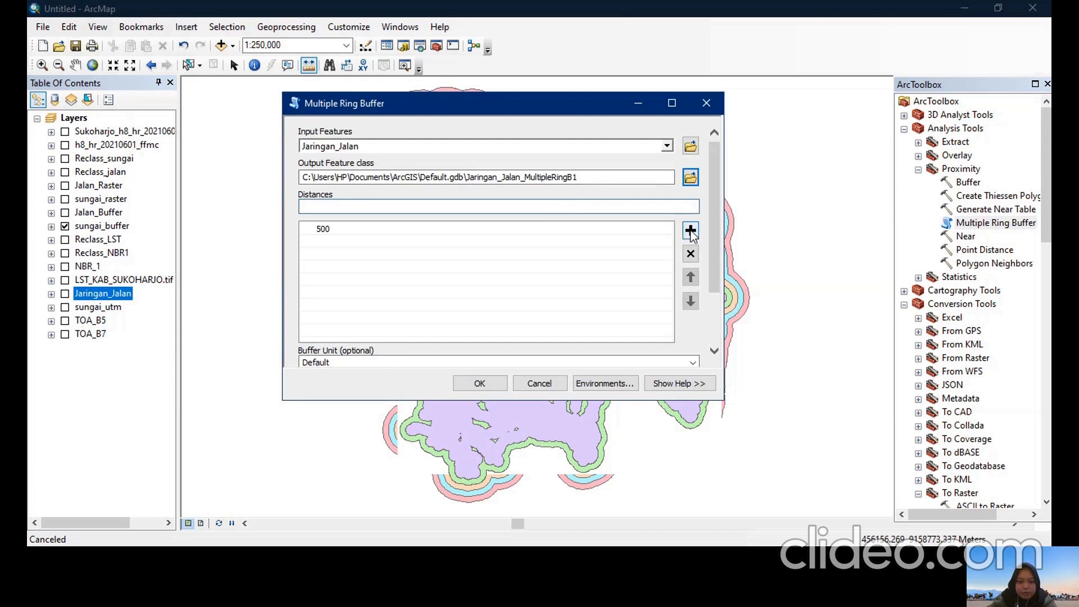
{"action": "left_click", "coordinate": [591, 210]}
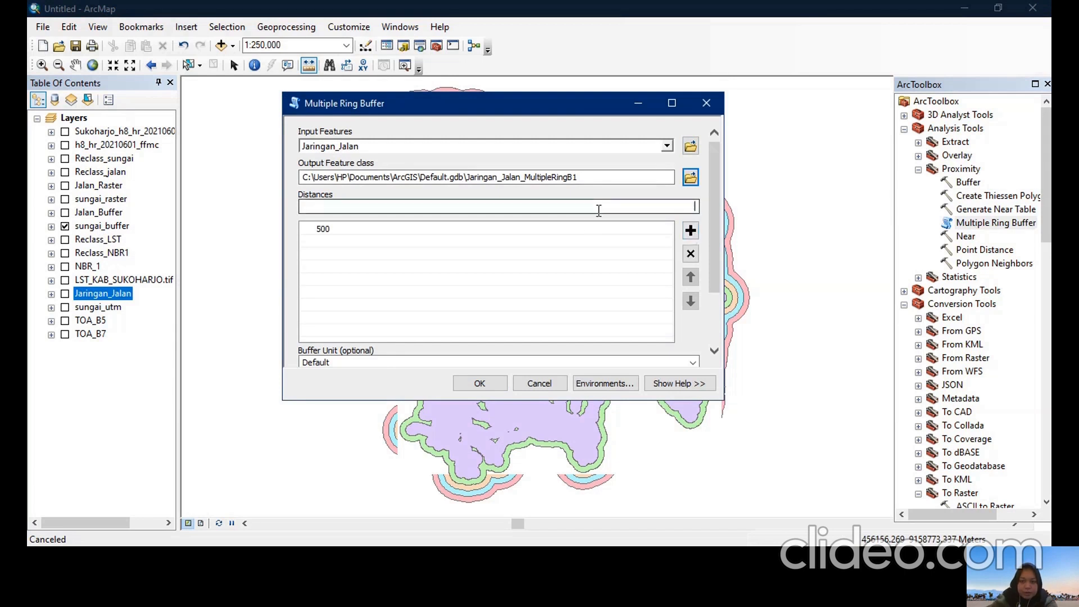
{"action": "type", "text": "1000"}
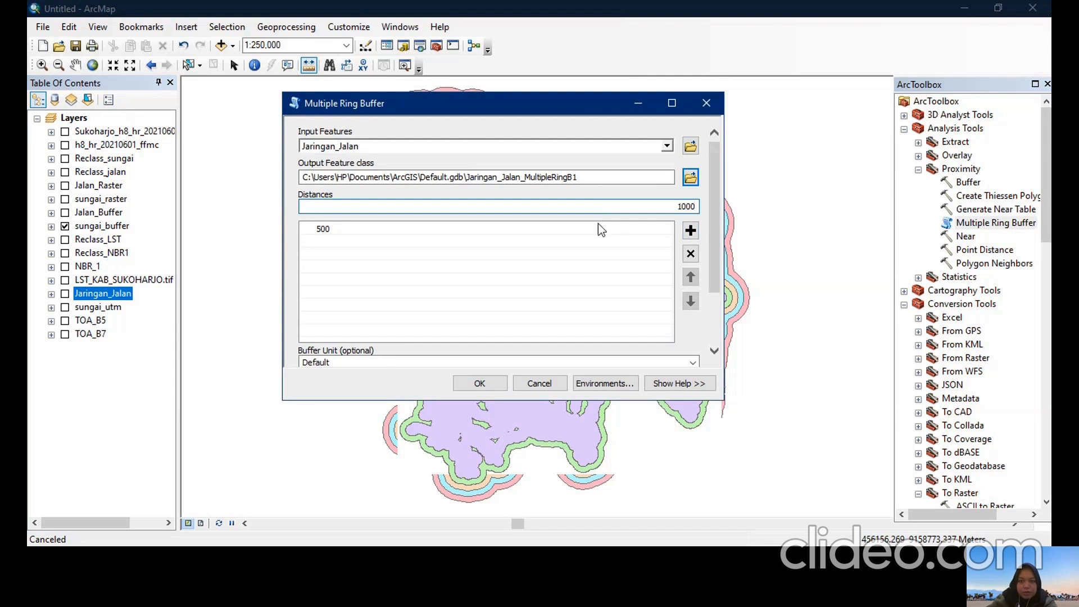
{"action": "left_click", "coordinate": [689, 231]}
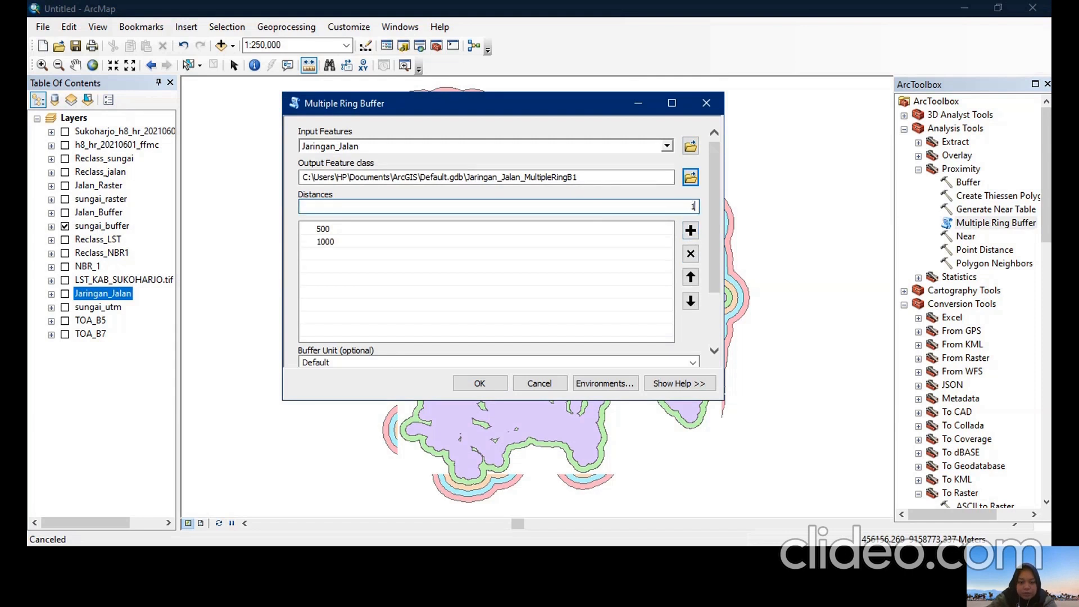
{"action": "left_click", "coordinate": [690, 230]}
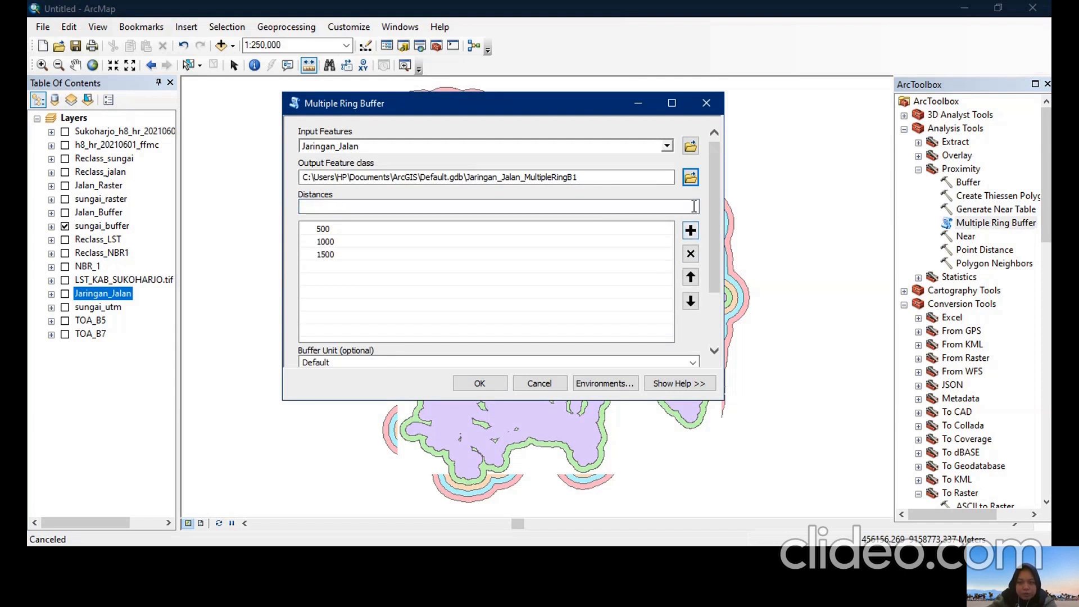
{"action": "type", "text": "2000"}
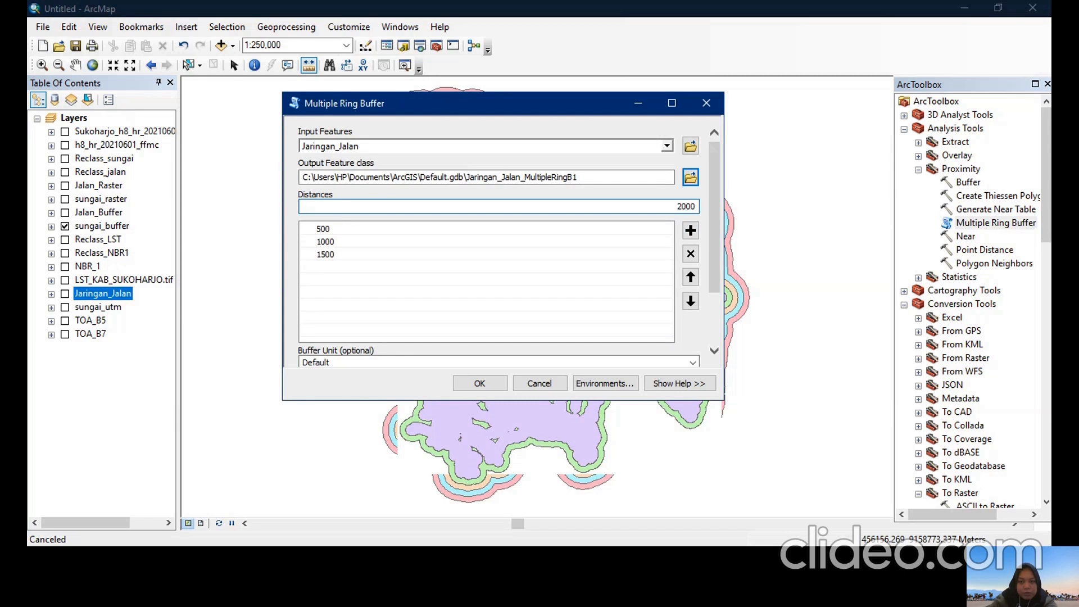
{"action": "left_click", "coordinate": [690, 229]}
{"action": "left_click", "coordinate": [689, 211]}
{"action": "type", "text": "2500"}
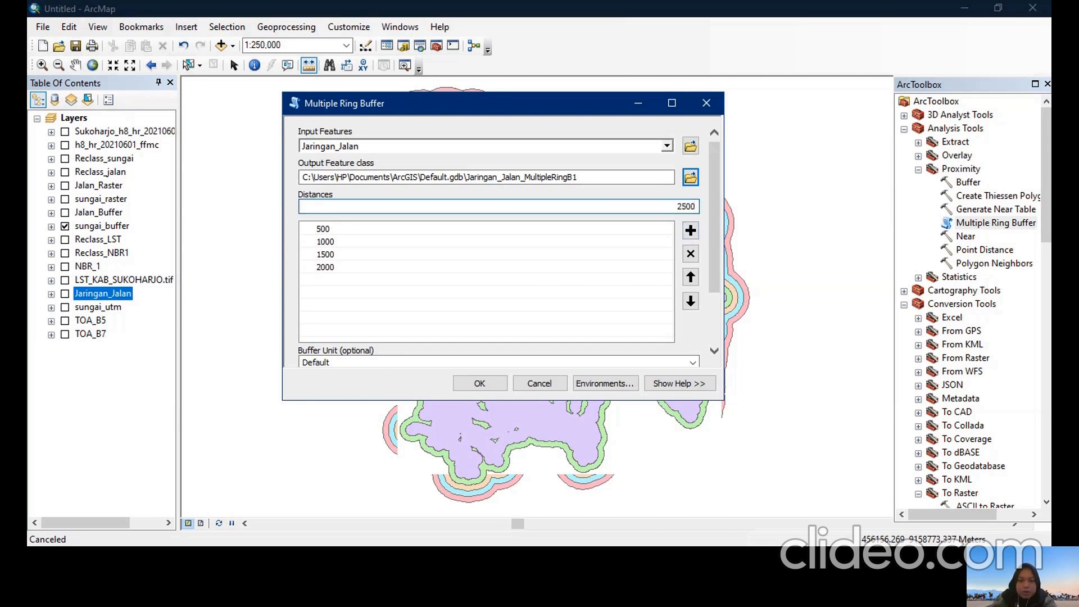
{"action": "left_click", "coordinate": [690, 230]}
Set the road buffer unit to Meters and close the Multiple Ring Buffer tool without running it.
{"action": "scroll", "coordinate": [718, 259], "scroll_direction": "down", "scroll_amount": 3}
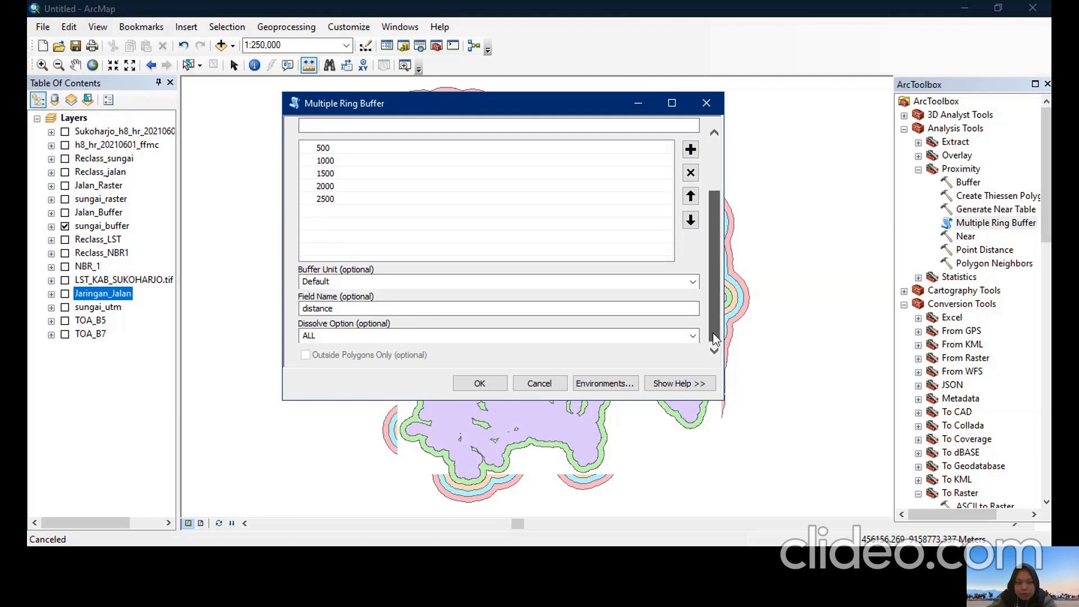
{"action": "left_click", "coordinate": [474, 282]}
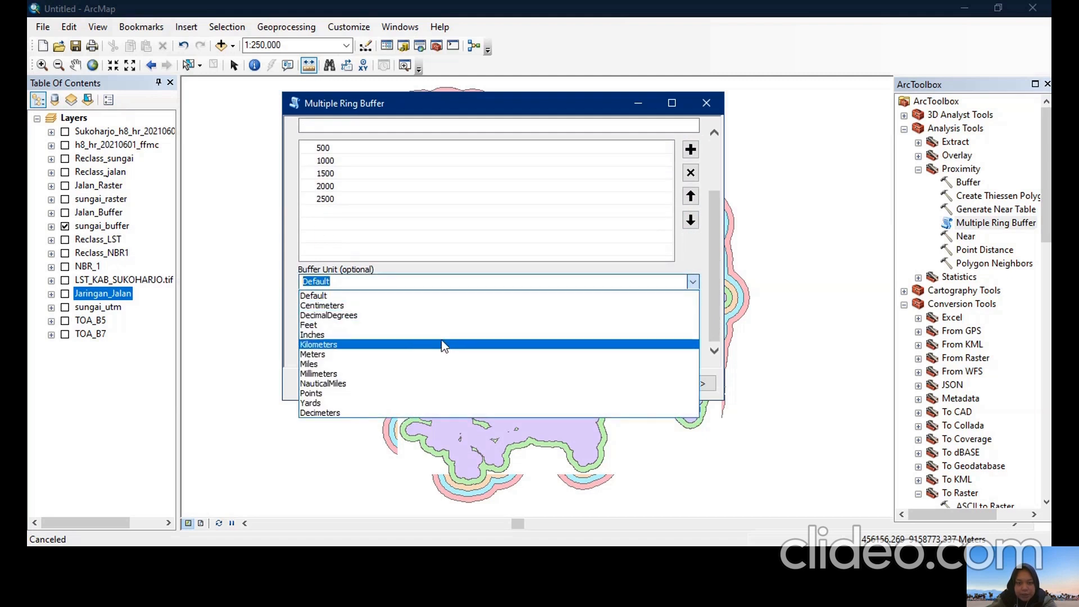
{"action": "left_click", "coordinate": [434, 356]}
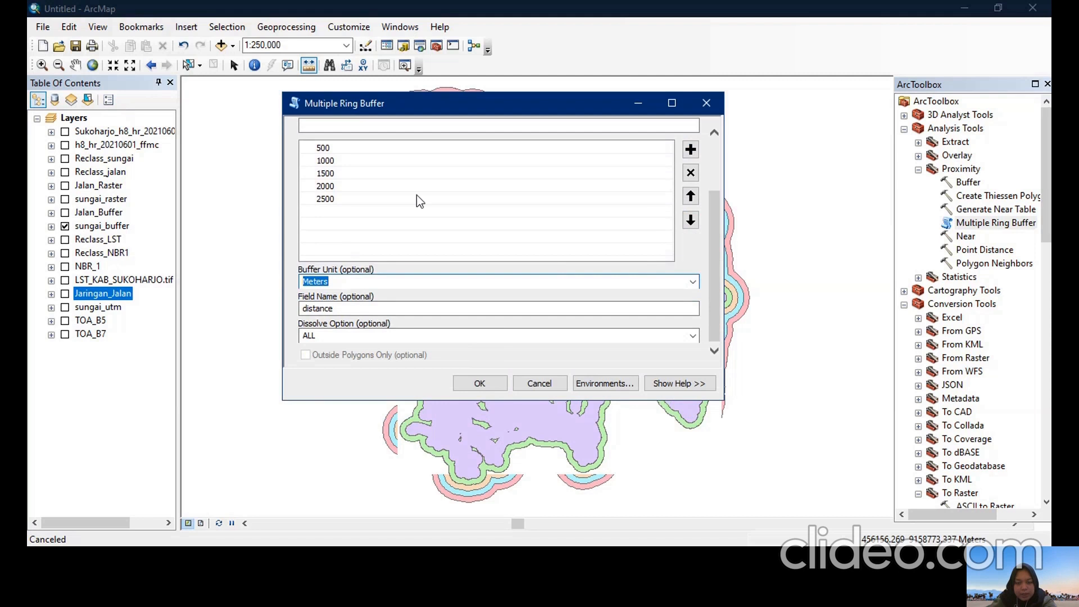
{"action": "left_click", "coordinate": [523, 384]}
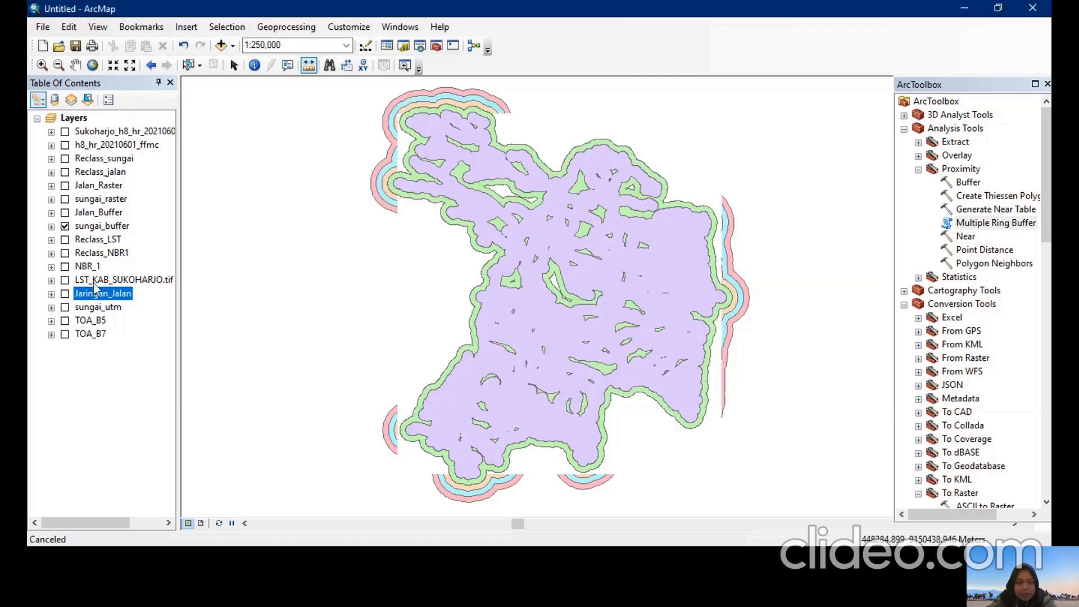
Hide the sungai_buffer layer and display the existing Jalan_Buffer layer.
{"action": "left_click", "coordinate": [64, 226]}
{"action": "left_click", "coordinate": [64, 212]}
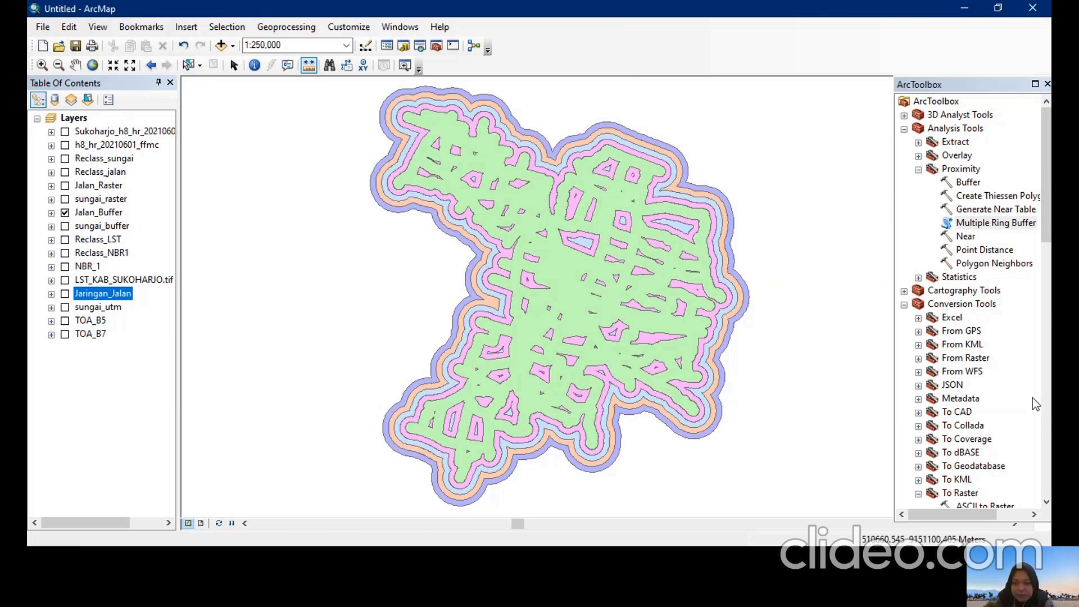
{"action": "scroll", "coordinate": [1001, 373], "scroll_direction": "down", "scroll_amount": 4}
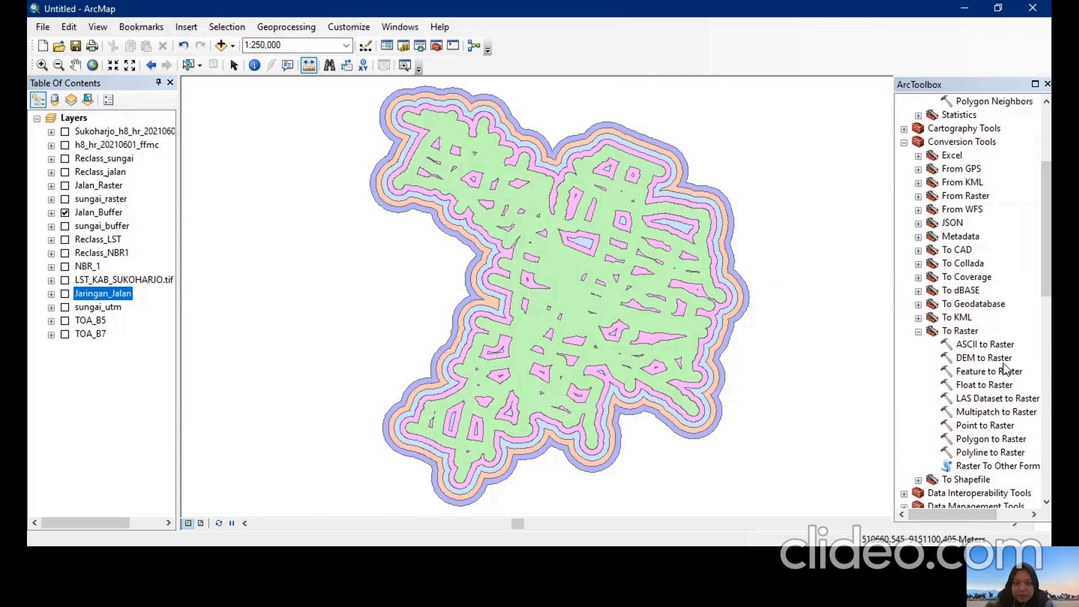
{"action": "scroll", "coordinate": [989, 355], "scroll_direction": "up", "scroll_amount": 4}
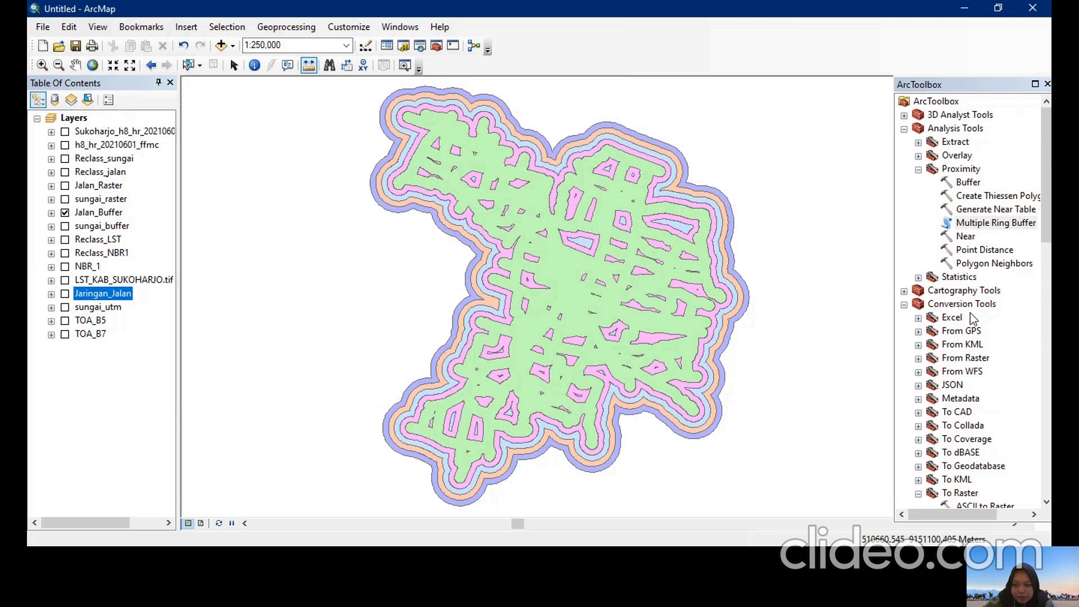
Set up a Polygon to Raster conversion with sungai_buffer as the input features and distance as the value field.
{"action": "scroll", "coordinate": [971, 318], "scroll_direction": "down", "scroll_amount": 3}
{"action": "scroll", "coordinate": [971, 318], "scroll_direction": "down", "scroll_amount": 2}
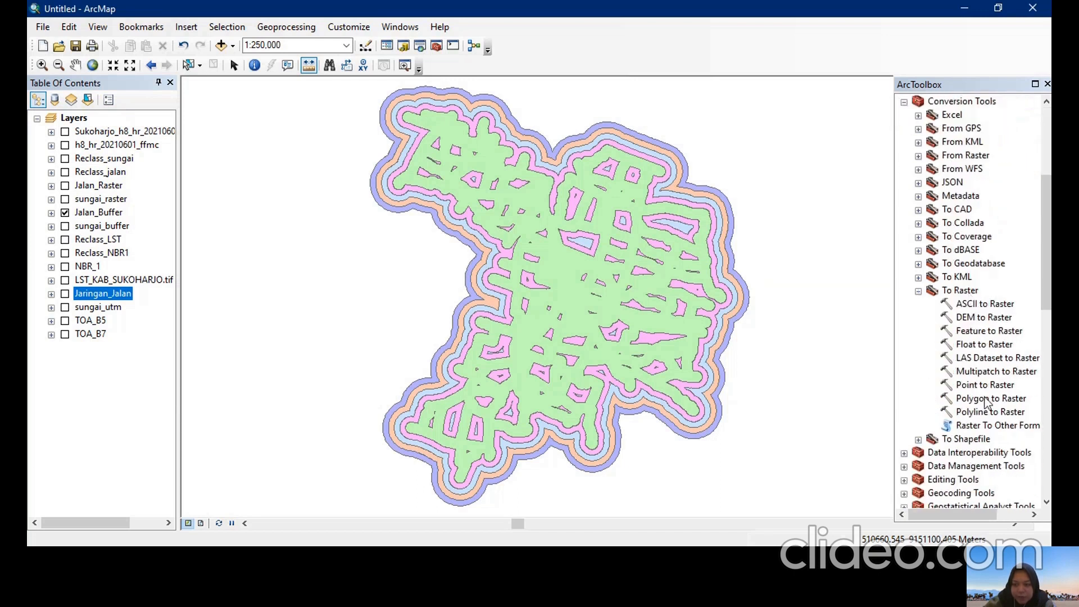
{"action": "double_click", "coordinate": [984, 399]}
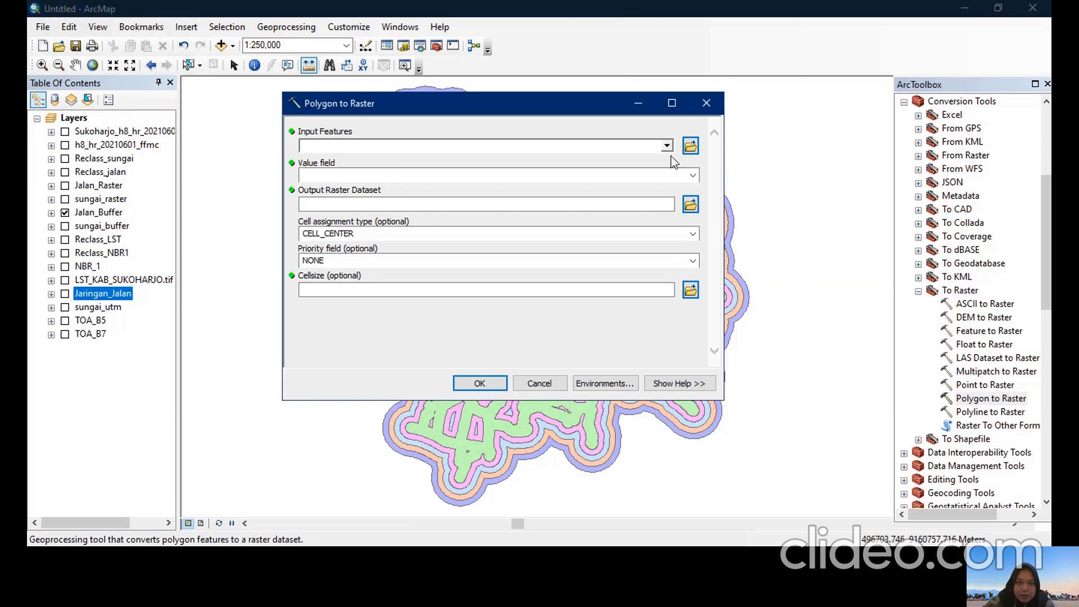
{"action": "left_click", "coordinate": [667, 147]}
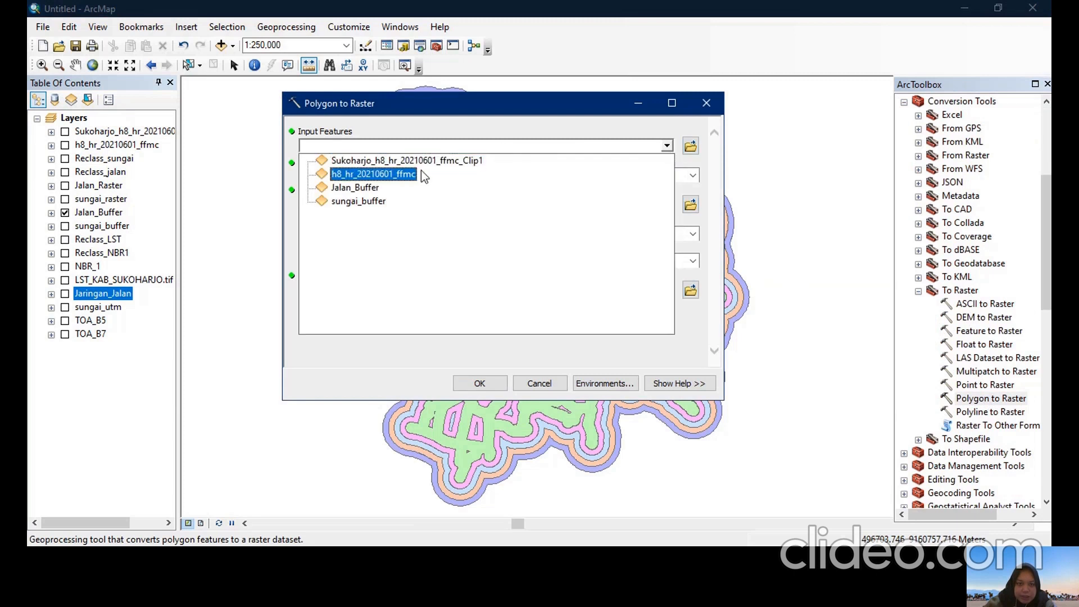
{"action": "left_click", "coordinate": [379, 202]}
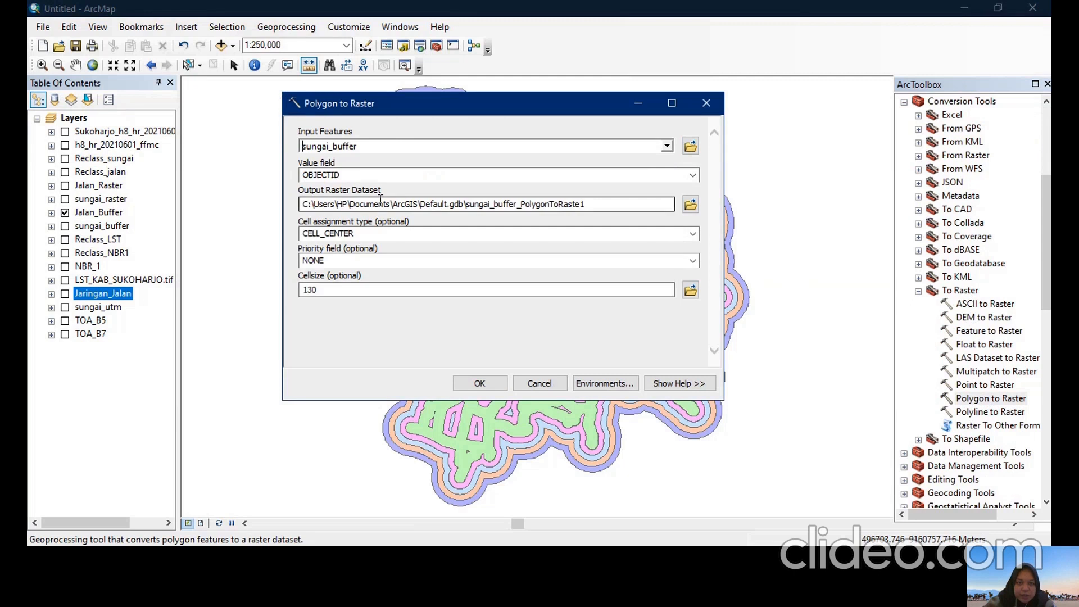
{"action": "left_click", "coordinate": [696, 174]}
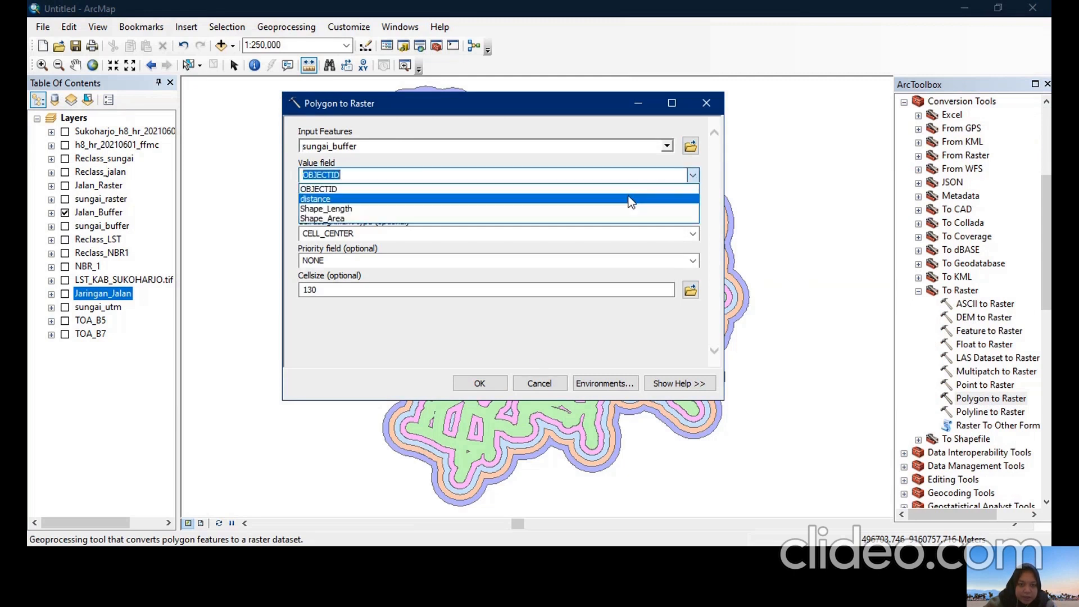
{"action": "left_click", "coordinate": [631, 199]}
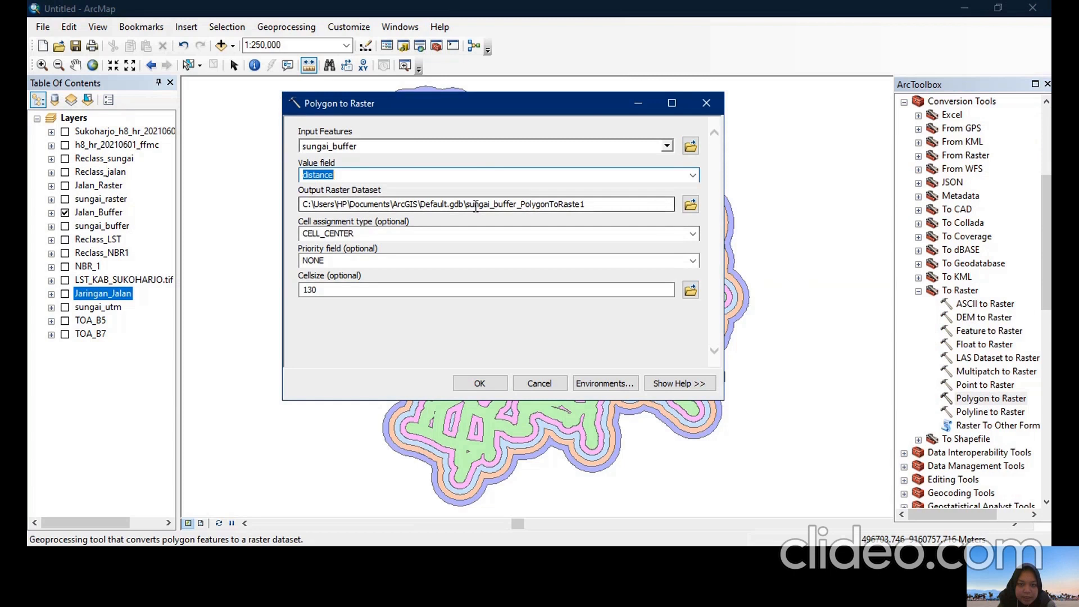
Name the Polygon to Raster output dataset rastersungai in Default.gdb.
{"action": "left_click_drag", "start_coordinate": [471, 204], "coordinate": [592, 205]}
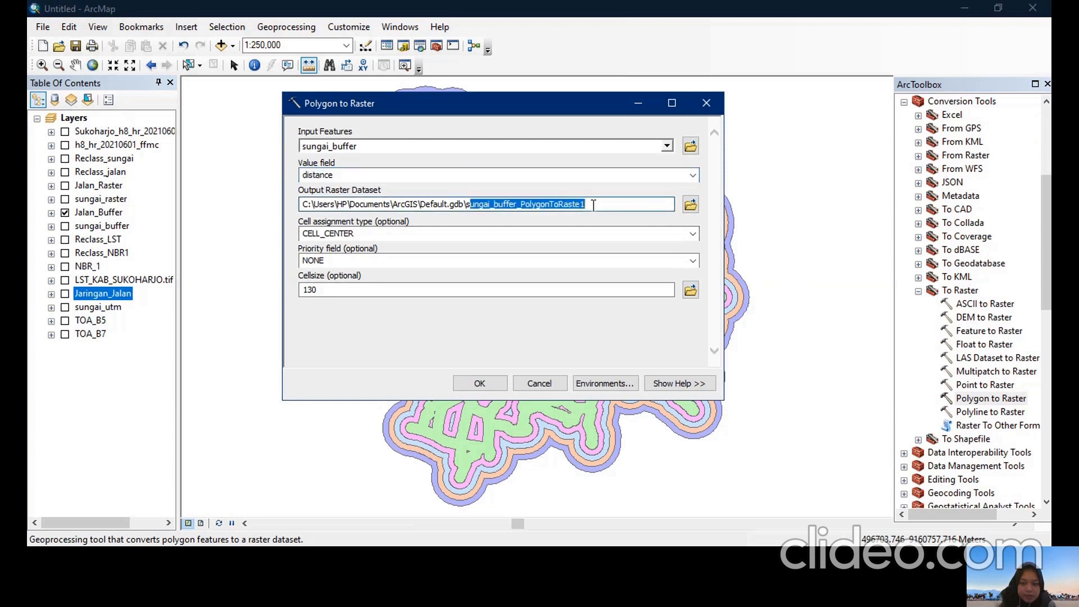
{"action": "key", "text": "BackSpace"}
{"action": "key", "text": "BackSpace"}
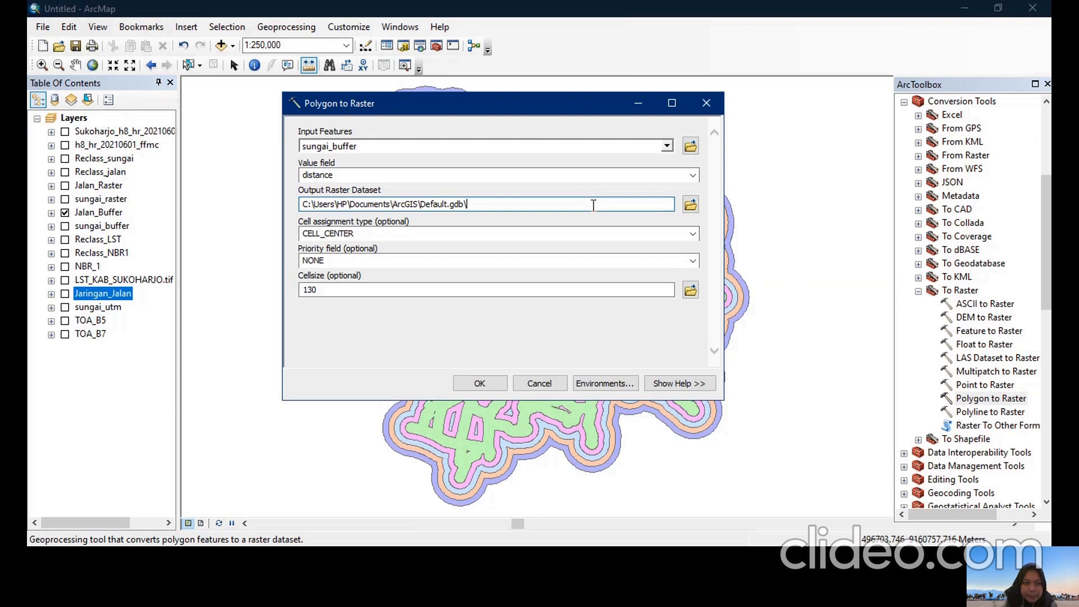
{"action": "type", "text": "rastersungai"}
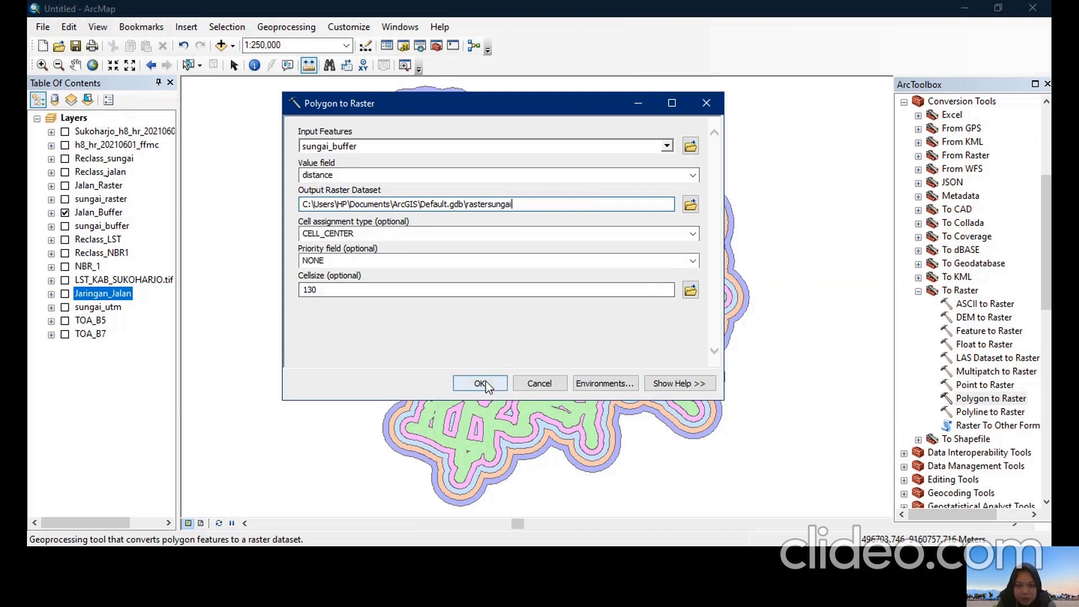
Cancel the Polygon to Raster tool and display the existing sungai_raster layer in place of Jalan_Buffer.
{"action": "left_click", "coordinate": [530, 382]}
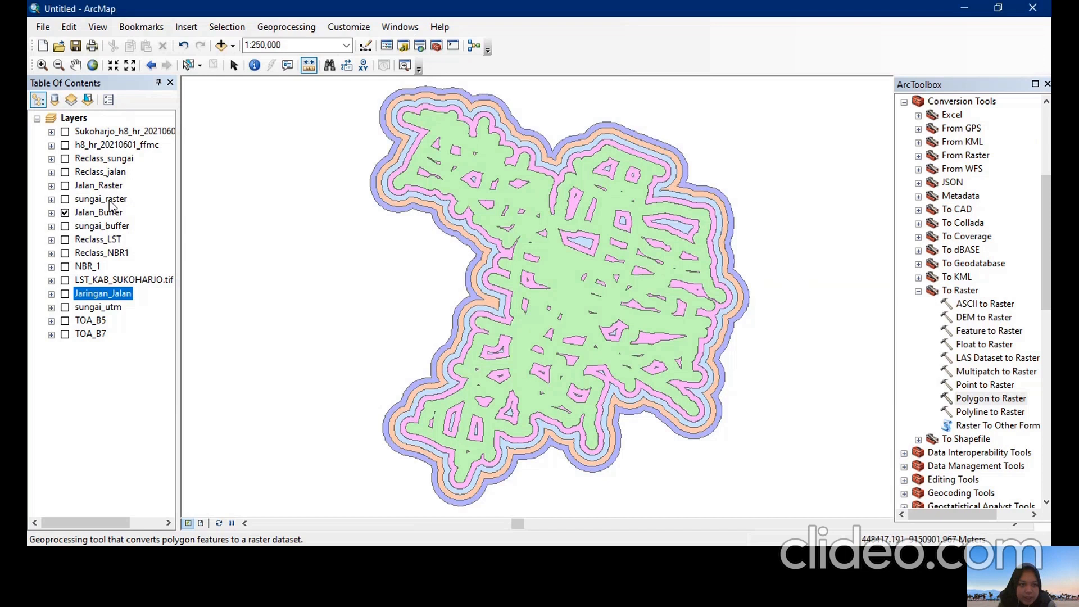
{"action": "left_click", "coordinate": [64, 199]}
{"action": "left_click", "coordinate": [64, 212]}
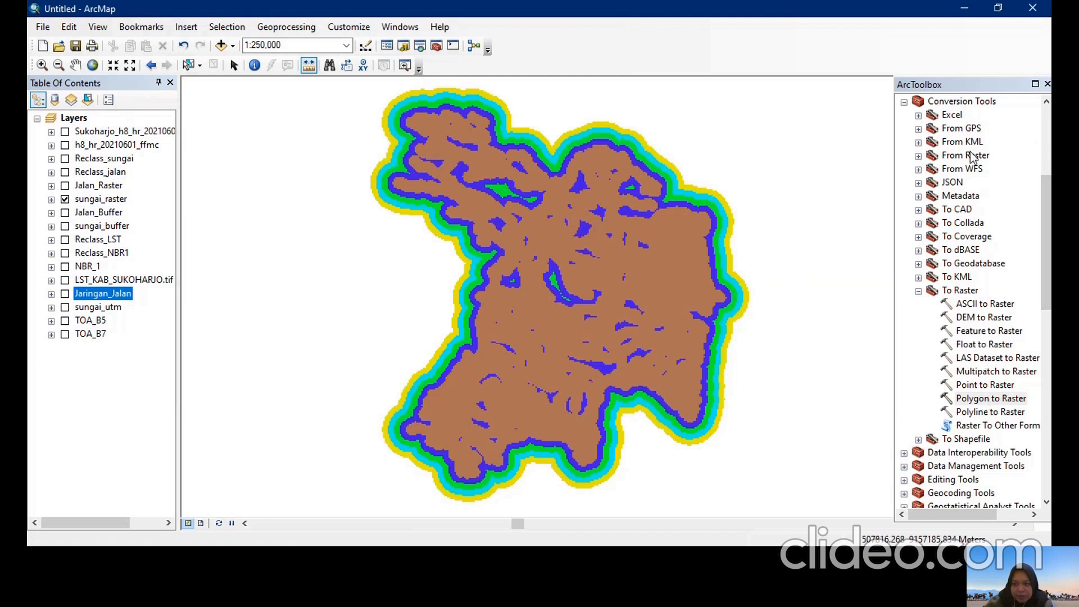
Set up a Polygon to Raster conversion with Jalan_Buffer as the input features and distance as the value field.
{"action": "double_click", "coordinate": [981, 399]}
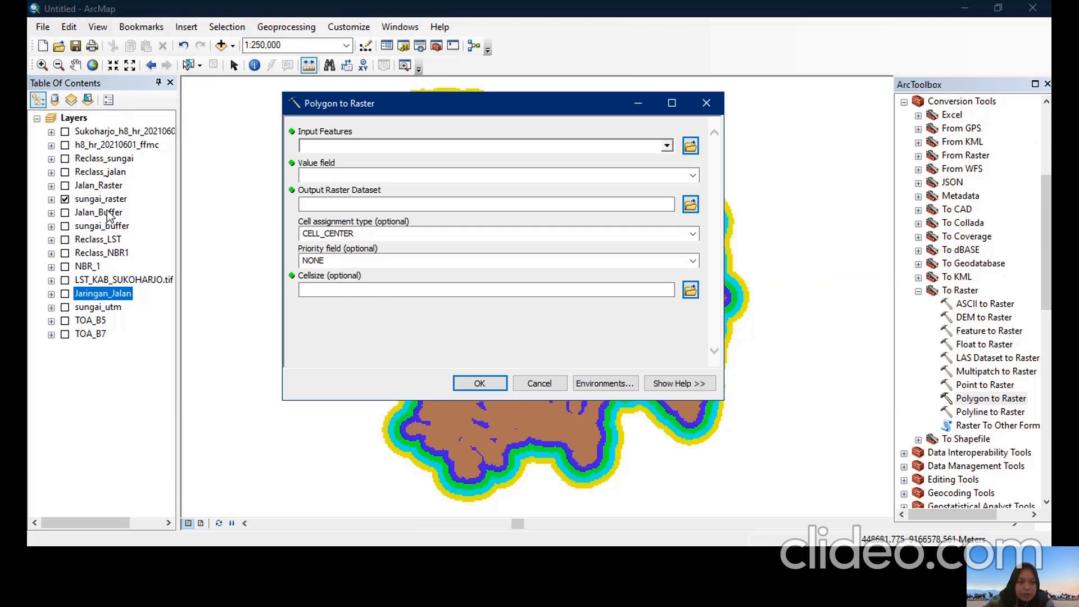
{"action": "left_click_drag", "start_coordinate": [109, 215], "coordinate": [363, 145]}
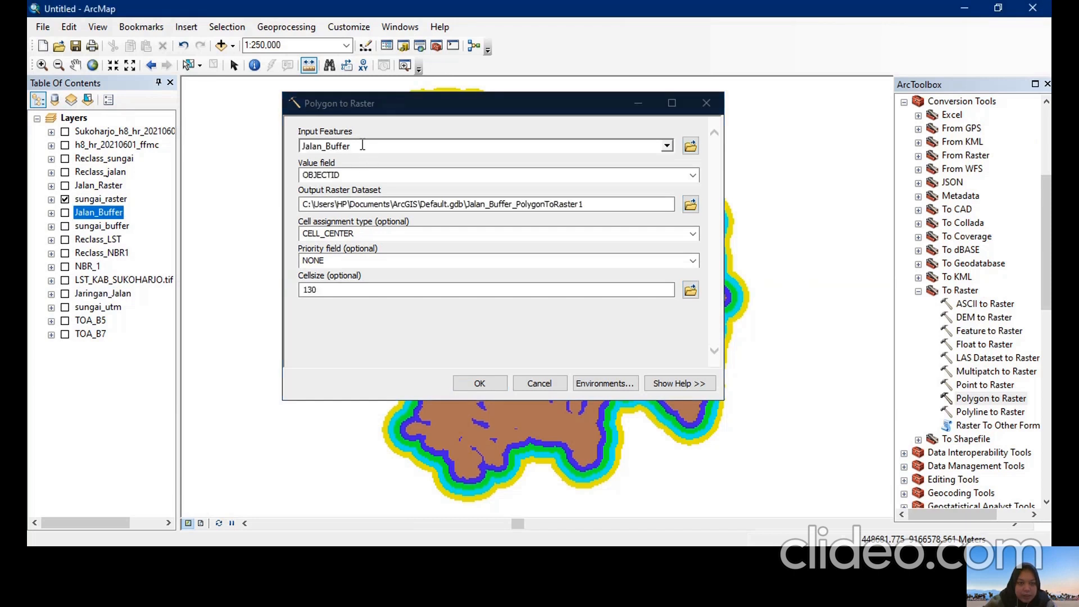
{"action": "left_click", "coordinate": [692, 175]}
{"action": "left_click", "coordinate": [547, 200]}
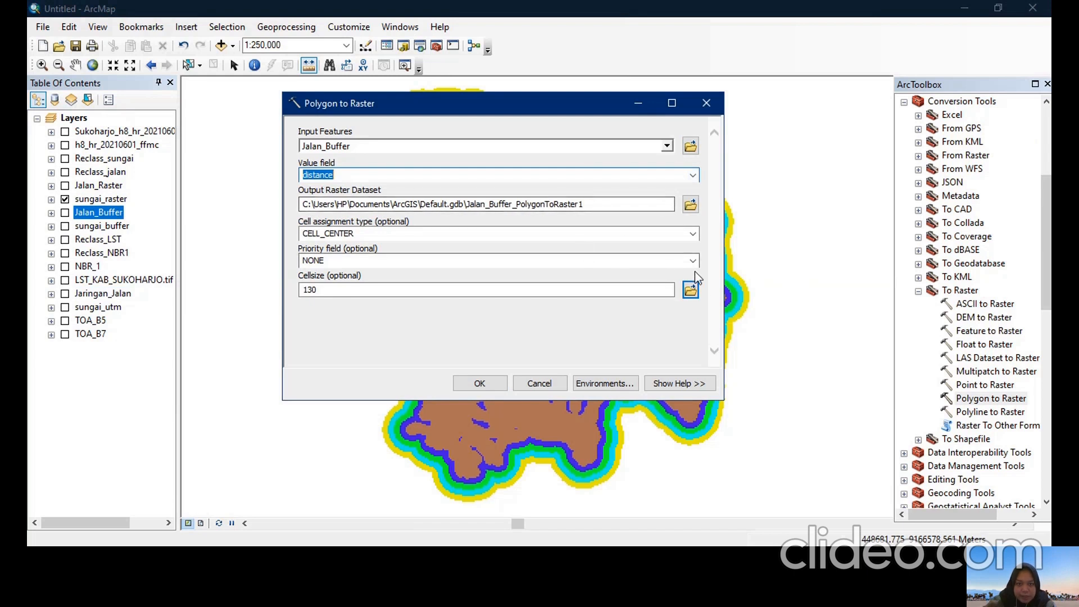
Cancel the road buffer conversion and display the existing Jalan_Raster layer in place of sungai_raster.
{"action": "left_click", "coordinate": [524, 385]}
{"action": "left_click", "coordinate": [65, 186]}
{"action": "left_click", "coordinate": [66, 199]}
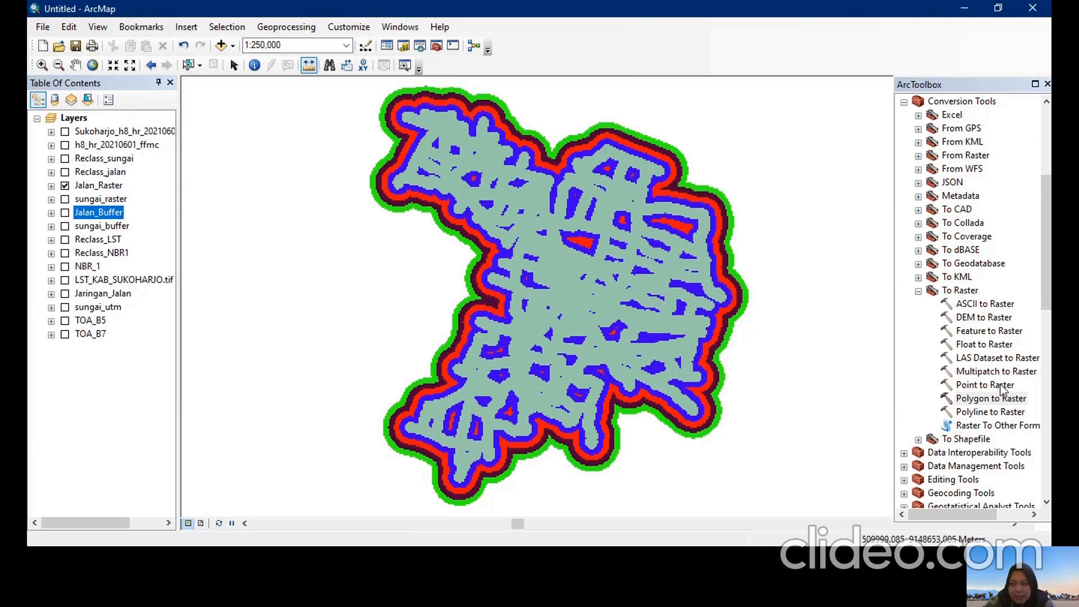
Start Reclassify from the Spatial Analyst tools and try to use sungai_buffer as the input raster.
{"action": "scroll", "coordinate": [1001, 390], "scroll_direction": "down", "scroll_amount": 8}
{"action": "scroll", "coordinate": [1003, 389], "scroll_direction": "down", "scroll_amount": 2}
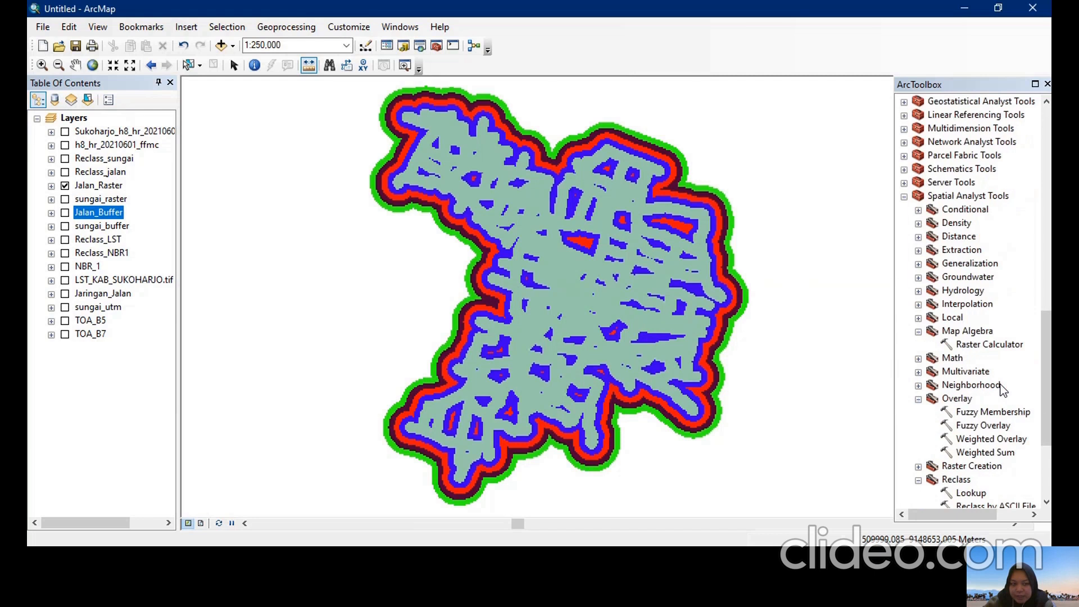
{"action": "scroll", "coordinate": [1002, 390], "scroll_direction": "down", "scroll_amount": 3}
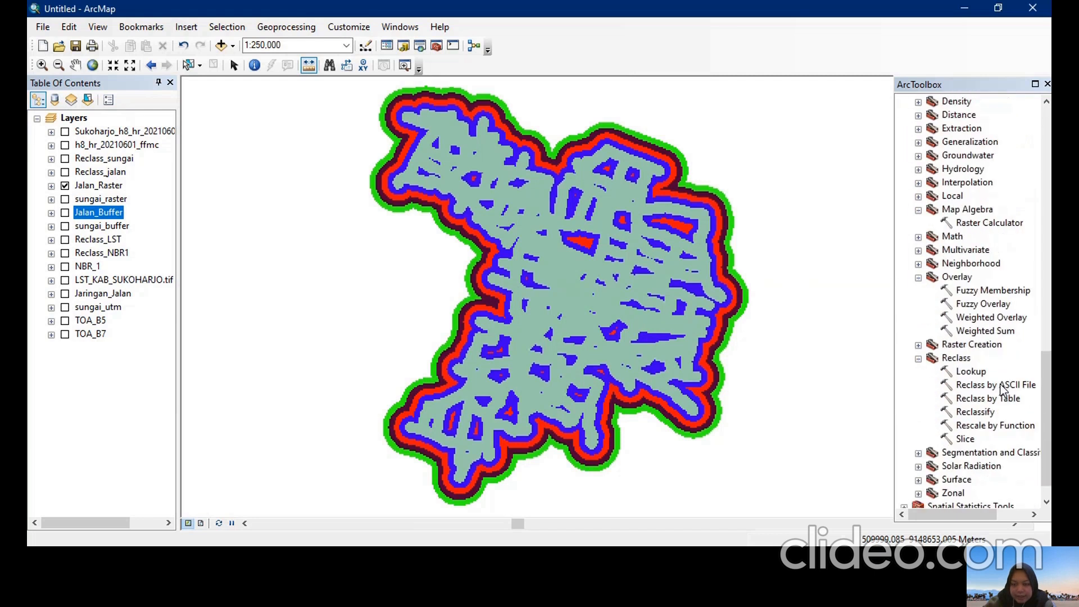
{"action": "scroll", "coordinate": [1002, 390], "scroll_direction": "up", "scroll_amount": 3}
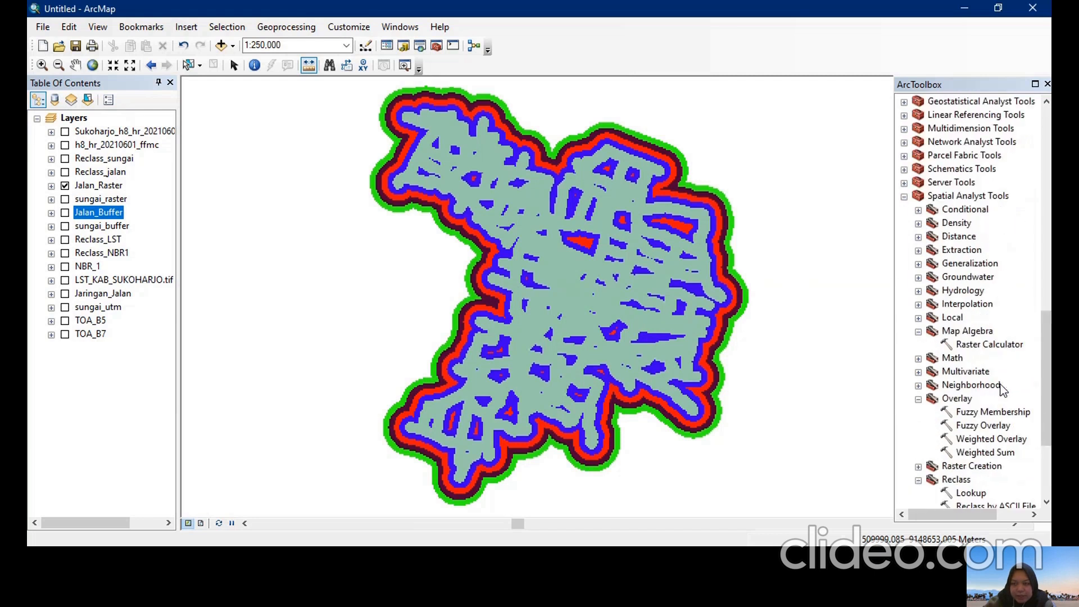
{"action": "scroll", "coordinate": [1002, 389], "scroll_direction": "down", "scroll_amount": 4}
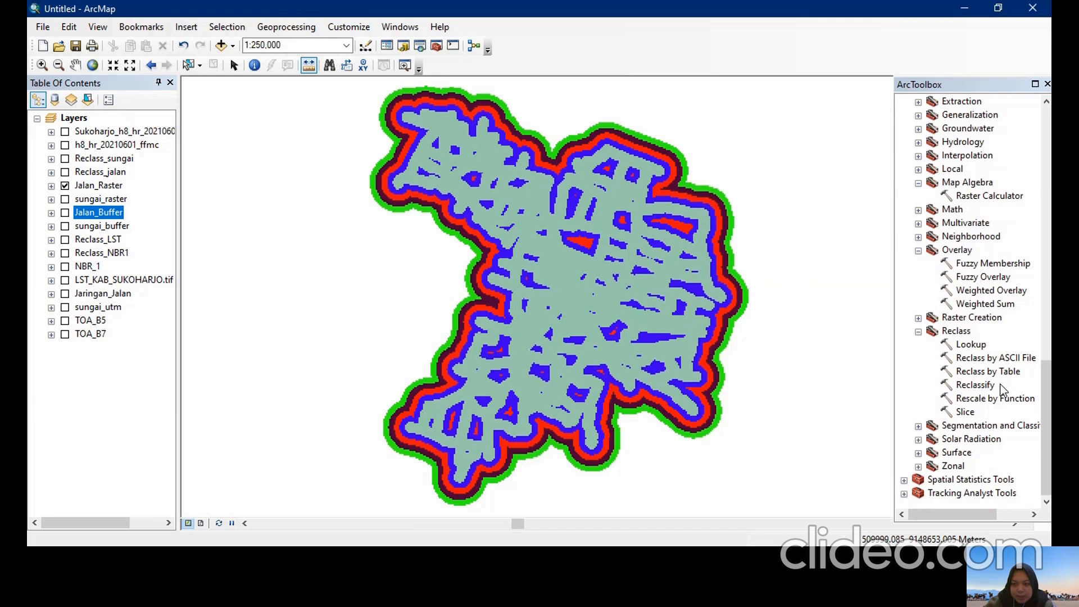
{"action": "double_click", "coordinate": [962, 387]}
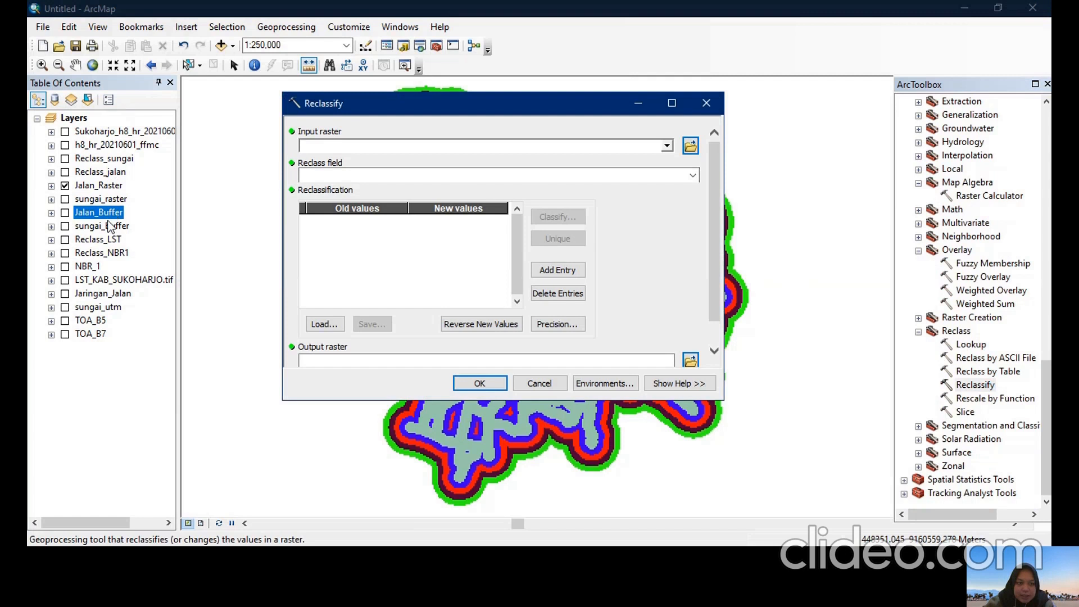
{"action": "left_click_drag", "start_coordinate": [107, 226], "coordinate": [400, 150]}
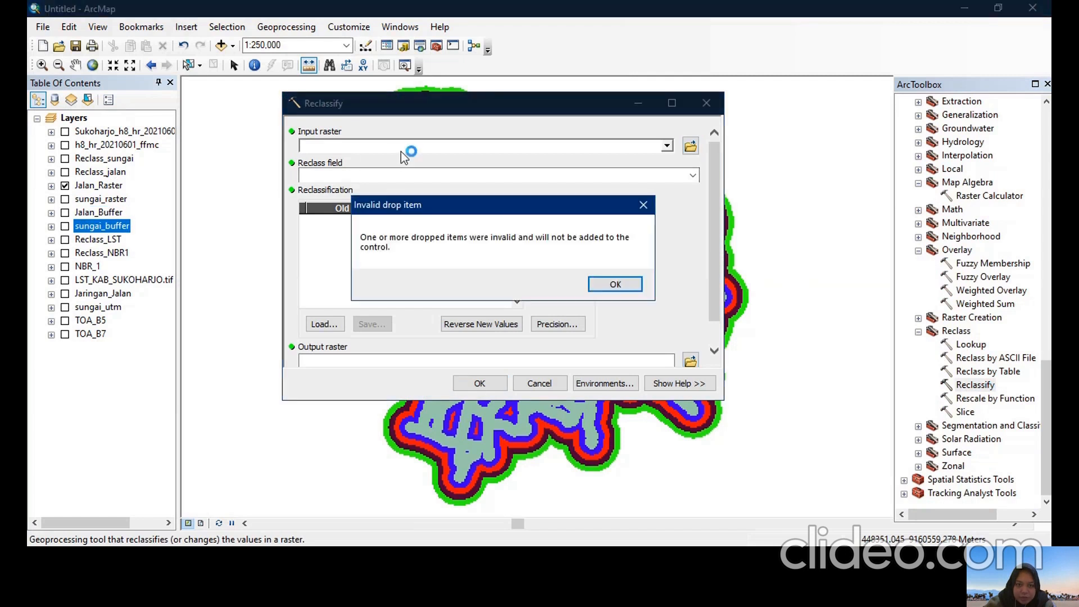
{"action": "left_click", "coordinate": [614, 285]}
{"action": "left_click_drag", "start_coordinate": [125, 227], "coordinate": [354, 145]}
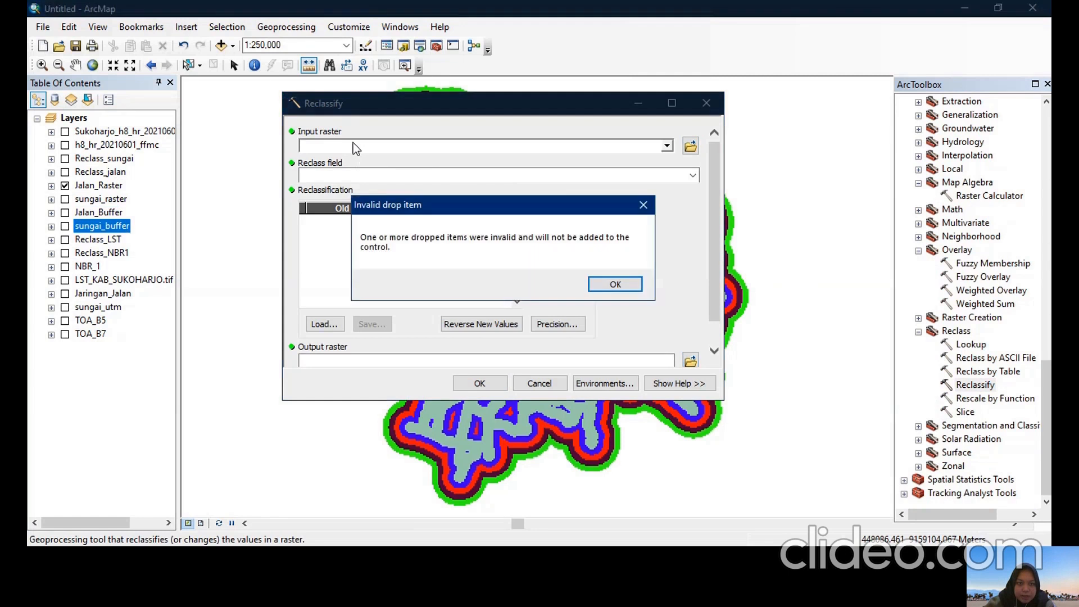
{"action": "left_click", "coordinate": [642, 206]}
Choose sungai_raster as the Reclassify input raster and select the output raster's name.
{"action": "left_click", "coordinate": [668, 146]}
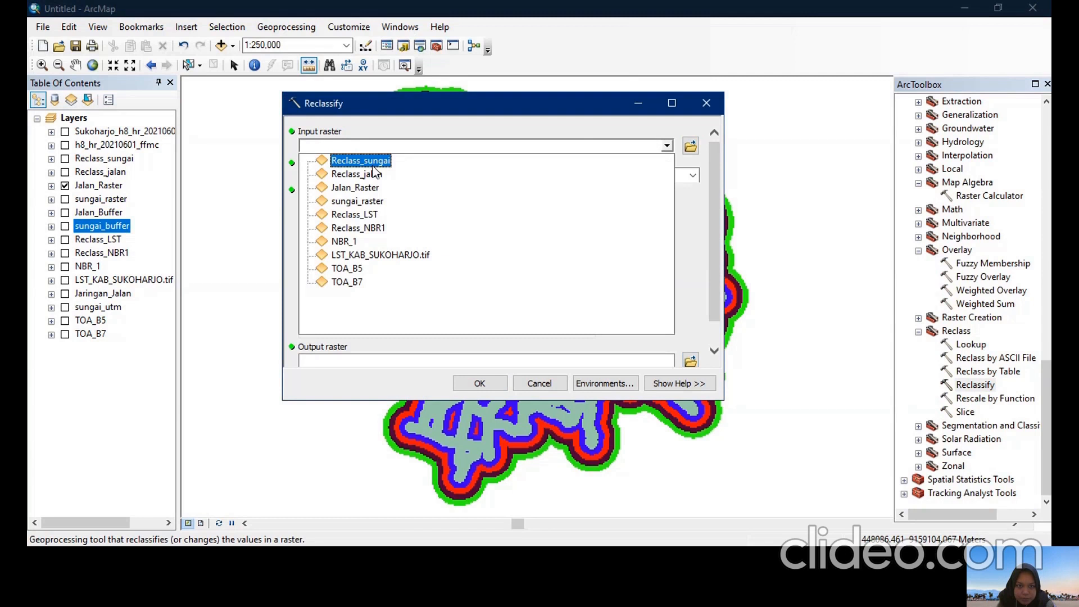
{"action": "left_click", "coordinate": [374, 206]}
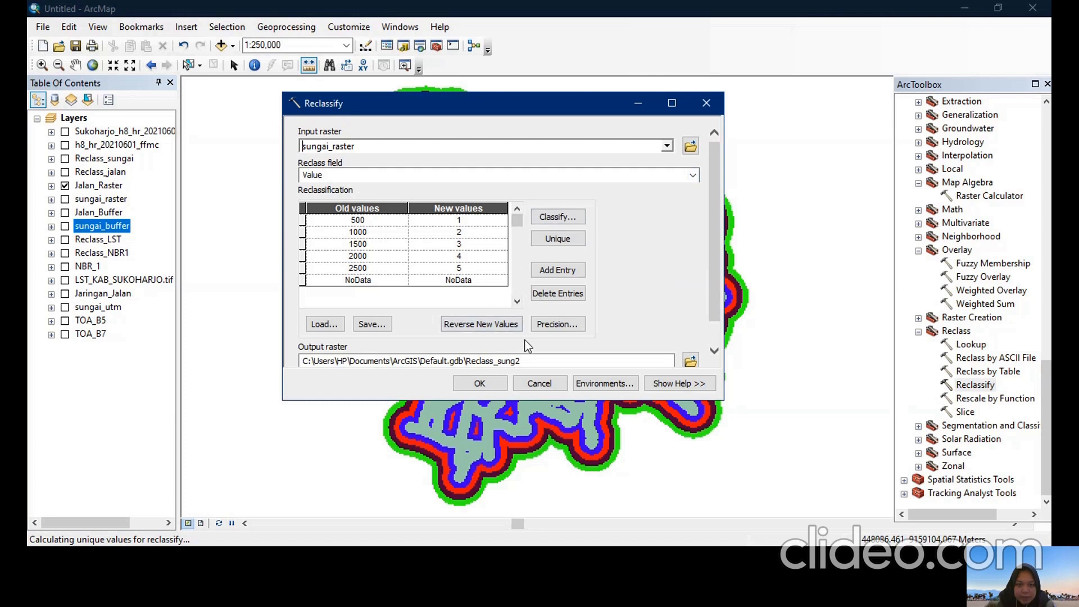
{"action": "left_click_drag", "start_coordinate": [466, 361], "coordinate": [535, 364]}
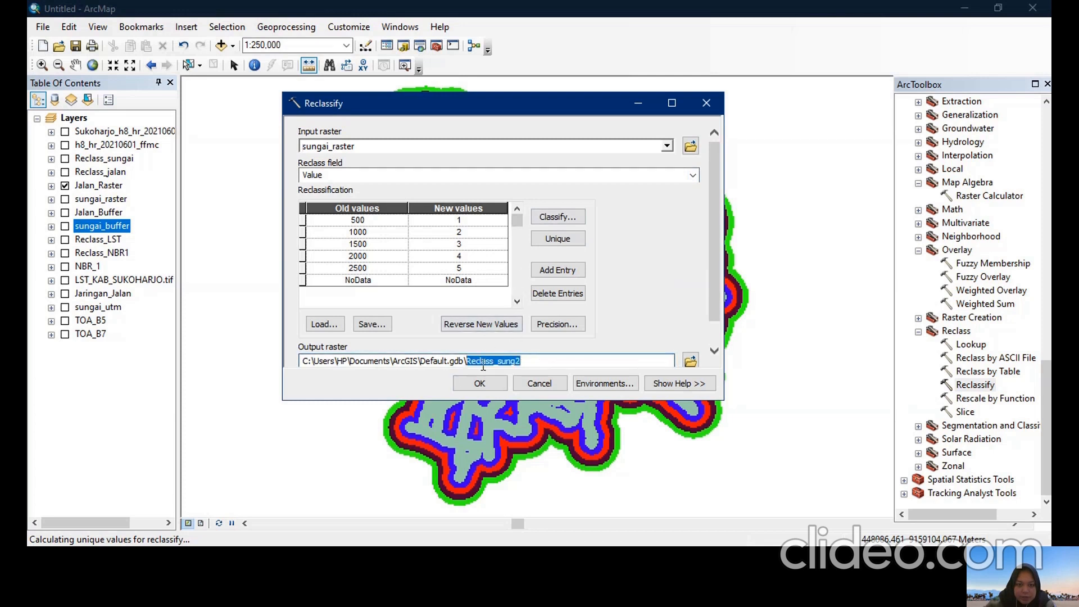
Cancel Reclassify, display the existing Reclass_sungai layer in place of Jalan_Raster, and examine its class legend.
{"action": "left_click", "coordinate": [521, 379]}
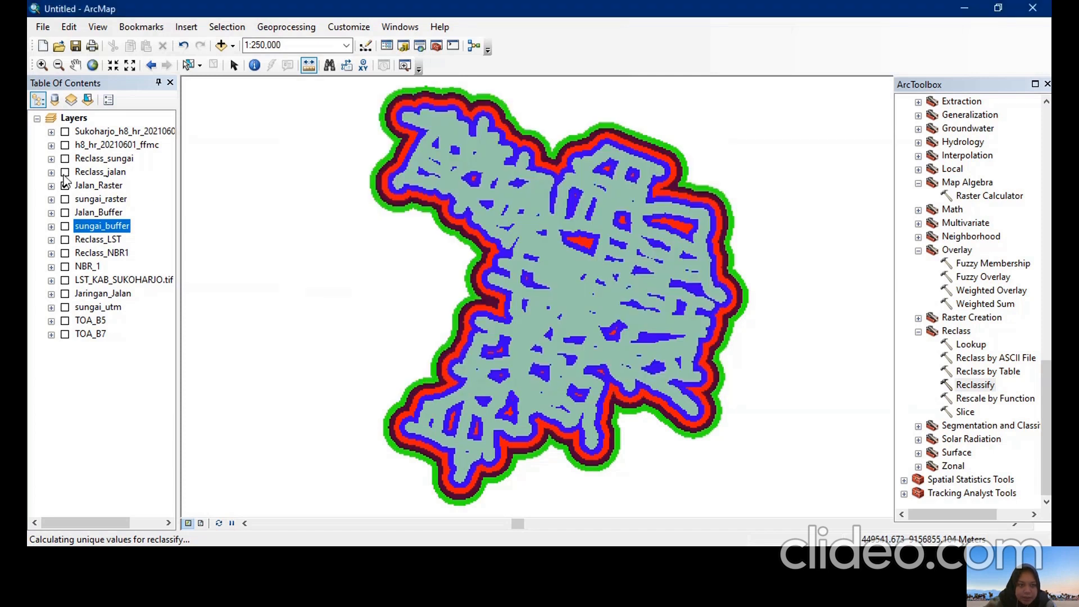
{"action": "left_click", "coordinate": [66, 158]}
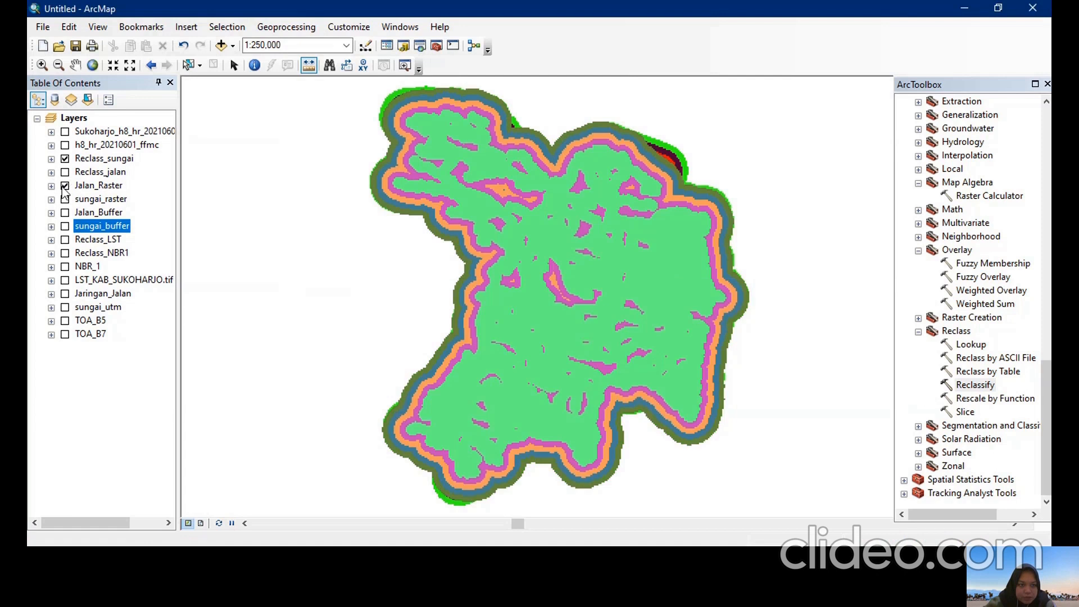
{"action": "left_click", "coordinate": [65, 185]}
{"action": "left_click", "coordinate": [51, 158]}
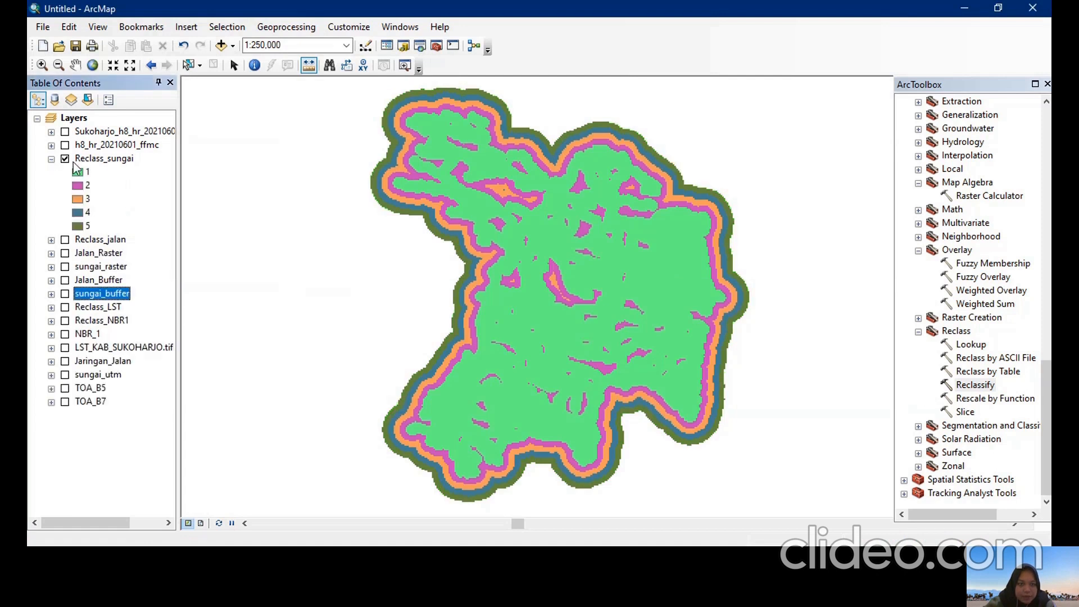
{"action": "left_click", "coordinate": [51, 159]}
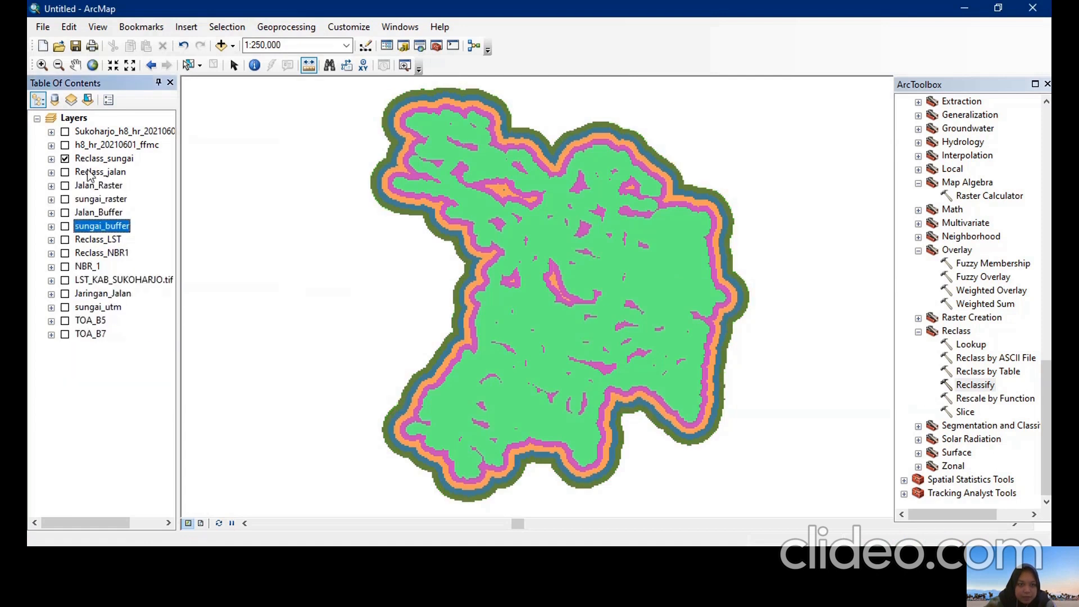
Set up Reclassify with Jalan_Raster as the input raster and reverse the new class values.
{"action": "left_click", "coordinate": [986, 387]}
{"action": "double_click", "coordinate": [986, 387]}
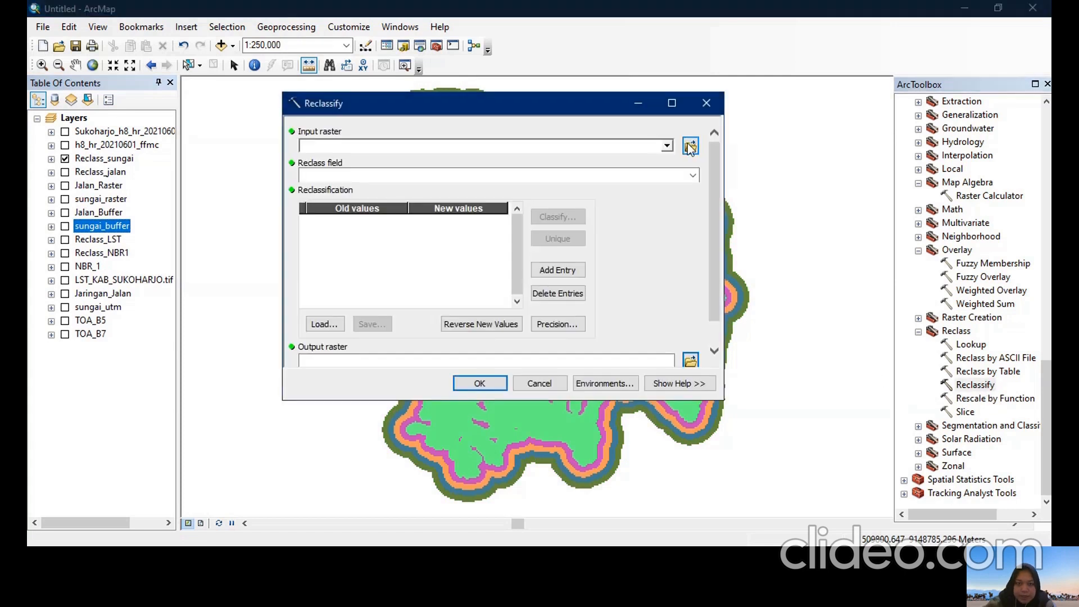
{"action": "left_click", "coordinate": [667, 147]}
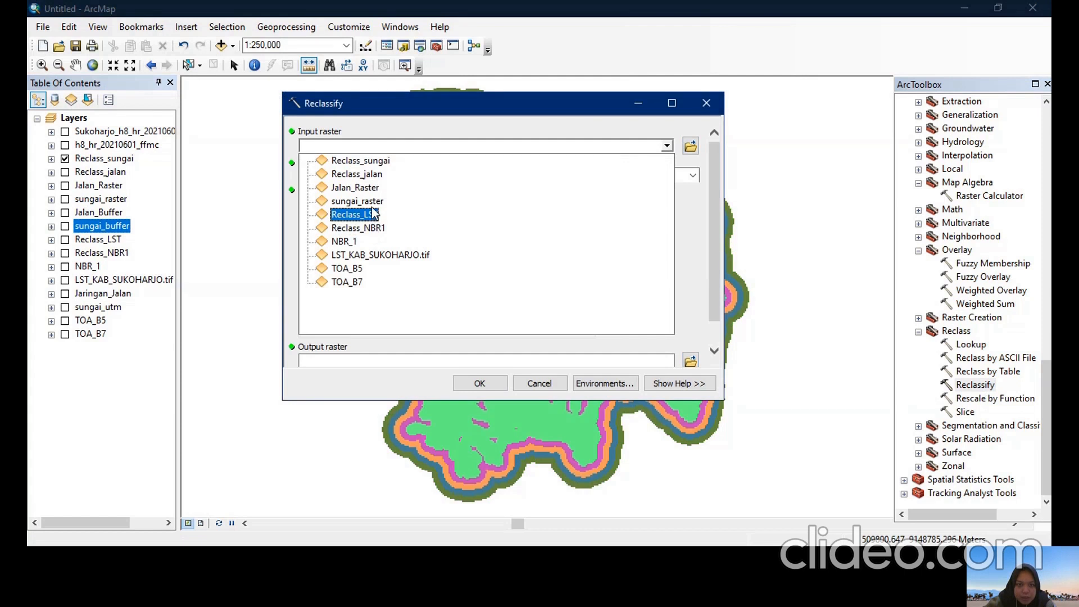
{"action": "left_click", "coordinate": [373, 188]}
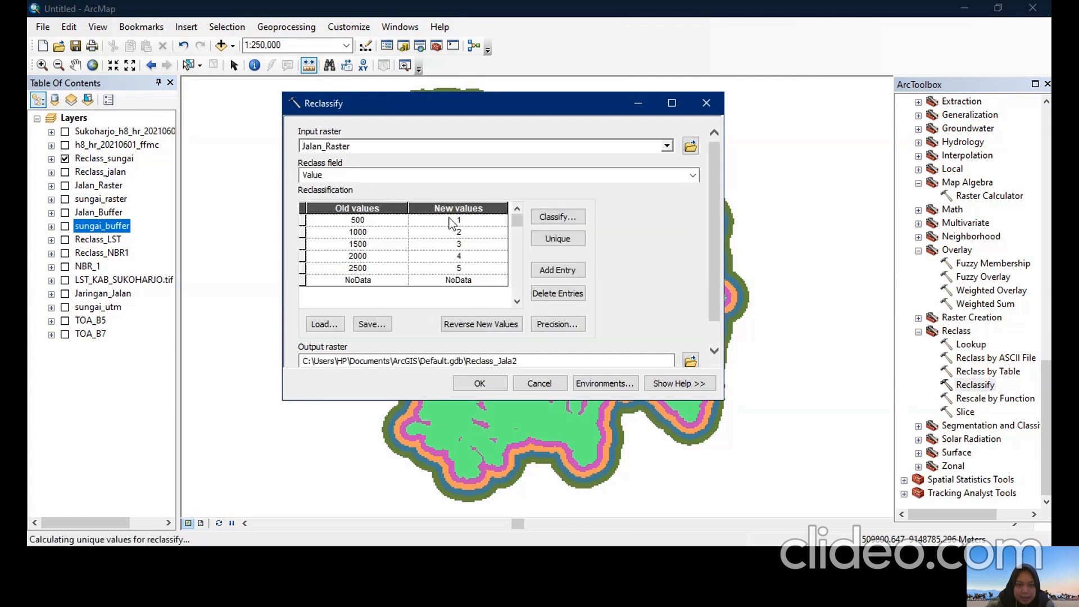
{"action": "left_click", "coordinate": [484, 326]}
Cancel the road reclassification and display the existing Reclass_jalan layer in place of Reclass_sungai.
{"action": "left_click", "coordinate": [531, 385]}
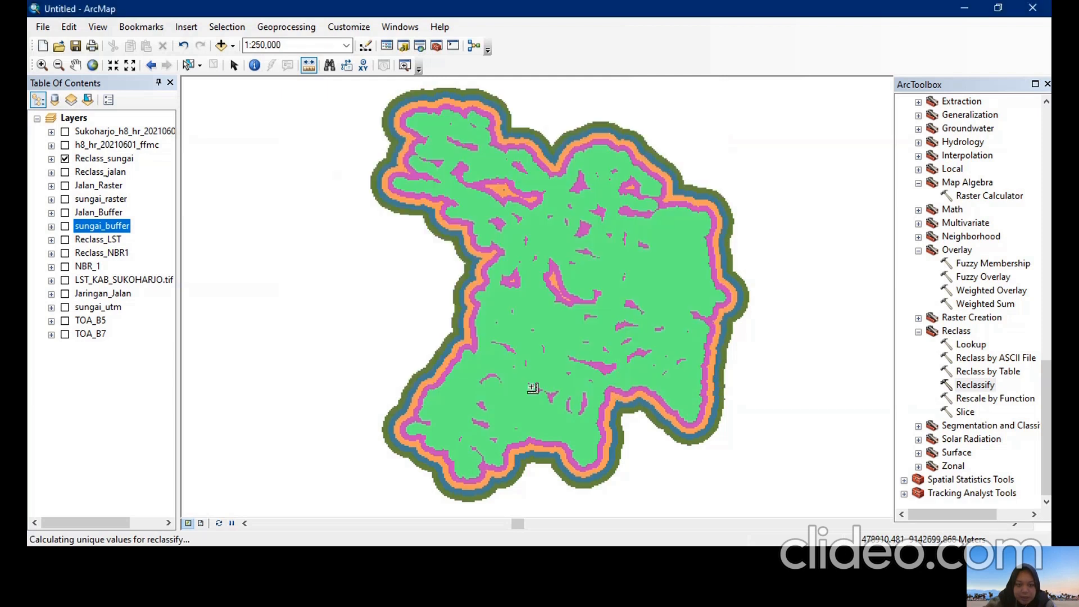
{"action": "left_click", "coordinate": [65, 172]}
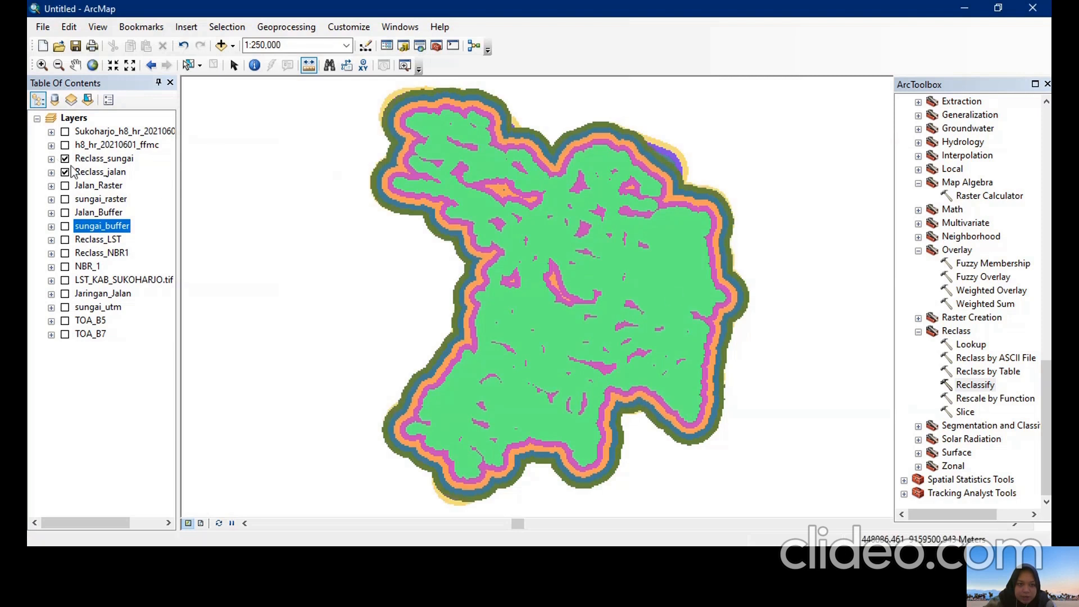
{"action": "left_click", "coordinate": [65, 159]}
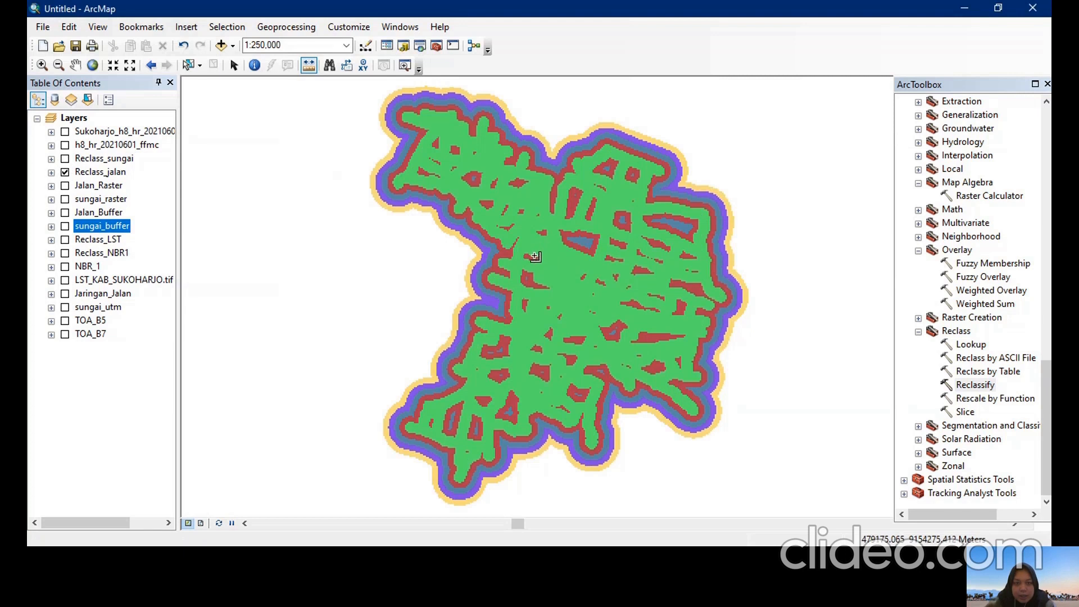
Switch to the SIPANDORA website and open SIMBA's Potensi Tingkat Kemudahan Penyulutan Api map within Sistem Peringkat Bahaya Kebakaran.
{"action": "left_click", "coordinate": [75, 65]}
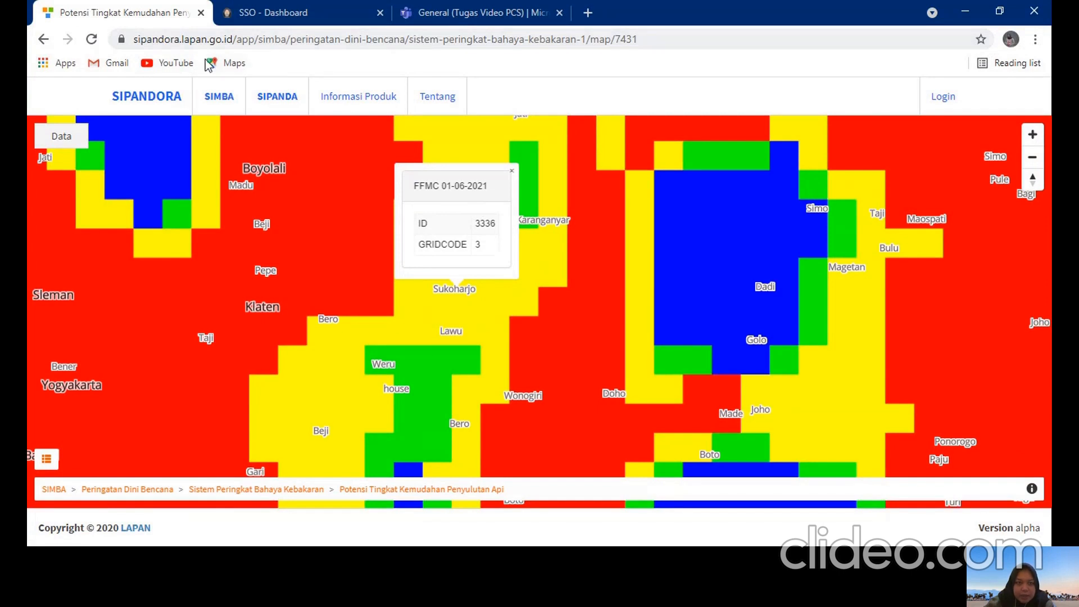
{"action": "left_click", "coordinate": [232, 96]}
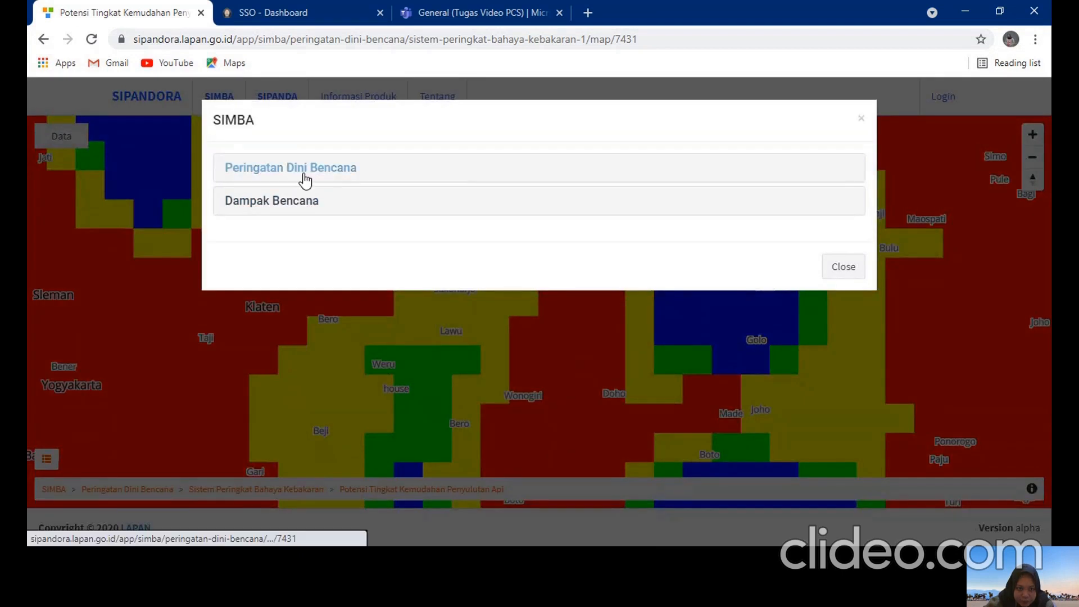
{"action": "left_click", "coordinate": [306, 180]}
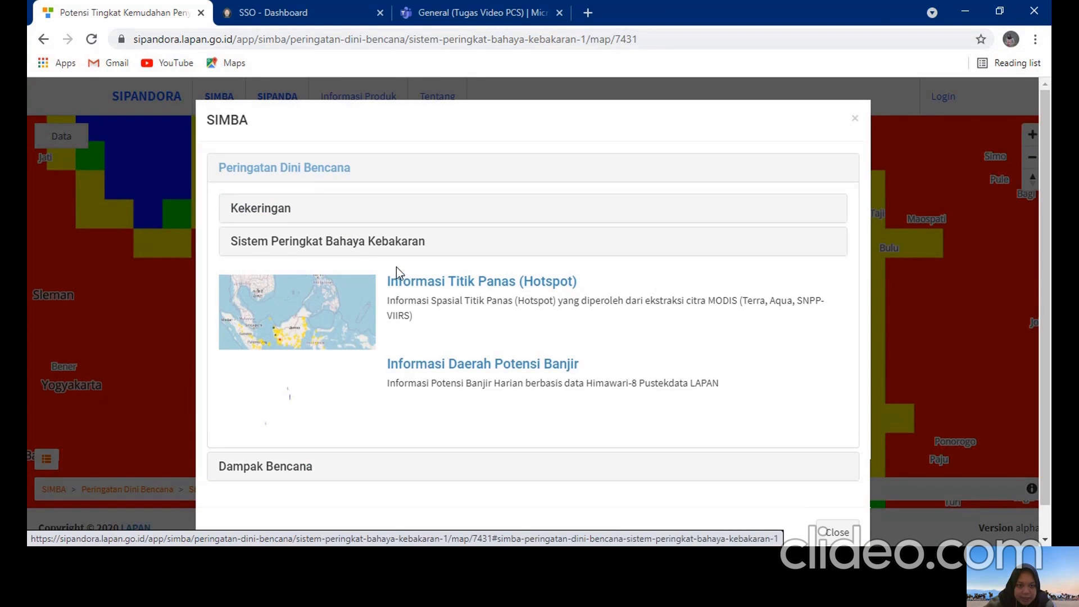
{"action": "left_click", "coordinate": [407, 250]}
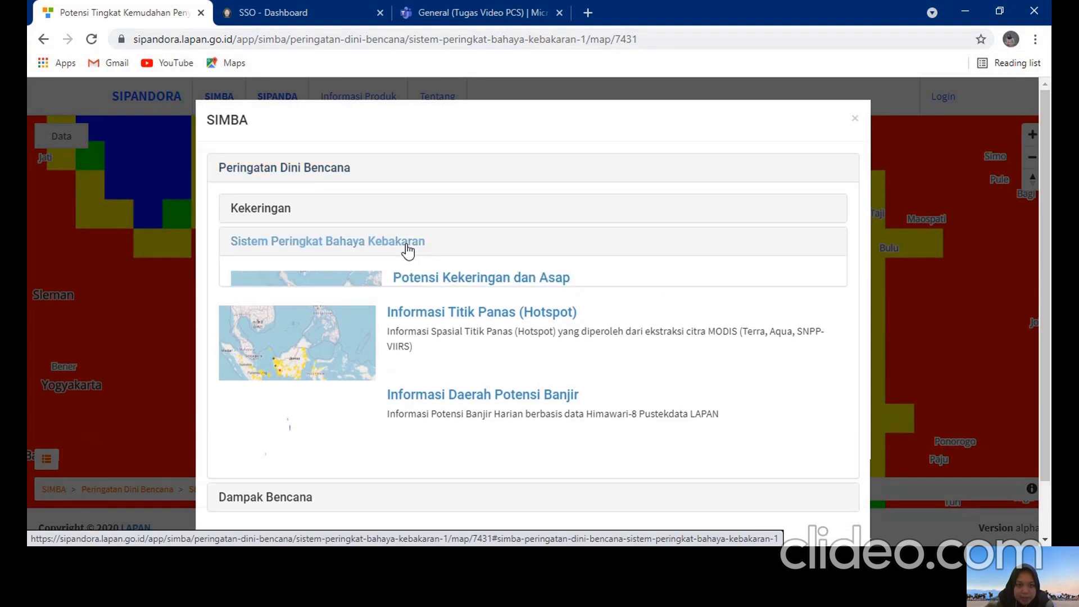
{"action": "scroll", "coordinate": [474, 385], "scroll_direction": "down", "scroll_amount": 3}
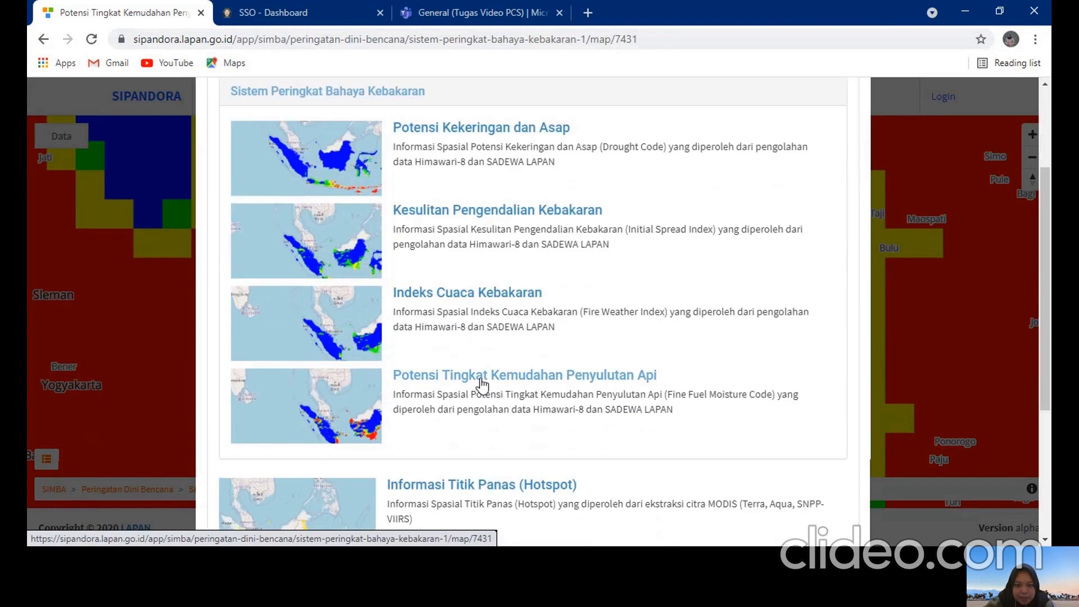
{"action": "left_click", "coordinate": [482, 385]}
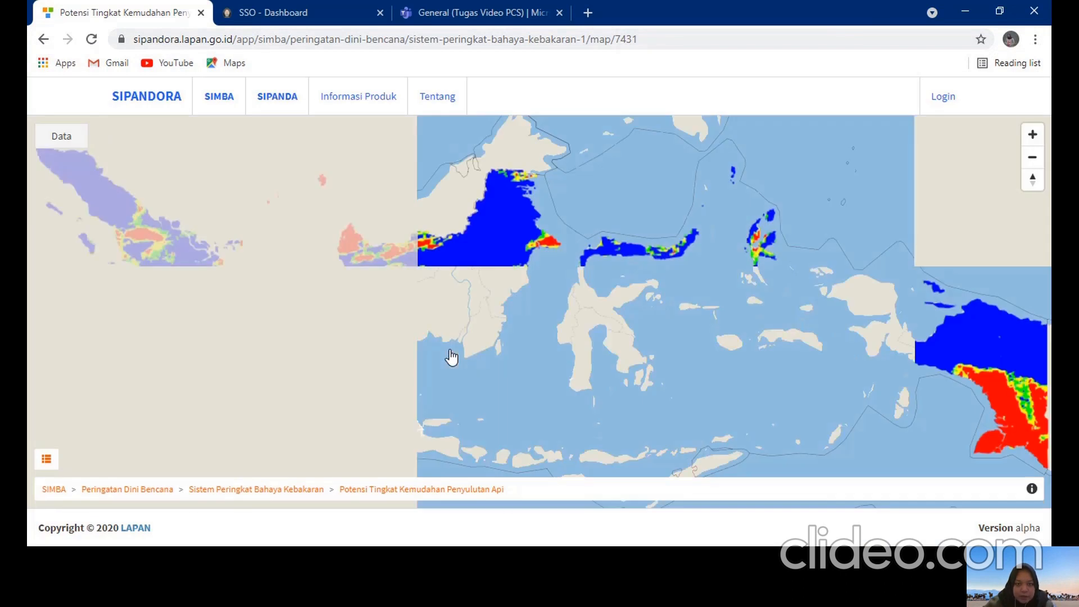
Locate Sukoharjo on the fire ignition potential map and inspect the FFMC attributes of its grid cell.
{"action": "left_click_drag", "start_coordinate": [465, 399], "coordinate": [512, 283]}
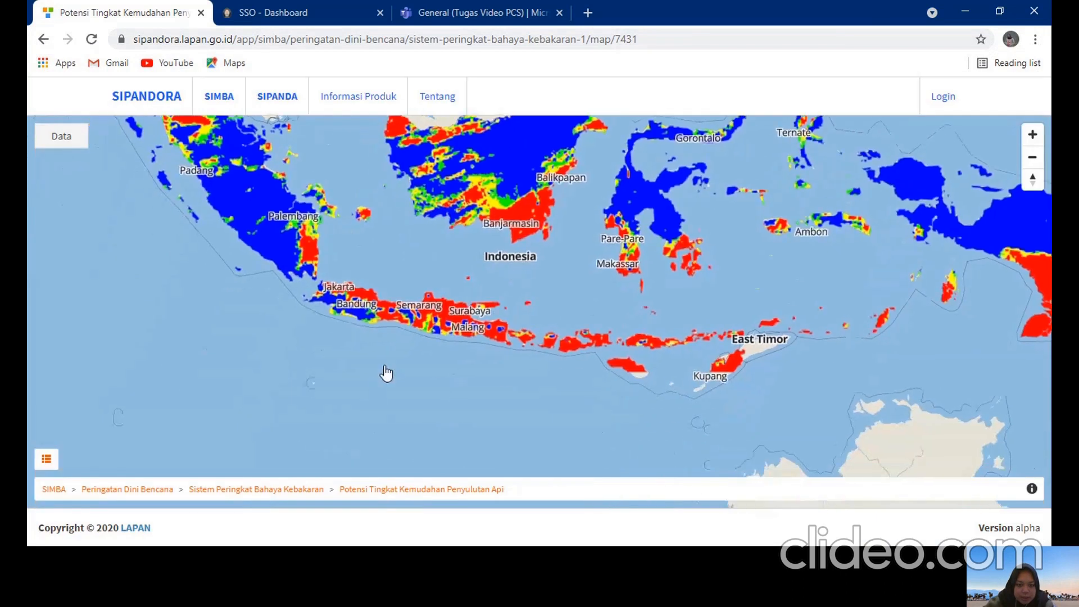
{"action": "scroll", "coordinate": [386, 372], "scroll_direction": "up", "scroll_amount": 3}
{"action": "scroll", "coordinate": [386, 371], "scroll_direction": "up", "scroll_amount": 2}
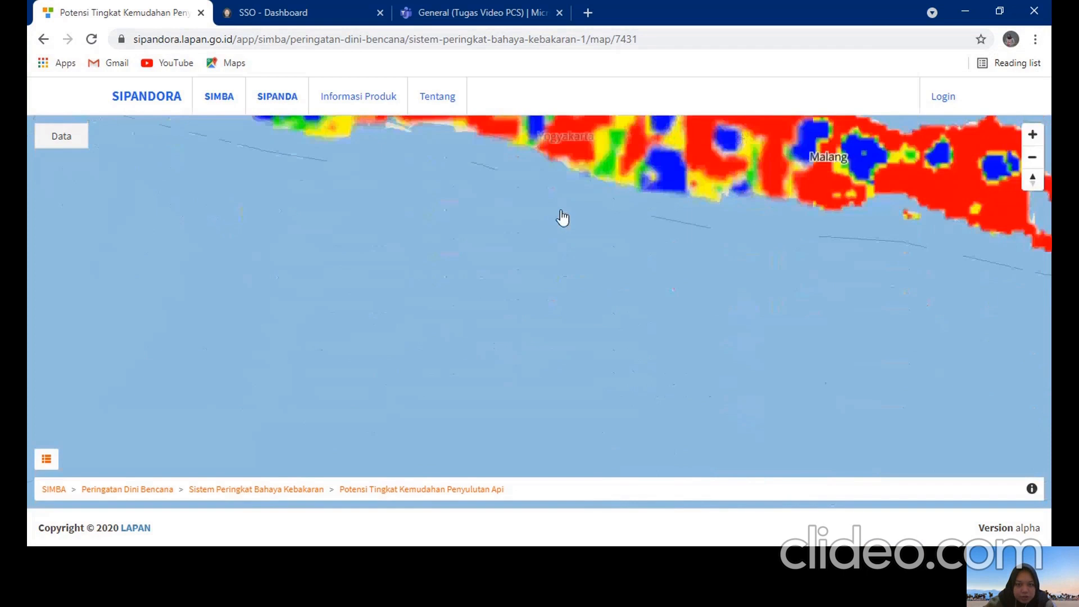
{"action": "left_click_drag", "start_coordinate": [561, 216], "coordinate": [436, 388]}
{"action": "scroll", "coordinate": [496, 361], "scroll_direction": "up", "scroll_amount": 1}
{"action": "scroll", "coordinate": [496, 360], "scroll_direction": "up", "scroll_amount": 3}
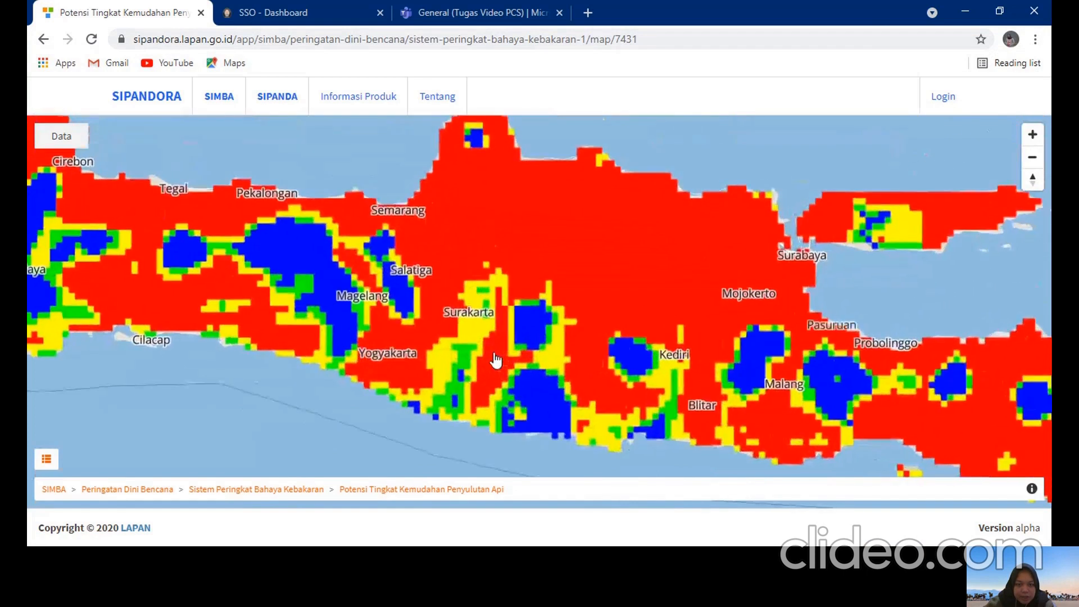
{"action": "left_click_drag", "start_coordinate": [401, 309], "coordinate": [554, 330]}
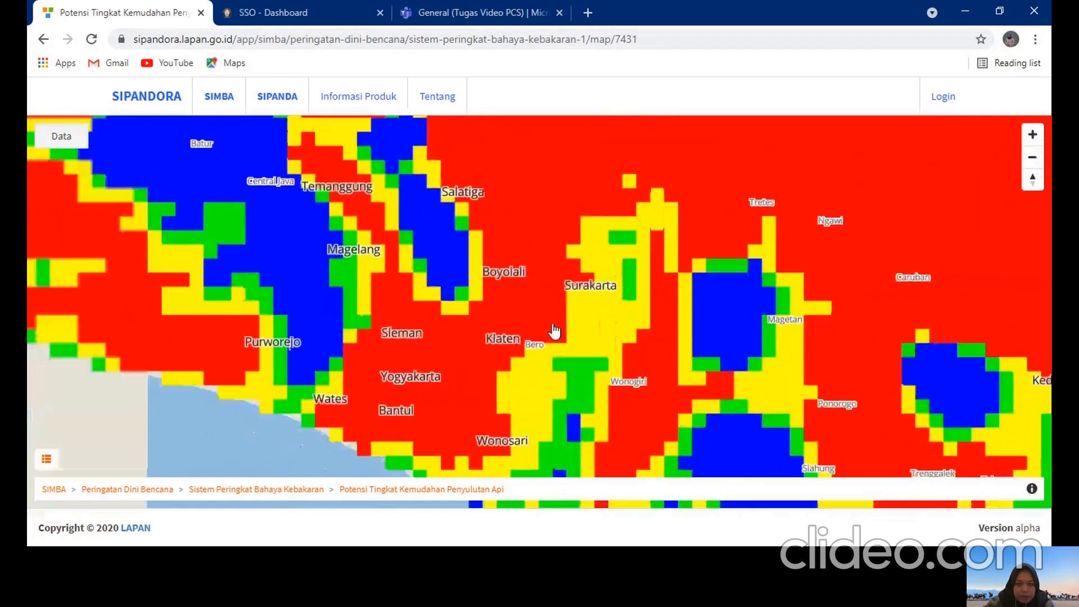
{"action": "scroll", "coordinate": [554, 330], "scroll_direction": "up", "scroll_amount": 1}
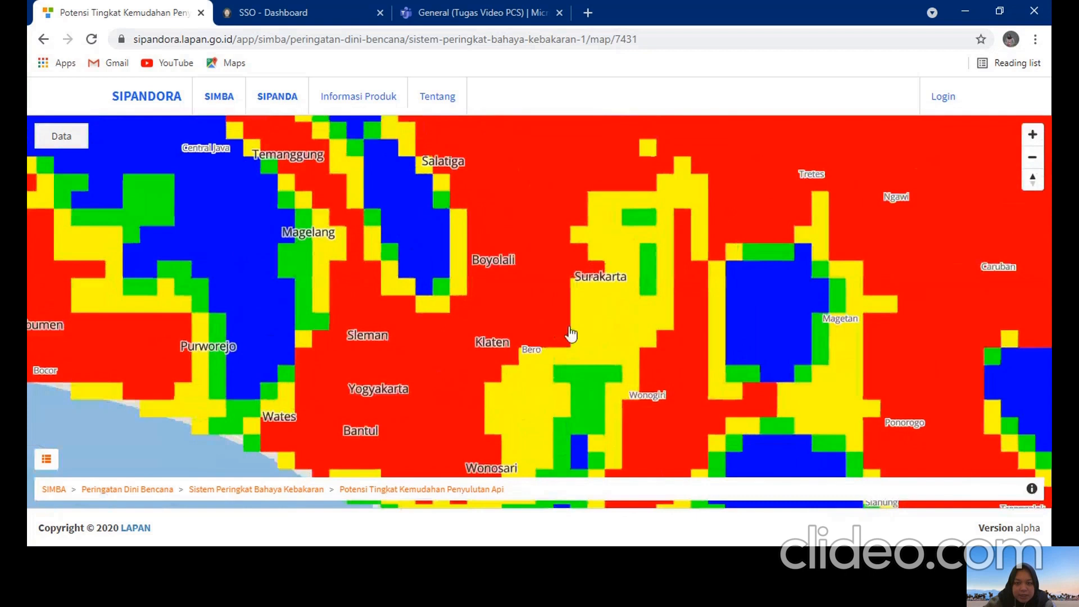
{"action": "scroll", "coordinate": [634, 335], "scroll_direction": "up", "scroll_amount": 1}
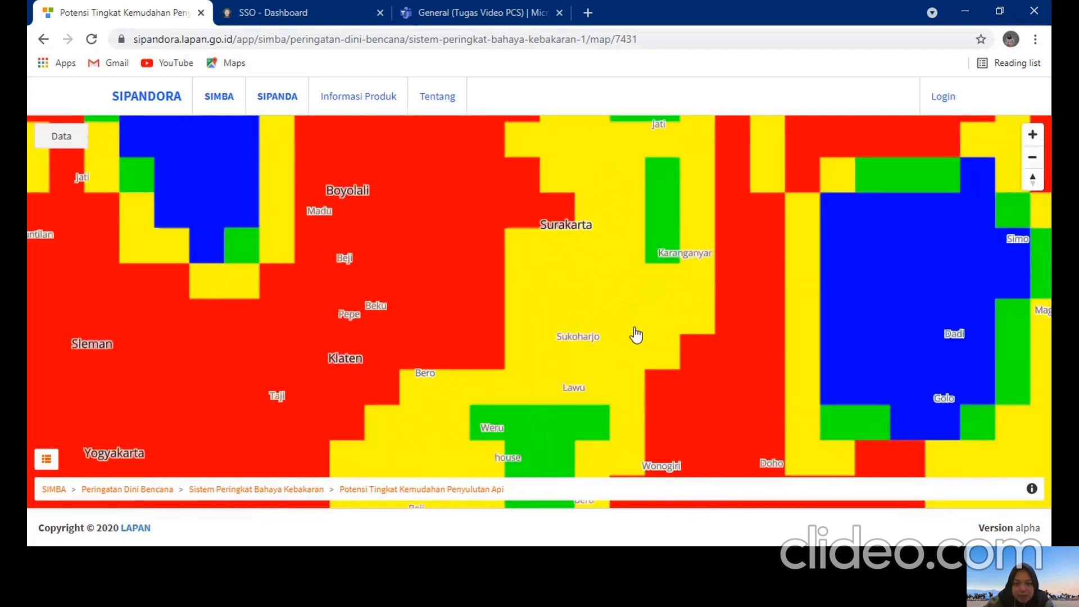
{"action": "scroll", "coordinate": [632, 333], "scroll_direction": "up", "scroll_amount": 1}
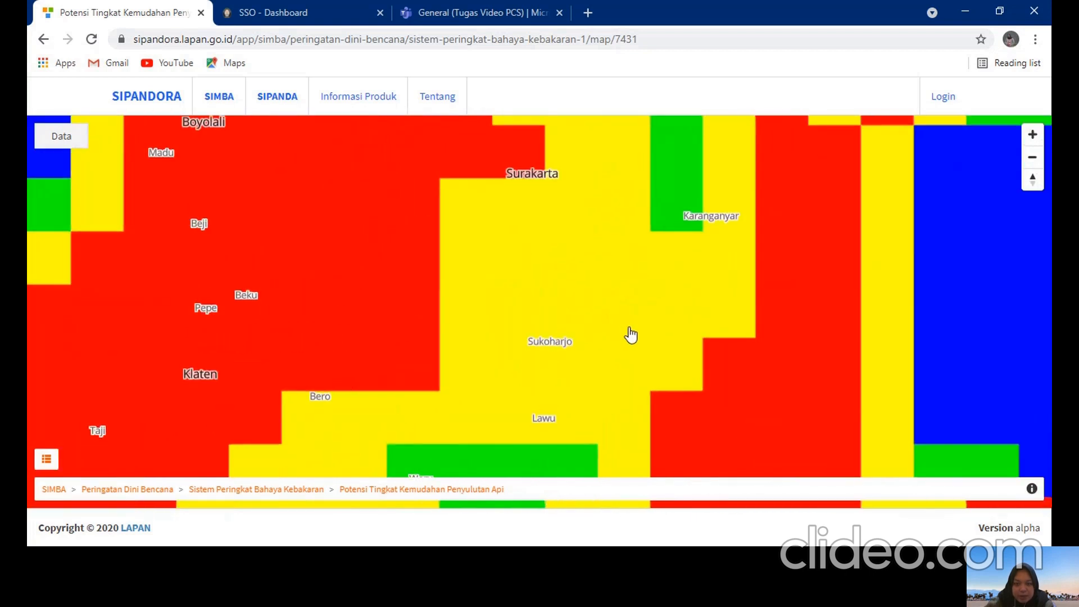
{"action": "left_click", "coordinate": [545, 348]}
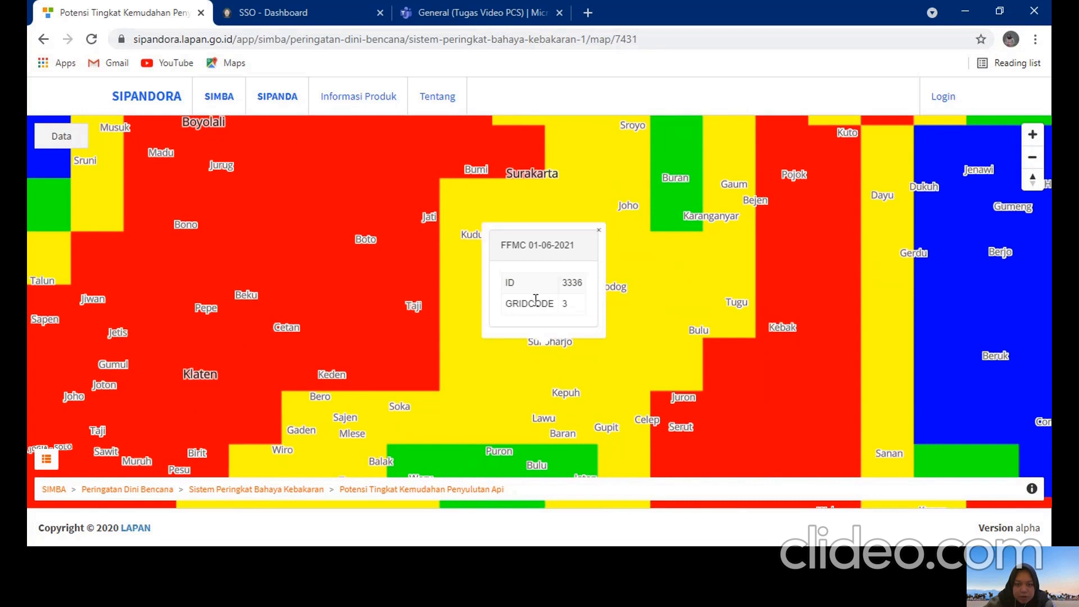
Choose the FFMC 01-06-2021 dataset from the map's list of available data.
{"action": "left_click", "coordinate": [63, 135]}
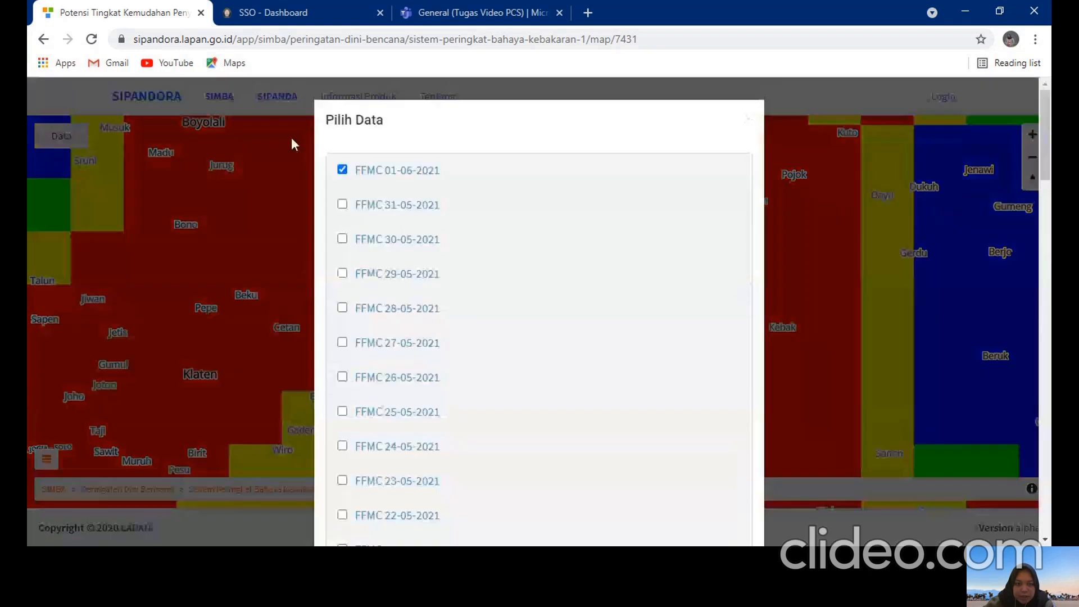
{"action": "left_click", "coordinate": [407, 170]}
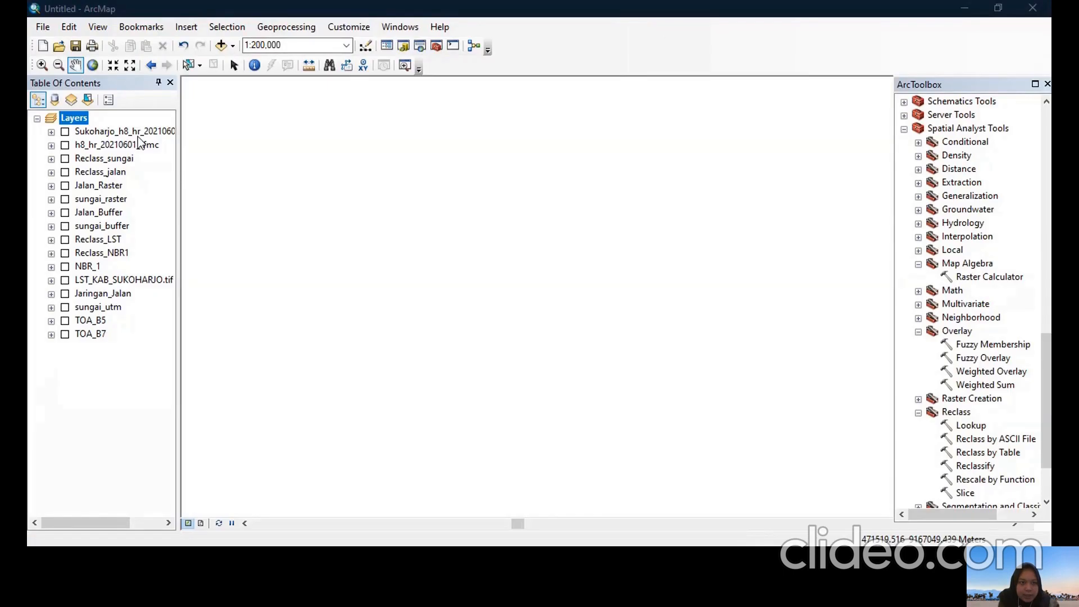
Switch to ArcMap and add h8_hr_20210601_ffmc.shp from the C:\BAHAN folder to the map.
{"action": "left_click", "coordinate": [232, 46]}
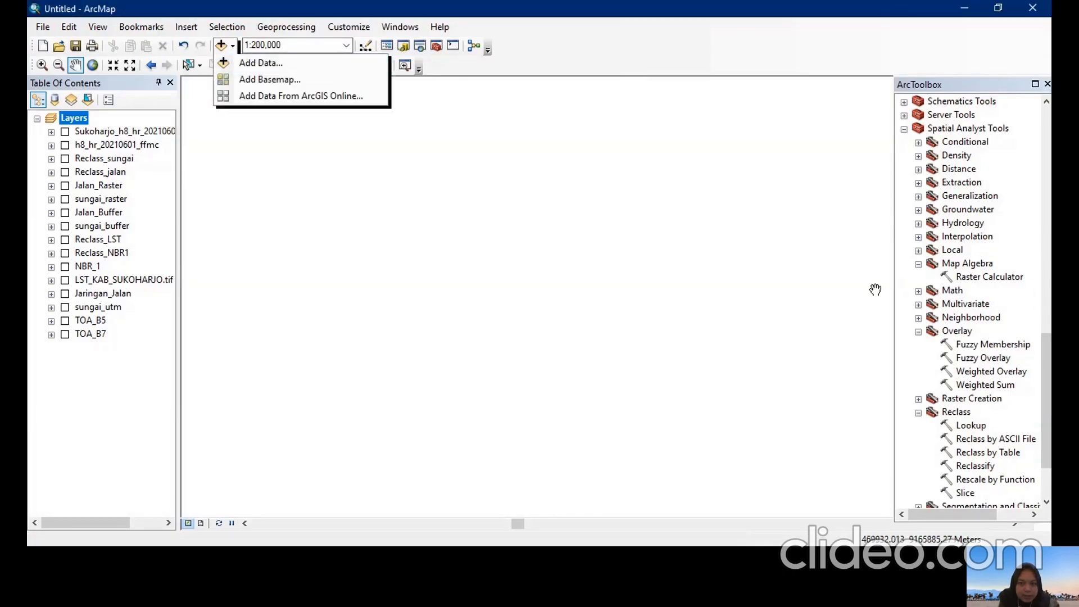
{"action": "left_click", "coordinate": [691, 219]}
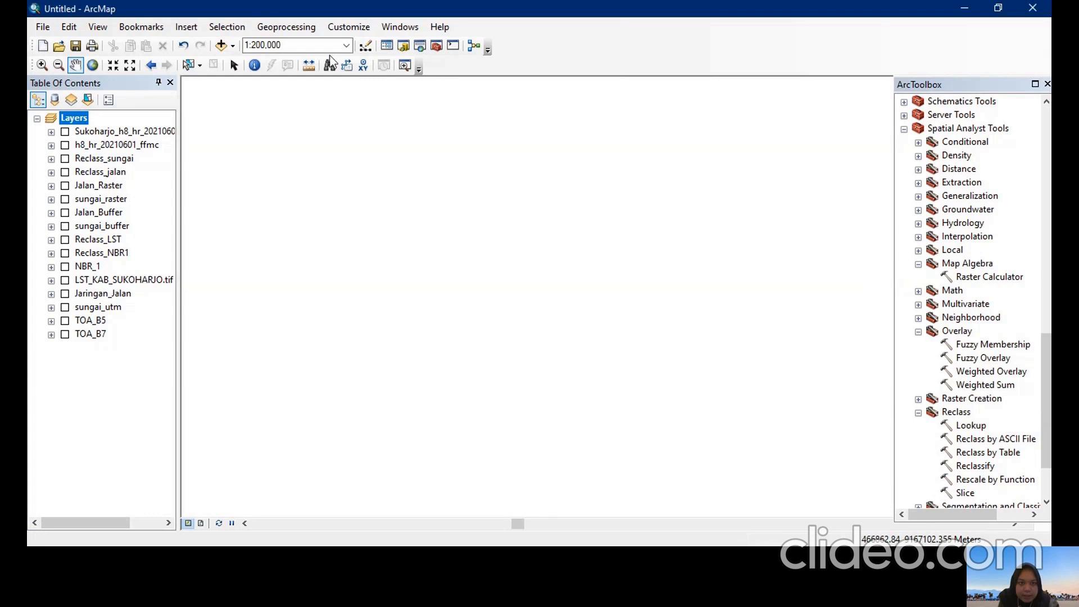
{"action": "left_click", "coordinate": [347, 44]}
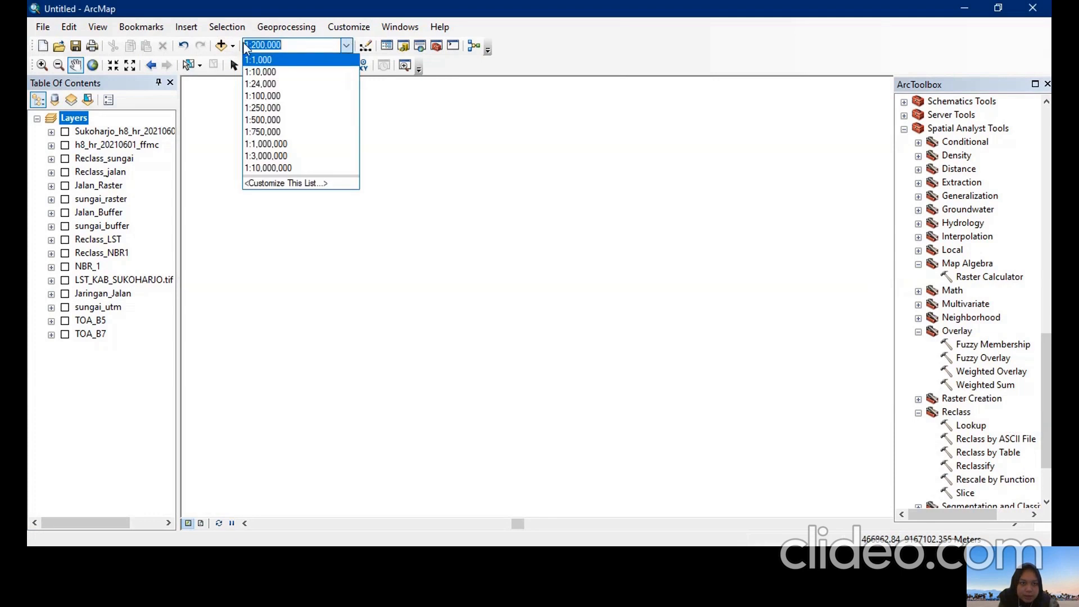
{"action": "left_click", "coordinate": [234, 46]}
{"action": "left_click", "coordinate": [232, 46]}
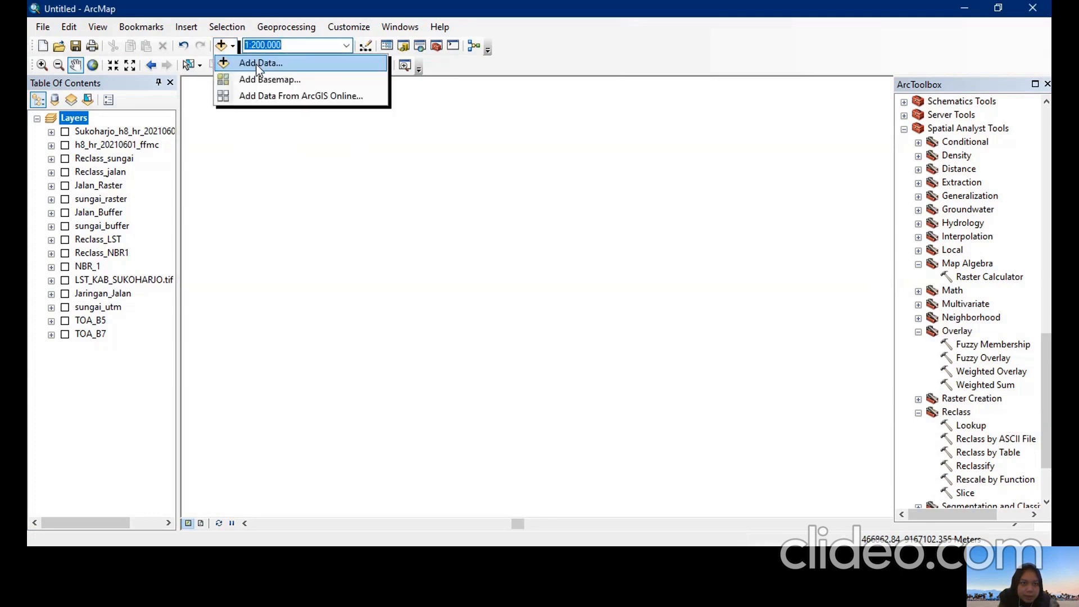
{"action": "left_click", "coordinate": [257, 65]}
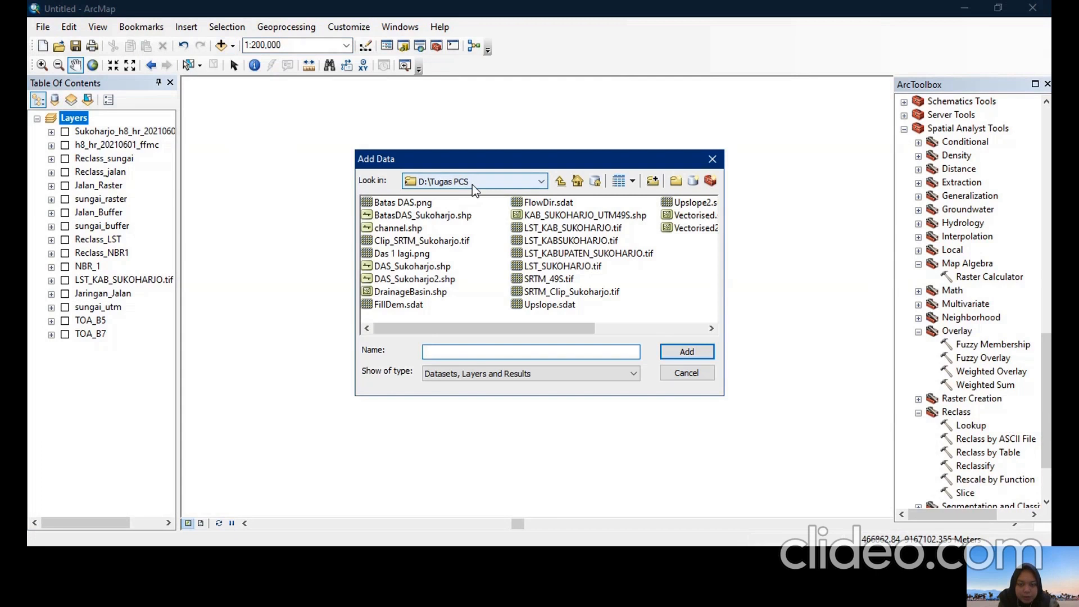
{"action": "left_click", "coordinate": [472, 184]}
{"action": "scroll", "coordinate": [480, 225], "scroll_direction": "up", "scroll_amount": 3}
{"action": "left_click", "coordinate": [481, 222]}
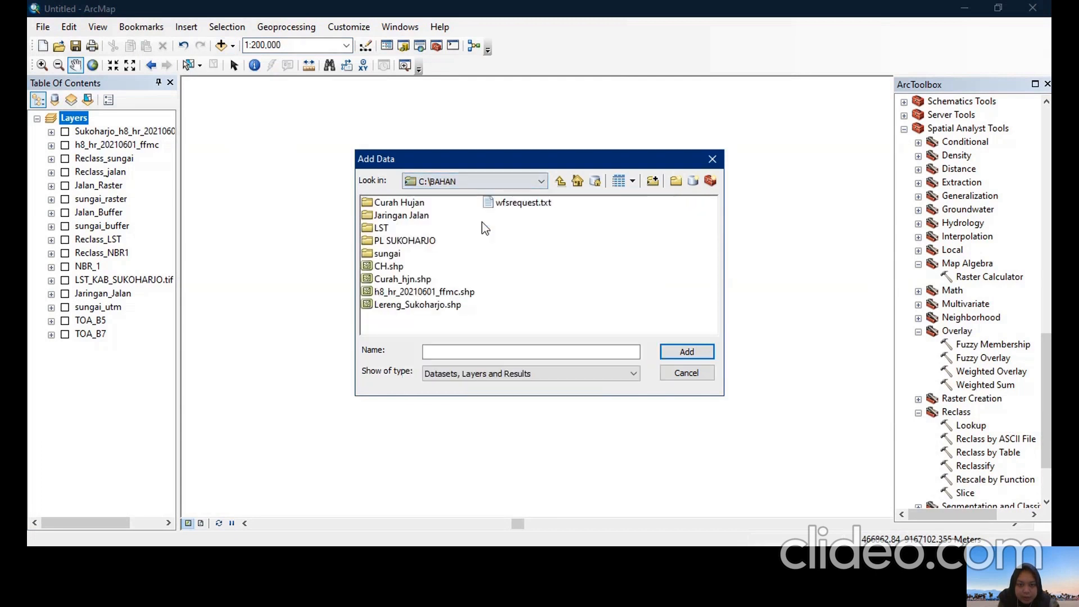
{"action": "left_click", "coordinate": [445, 291]}
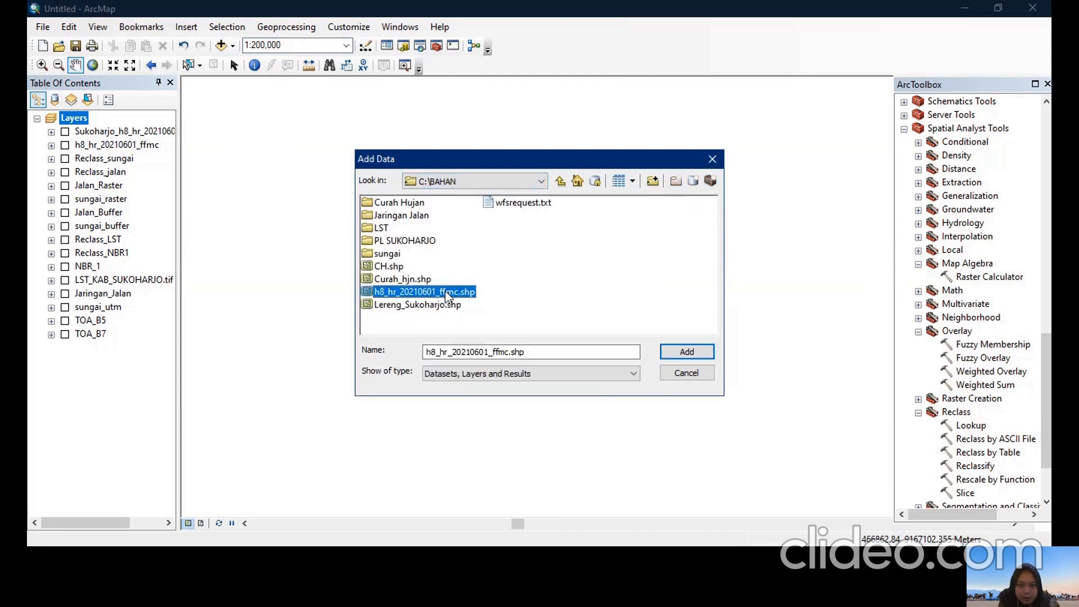
{"action": "left_click", "coordinate": [683, 353]}
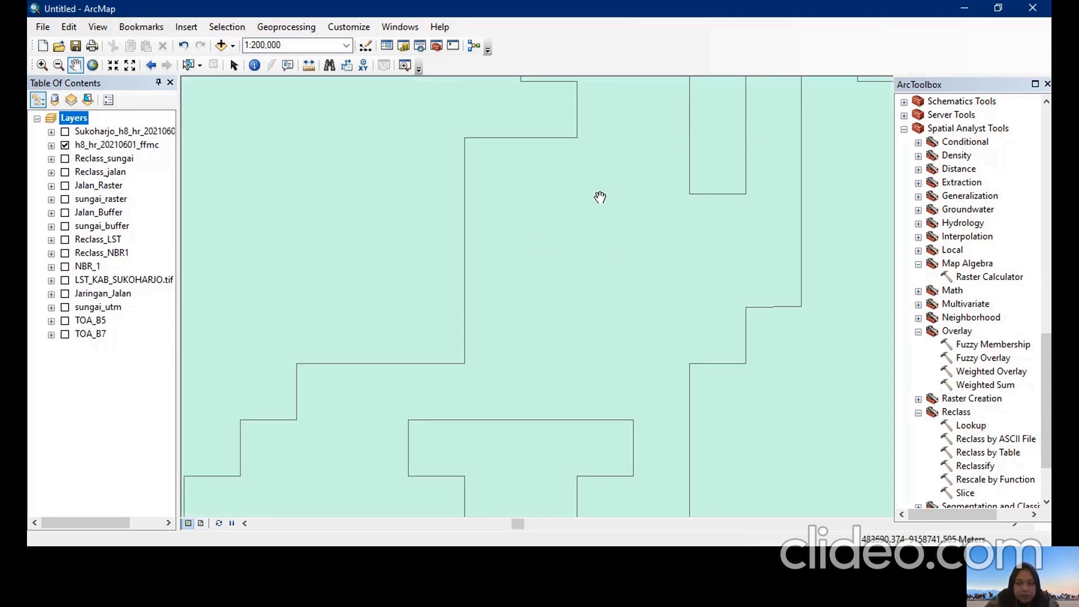
Set up Clip on h8_hr_20210601_ffmc with KAB_SUKOHARJO_UTM49S.shp from D:\Tugas PCS as clip features and Sukoharjo as the output name.
{"action": "left_click", "coordinate": [257, 28]}
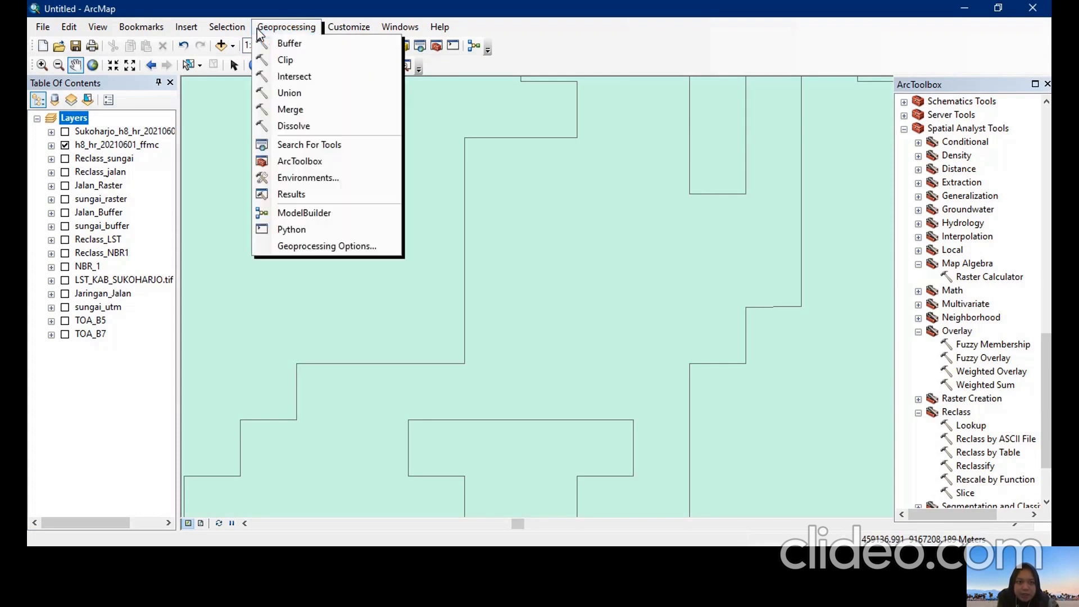
{"action": "left_click", "coordinate": [284, 59]}
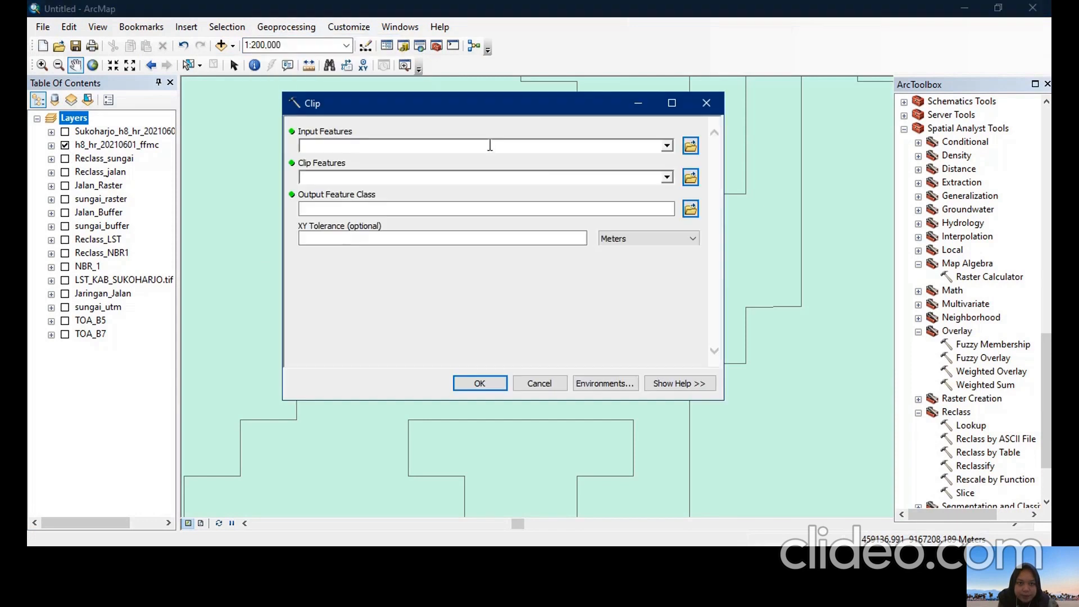
{"action": "left_click", "coordinate": [672, 150]}
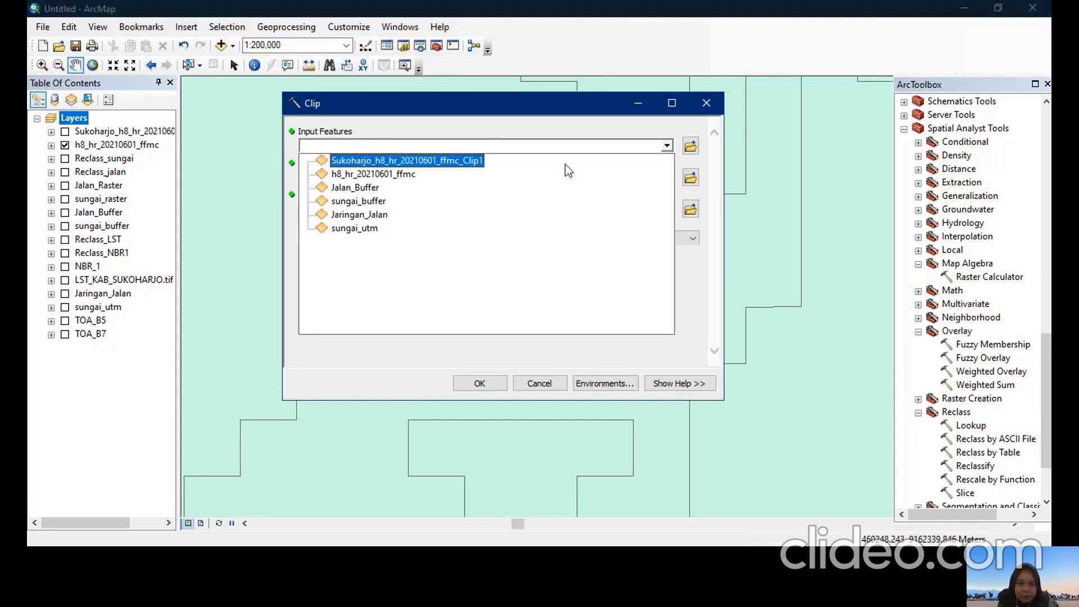
{"action": "left_click", "coordinate": [414, 175]}
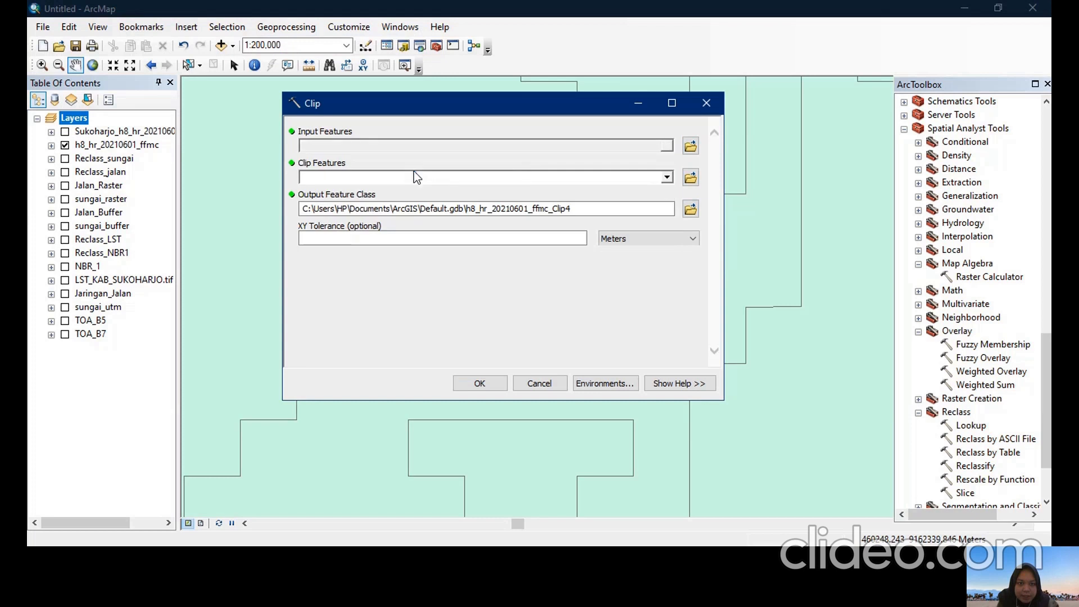
{"action": "left_click", "coordinate": [690, 180]}
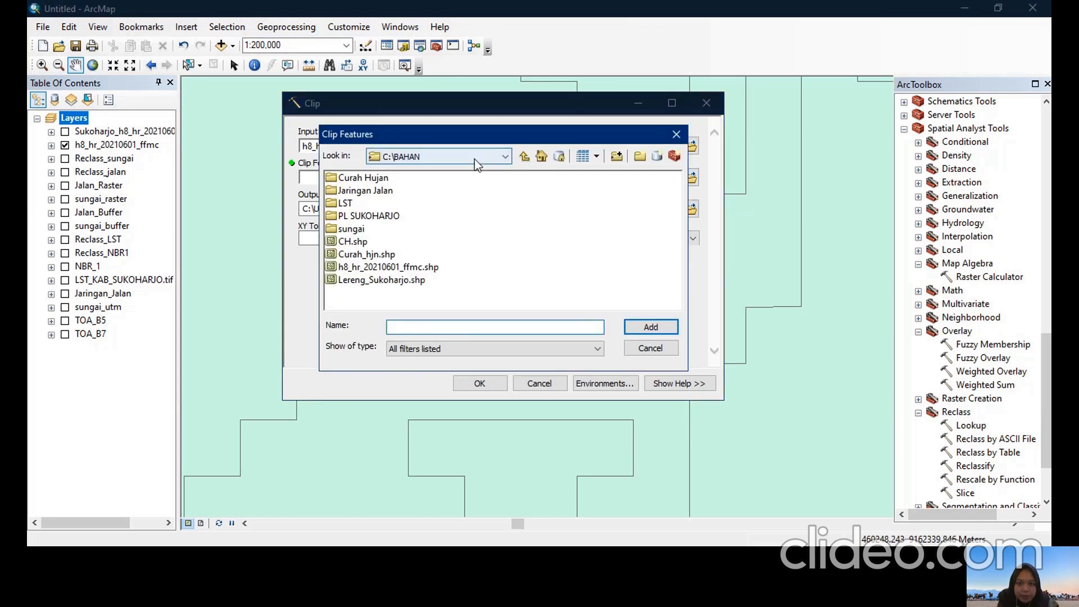
{"action": "left_click", "coordinate": [474, 158]}
{"action": "left_click", "coordinate": [468, 303]}
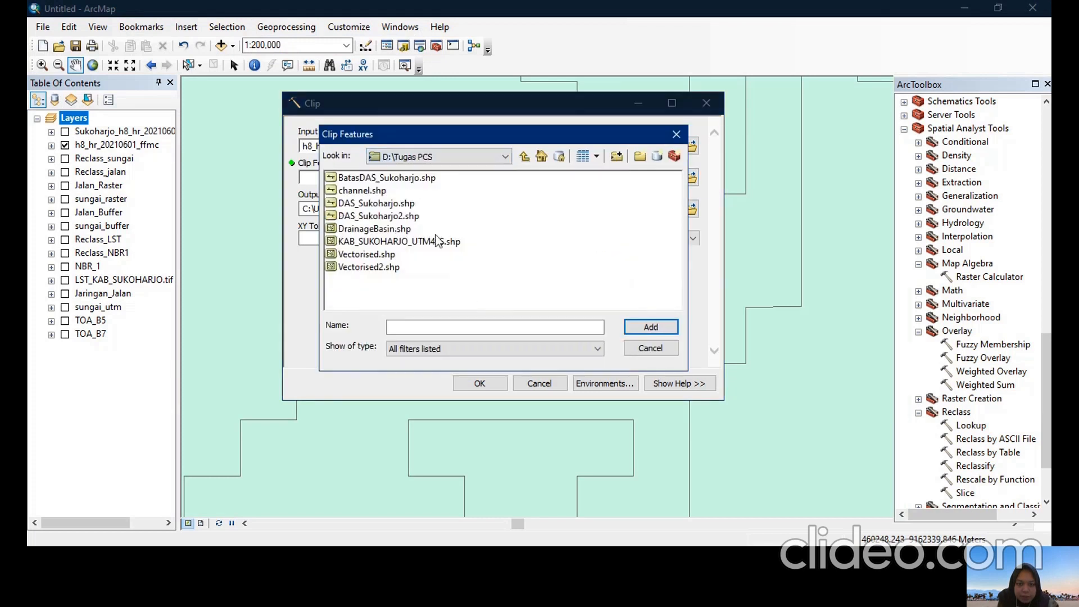
{"action": "left_click", "coordinate": [404, 241]}
{"action": "left_click", "coordinate": [649, 327]}
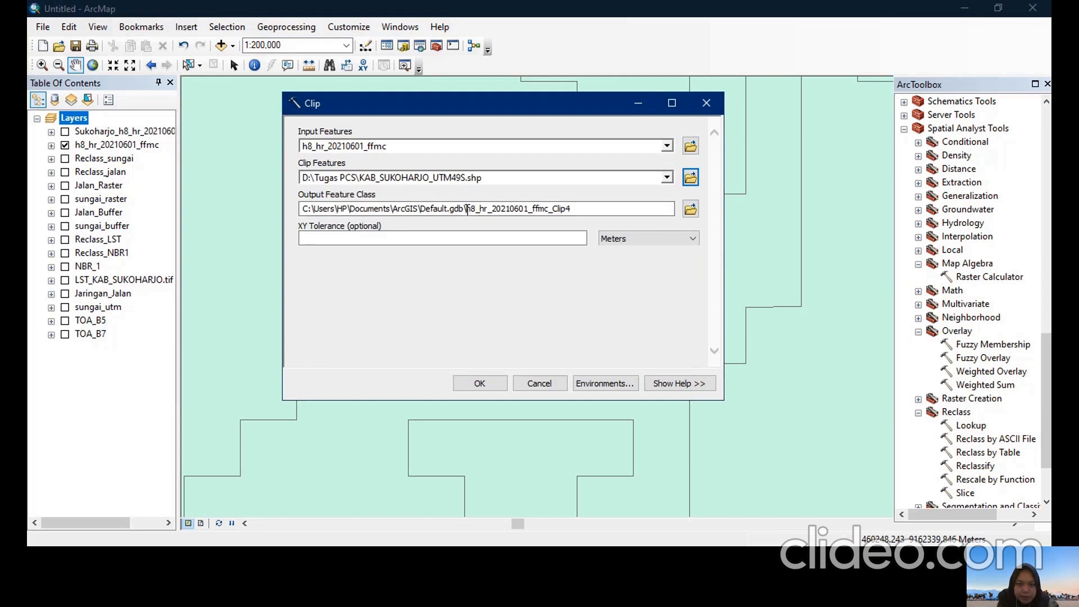
{"action": "left_click_drag", "start_coordinate": [467, 209], "coordinate": [573, 211]}
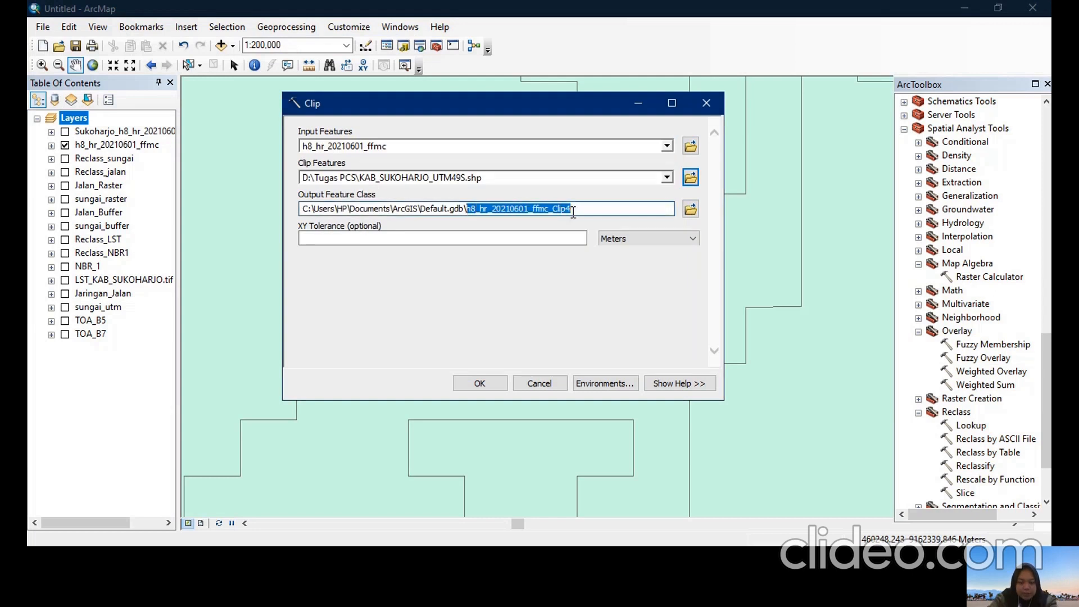
{"action": "type", "text": "Sukoharjo"}
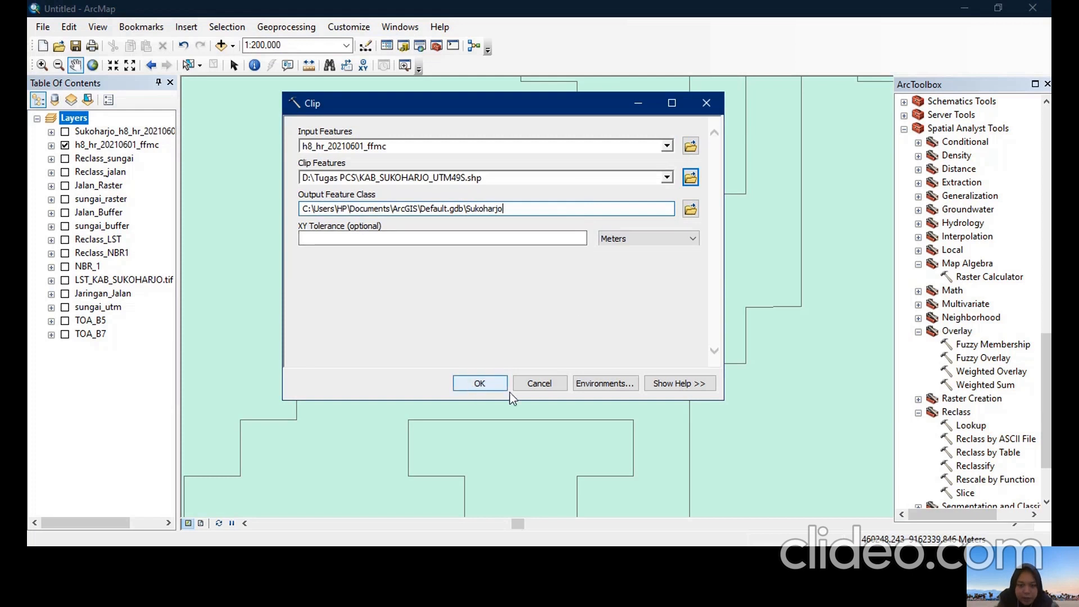
Cancel the Clip and display the existing Sukoharjo_h8_hr_20210601_ffmc_Clip1 layer in place of h8_hr_20210601_ffmc.
{"action": "left_click", "coordinate": [554, 385]}
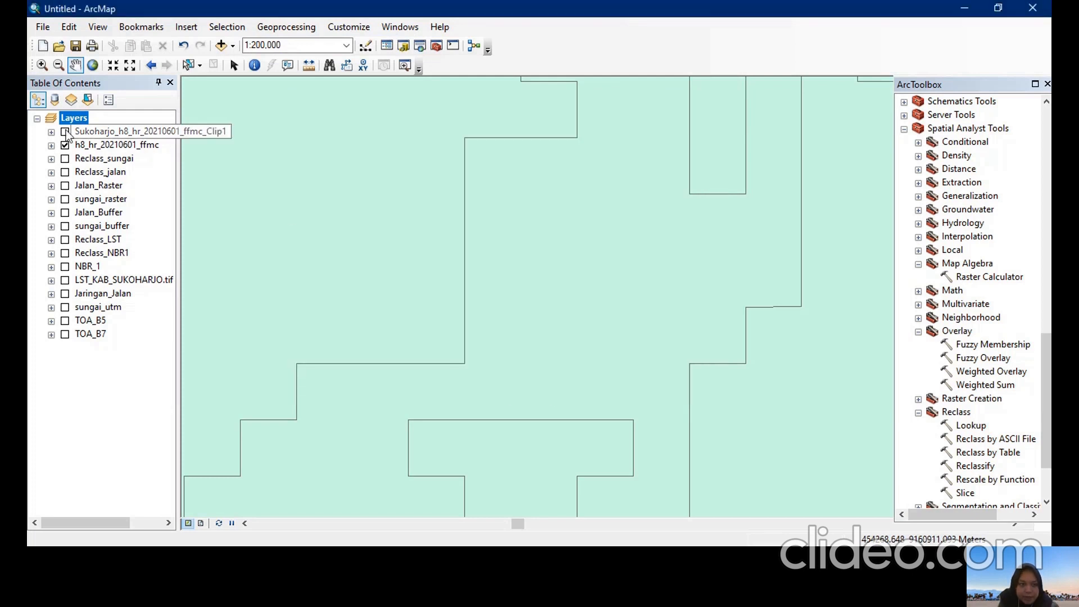
{"action": "left_click", "coordinate": [64, 132]}
{"action": "left_click", "coordinate": [65, 145]}
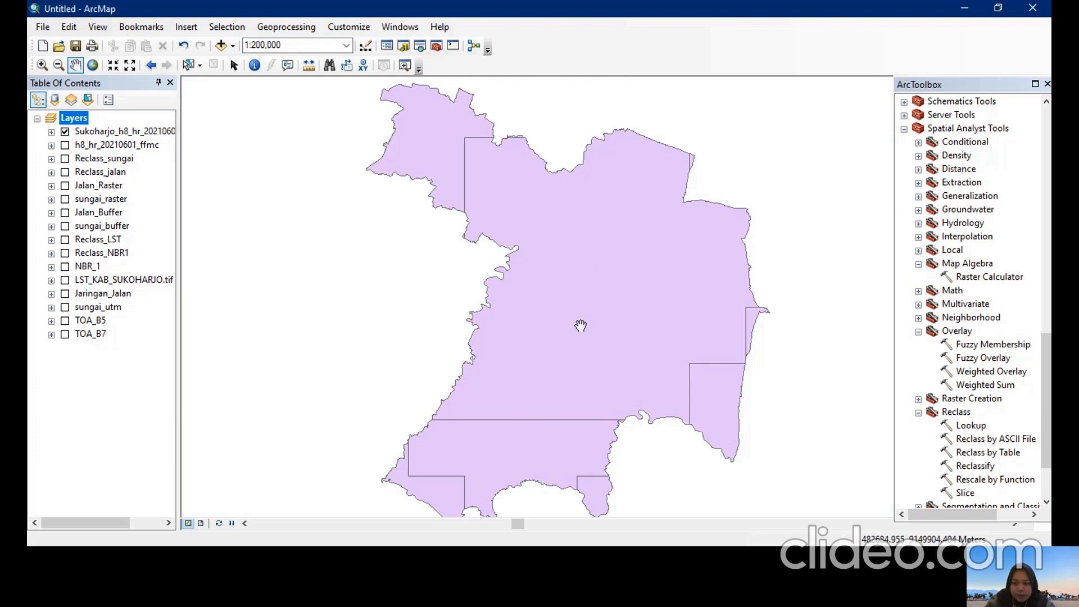
Set up Polygon to Raster with Sukoharjo_h8_hr_20210601_ffmc_Clip1 as the input features and GRIDCODE as the value field.
{"action": "scroll", "coordinate": [975, 350], "scroll_direction": "up", "scroll_amount": 9}
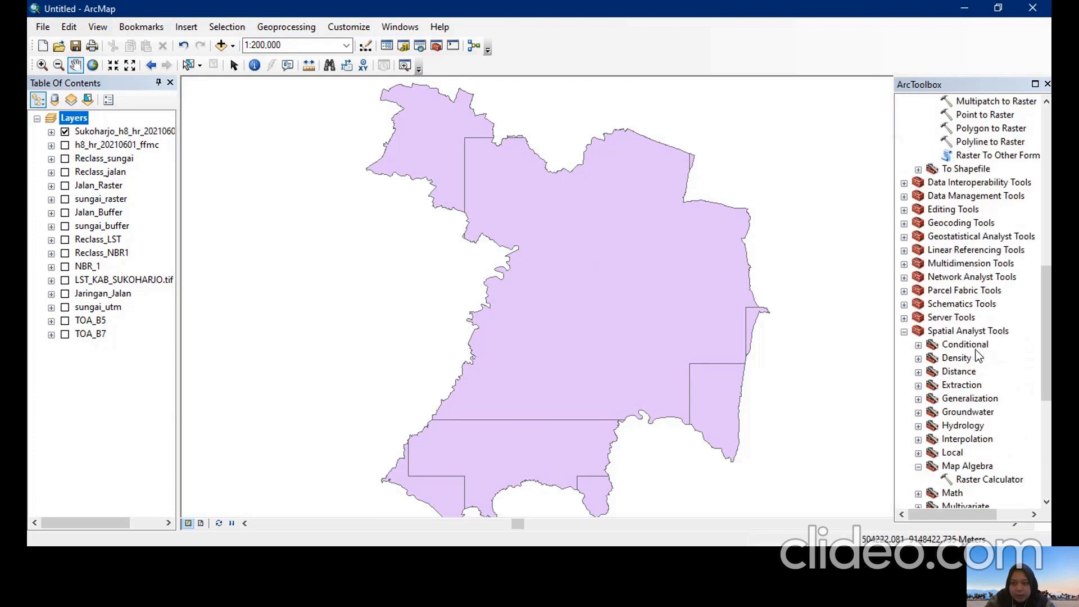
{"action": "scroll", "coordinate": [977, 215], "scroll_direction": "up", "scroll_amount": 3}
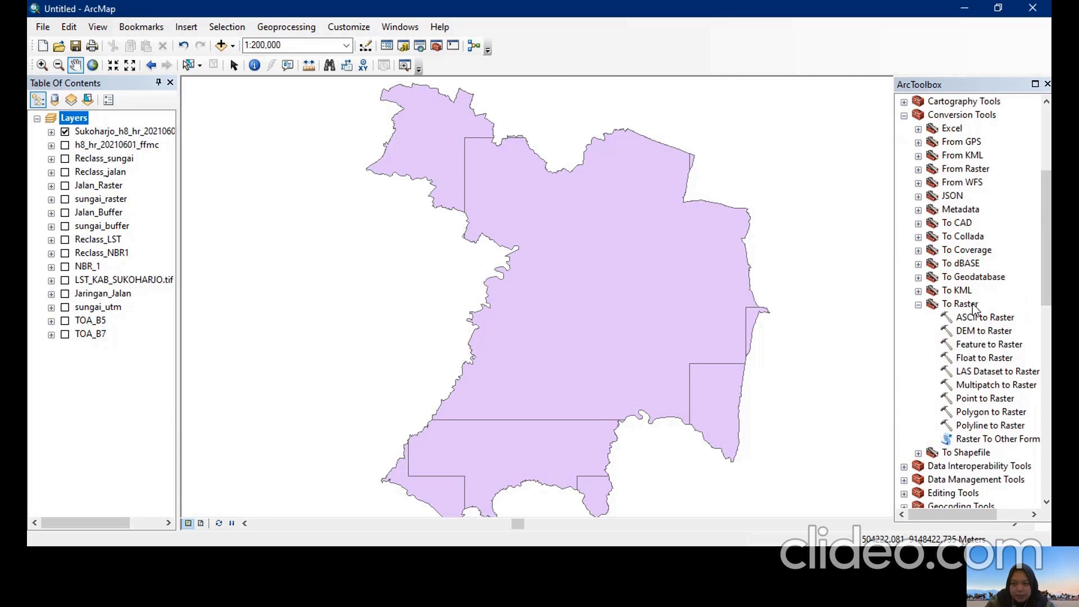
{"action": "double_click", "coordinate": [991, 412]}
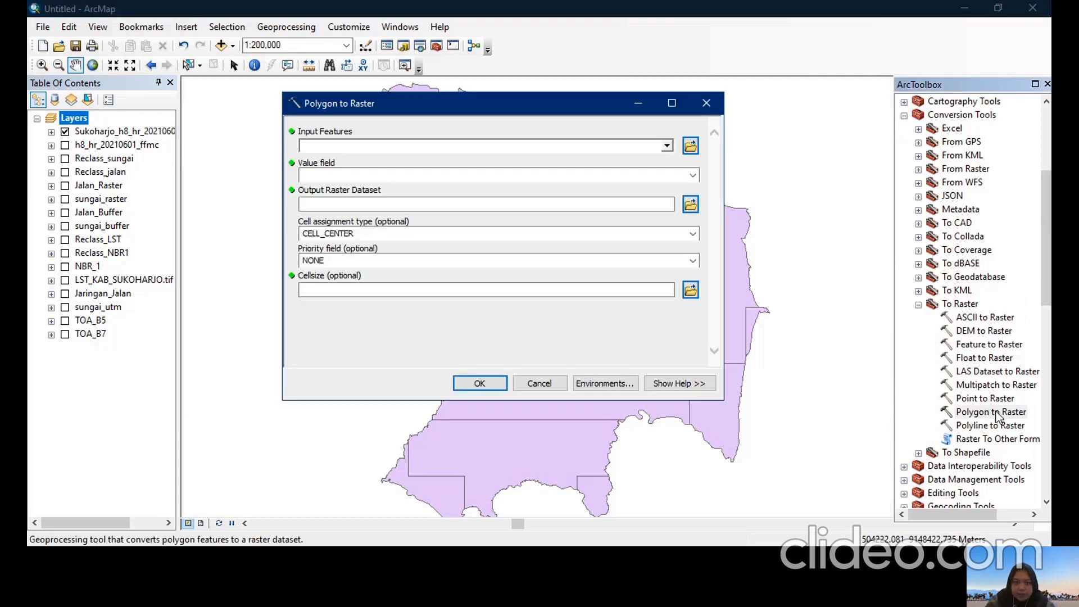
{"action": "left_click", "coordinate": [667, 147]}
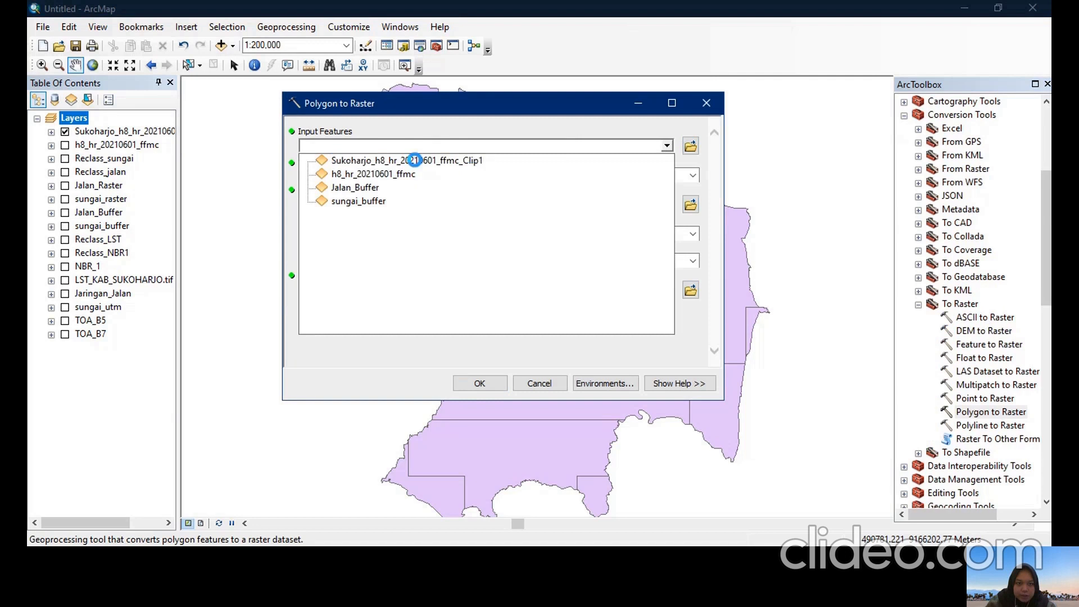
{"action": "left_click", "coordinate": [416, 160]}
{"action": "left_click", "coordinate": [688, 175]}
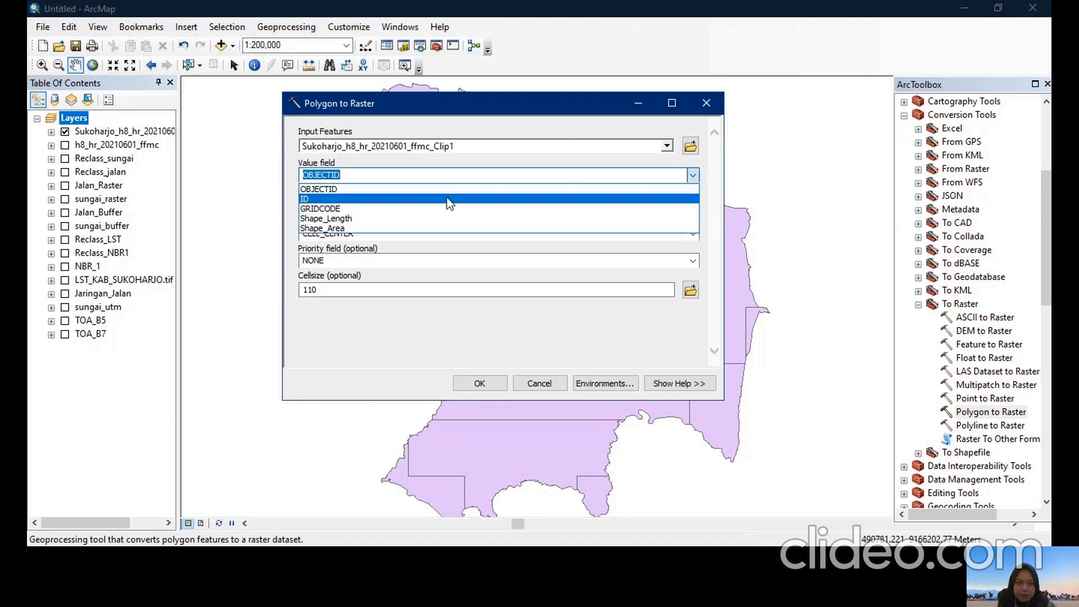
{"action": "left_click", "coordinate": [414, 208]}
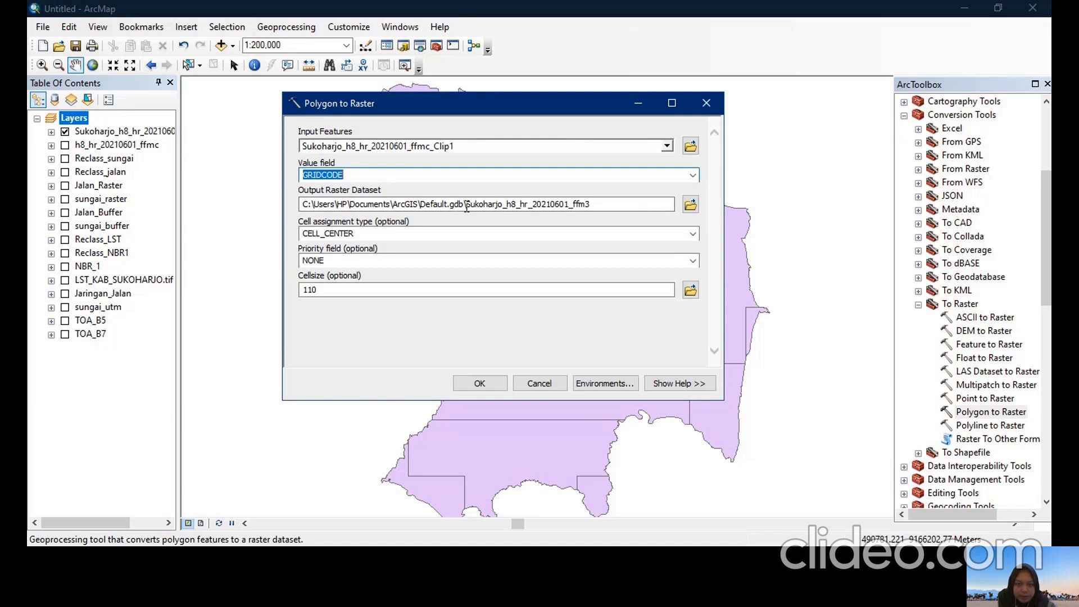
Try to run the conversion with Potensi_Karhutla as the output raster name in Default.gdb.
{"action": "left_click_drag", "start_coordinate": [466, 205], "coordinate": [624, 218]}
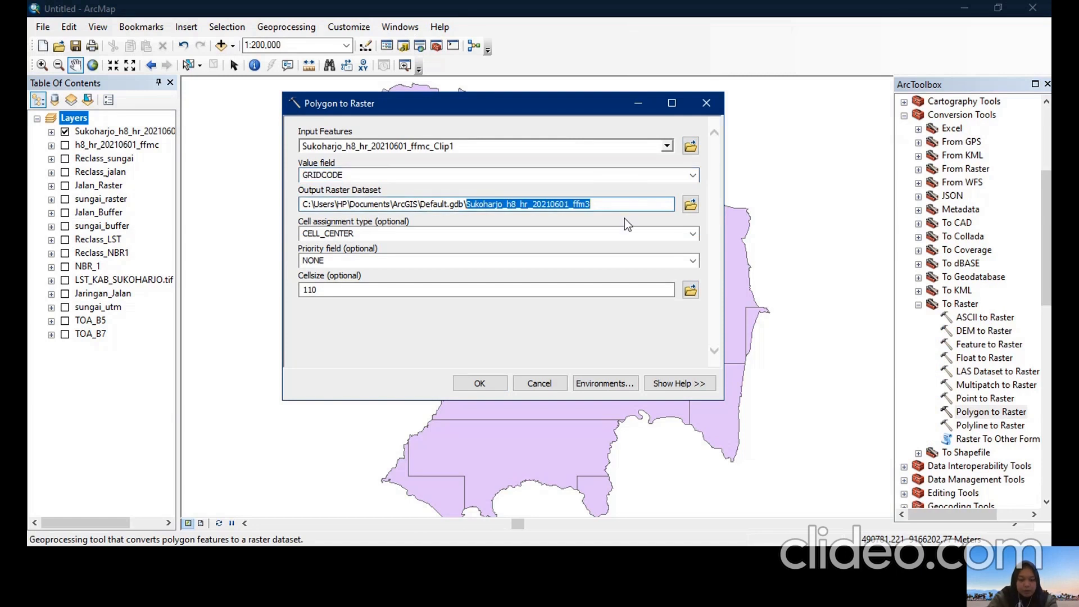
{"action": "type", "text": "Pten"}
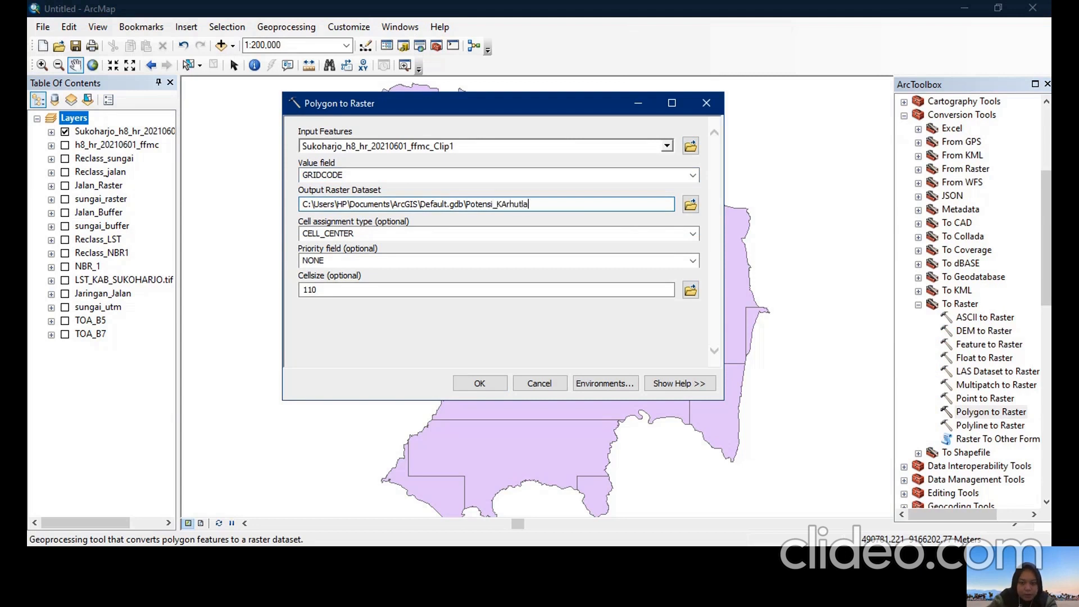
{"action": "key", "text": "BackSpace"}
{"action": "type", "text": "a"}
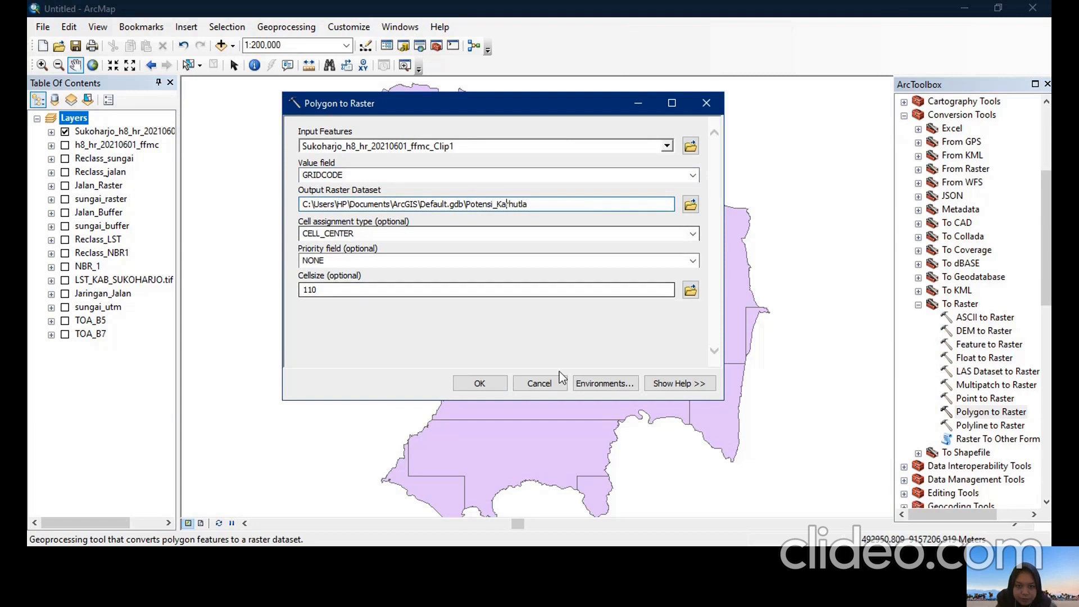
{"action": "left_click", "coordinate": [494, 382]}
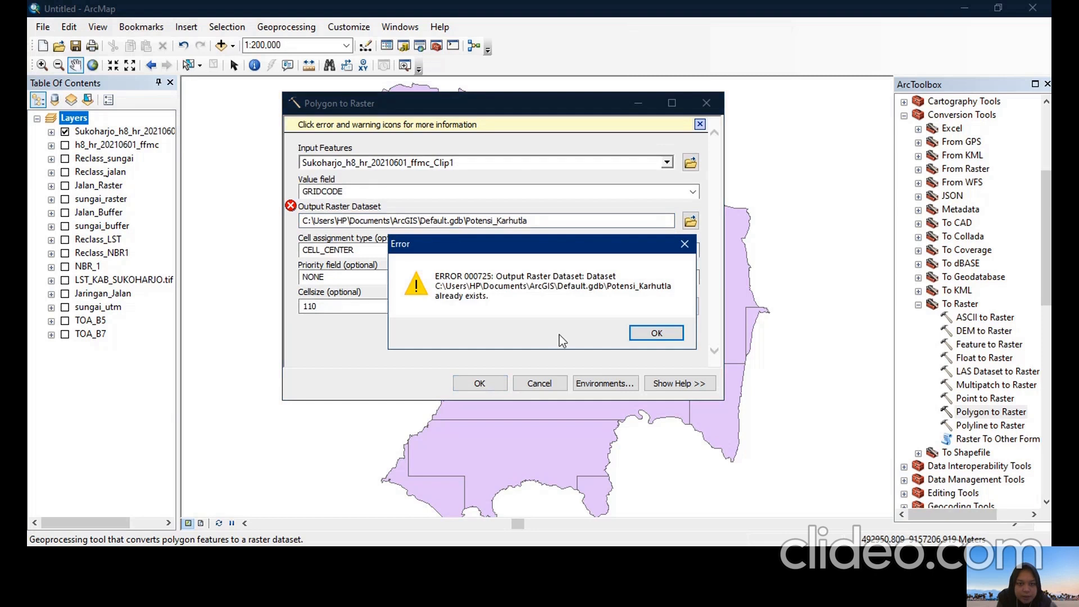
{"action": "left_click", "coordinate": [640, 334]}
Set the output raster dataset to Potensi_KARHUTLA_SKH in Default.gdb.
{"action": "left_click", "coordinate": [690, 220]}
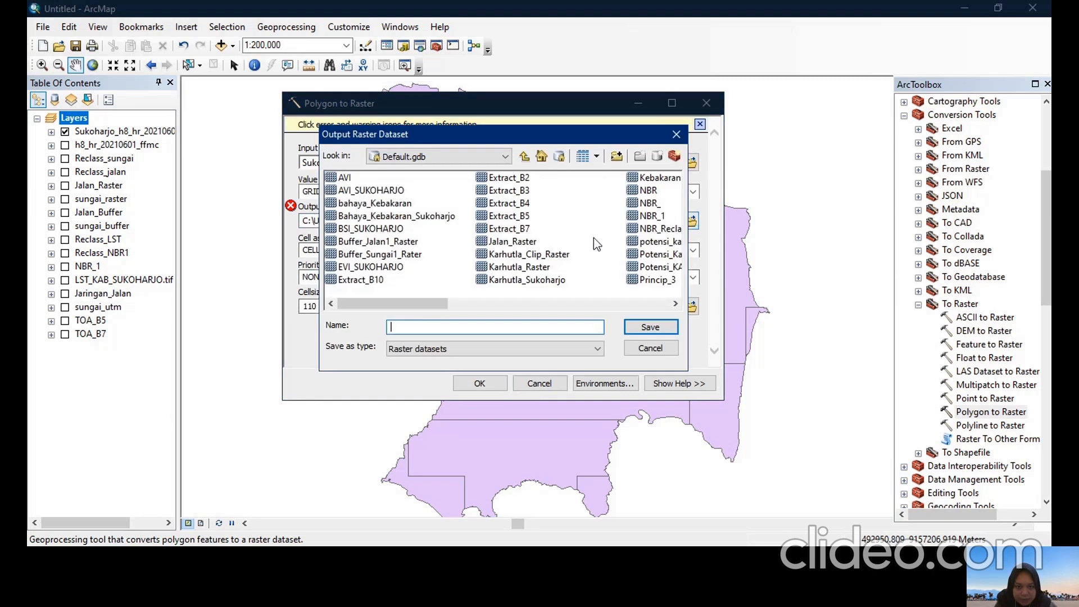
{"action": "left_click_drag", "start_coordinate": [436, 303], "coordinate": [475, 303]}
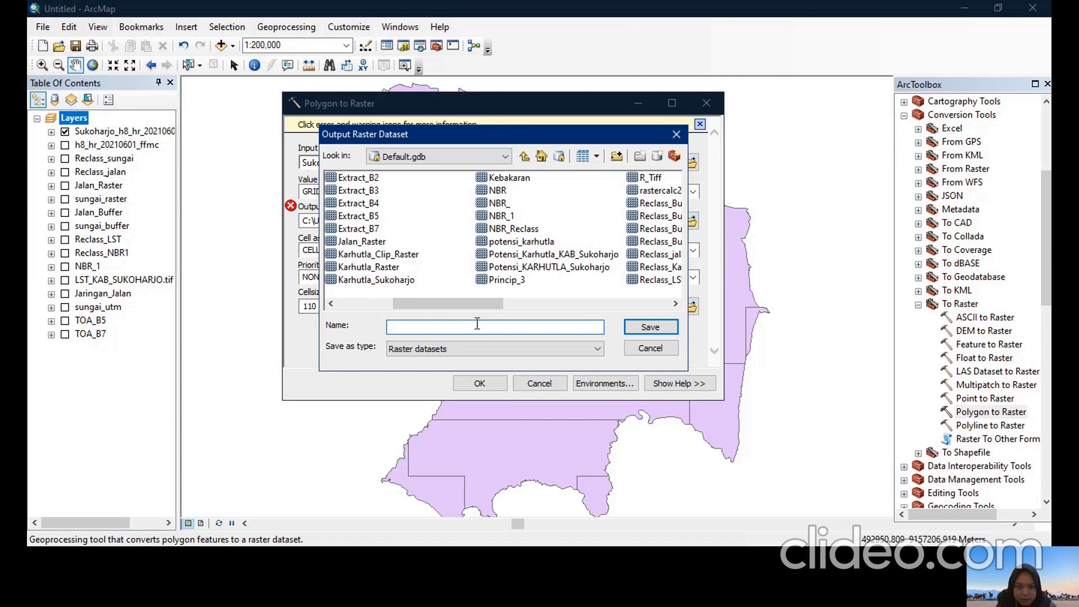
{"action": "type", "text": "Potensi_Karhutla"}
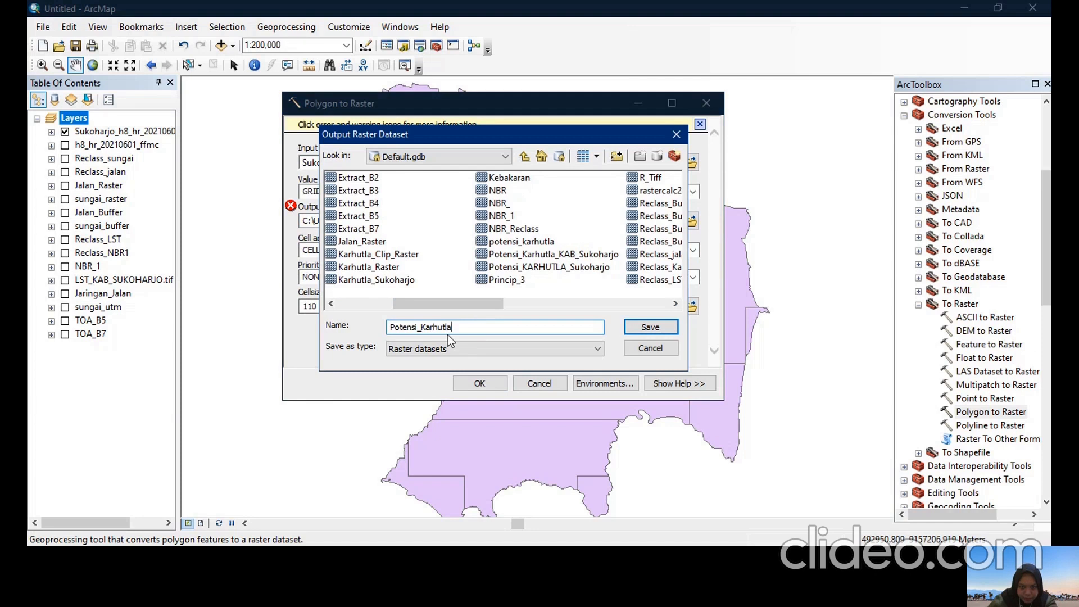
{"action": "left_click_drag", "start_coordinate": [421, 327], "coordinate": [454, 327]}
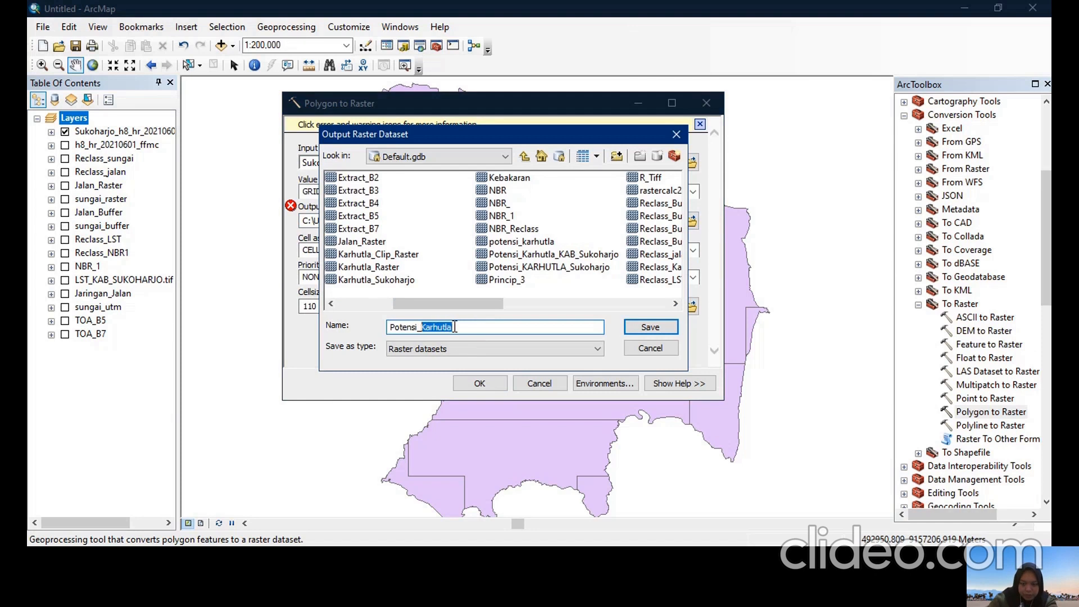
{"action": "type", "text": "KARHU"}
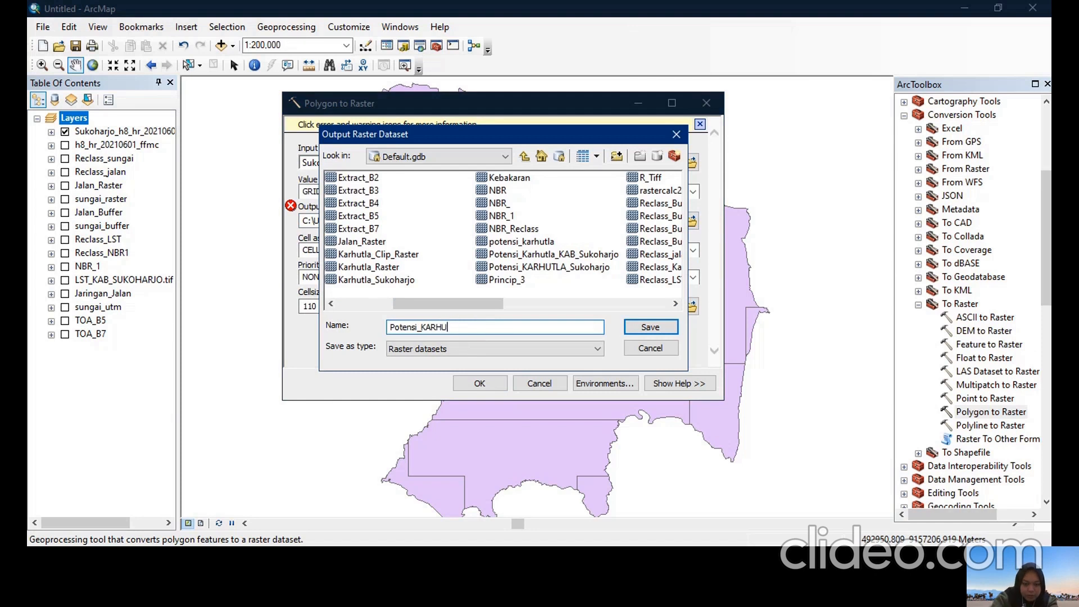
{"action": "type", "text": "TLA_SKH"}
{"action": "left_click", "coordinate": [656, 327]}
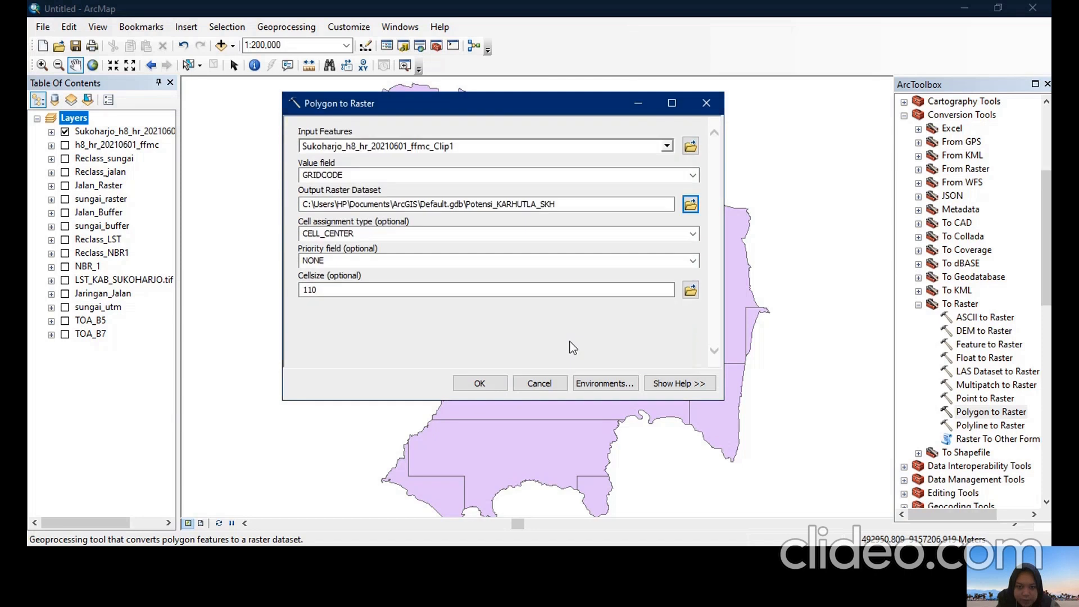
Run the polygon-to-raster conversion and move the Potensi_KARHUTLA_SKH raster above the clipped FFMC layer, showing only the raster.
{"action": "left_click", "coordinate": [479, 382]}
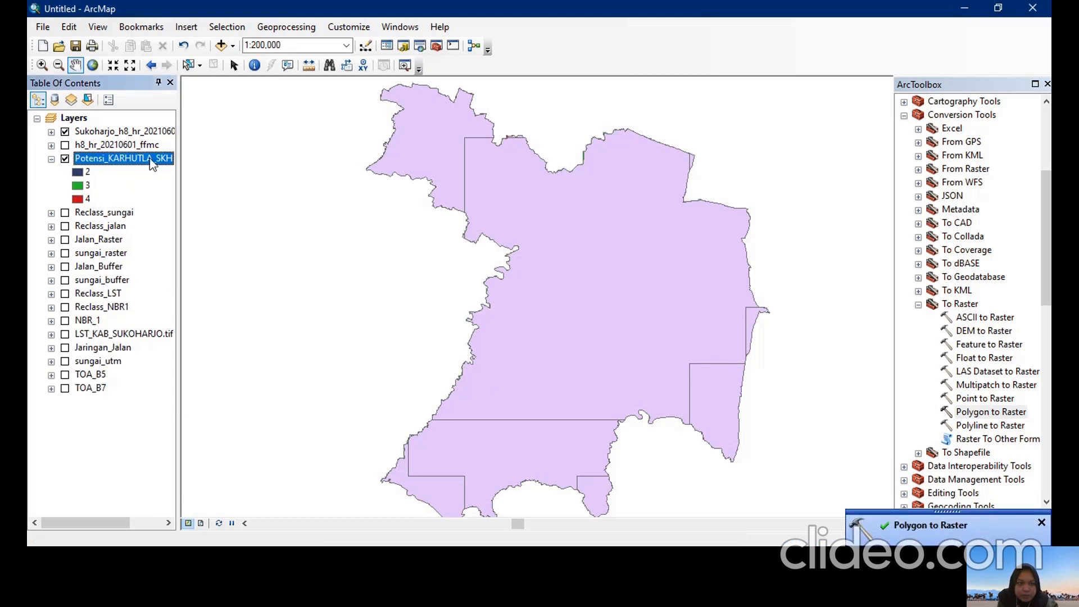
{"action": "left_click_drag", "start_coordinate": [150, 159], "coordinate": [144, 129]}
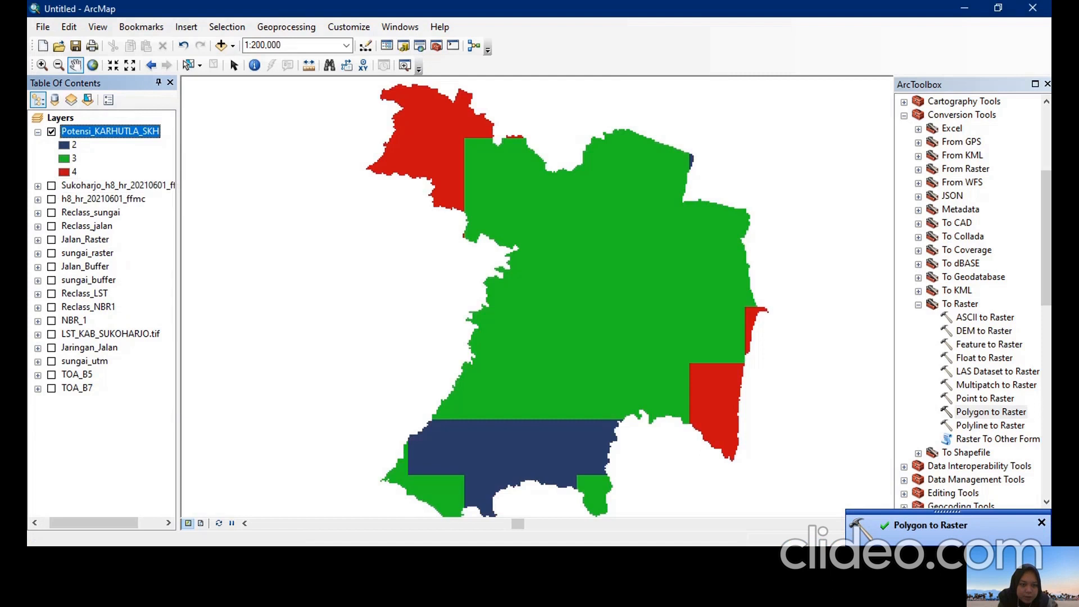
{"action": "left_click_drag", "start_coordinate": [140, 523], "coordinate": [93, 519]}
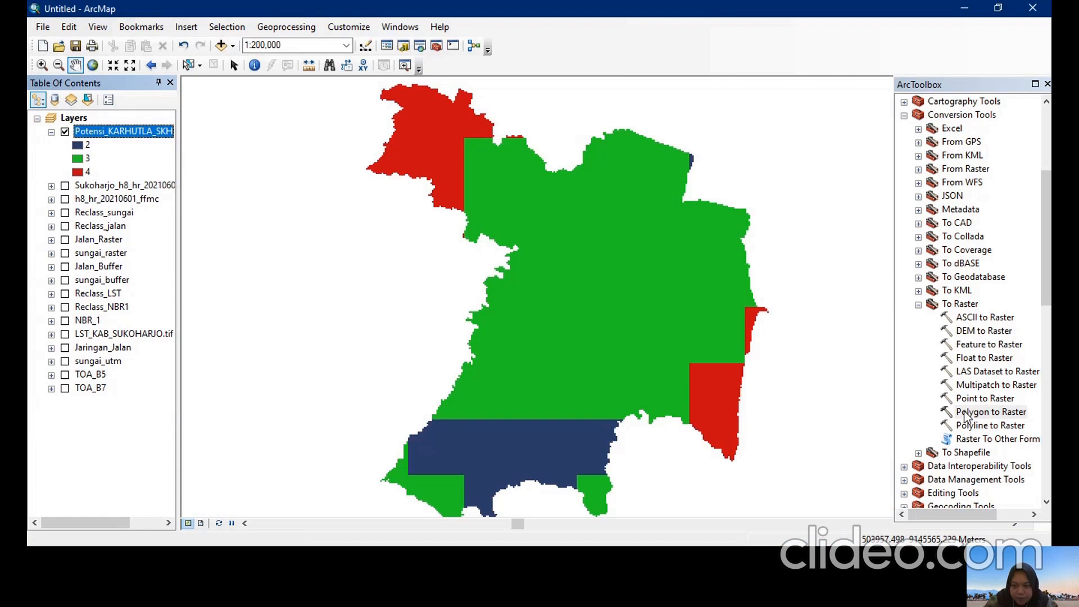
Start a Weighted Overlay and add Potensi_KARHUTLA_SKH to its table with Value as the input field.
{"action": "scroll", "coordinate": [965, 415], "scroll_direction": "down", "scroll_amount": 14}
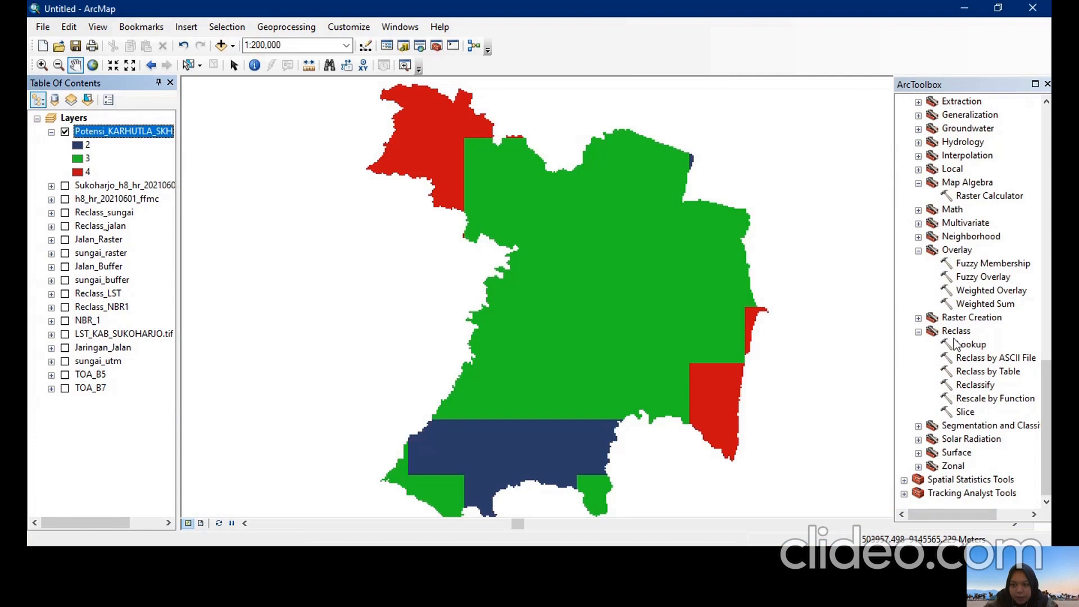
{"action": "scroll", "coordinate": [962, 298], "scroll_direction": "up", "scroll_amount": 4}
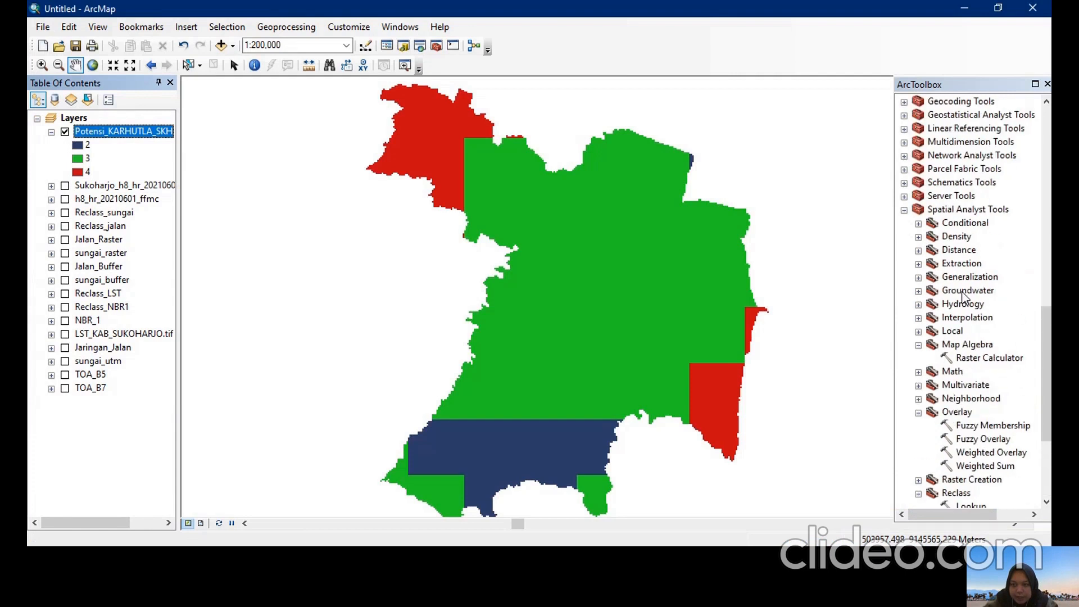
{"action": "scroll", "coordinate": [963, 297], "scroll_direction": "down", "scroll_amount": 4}
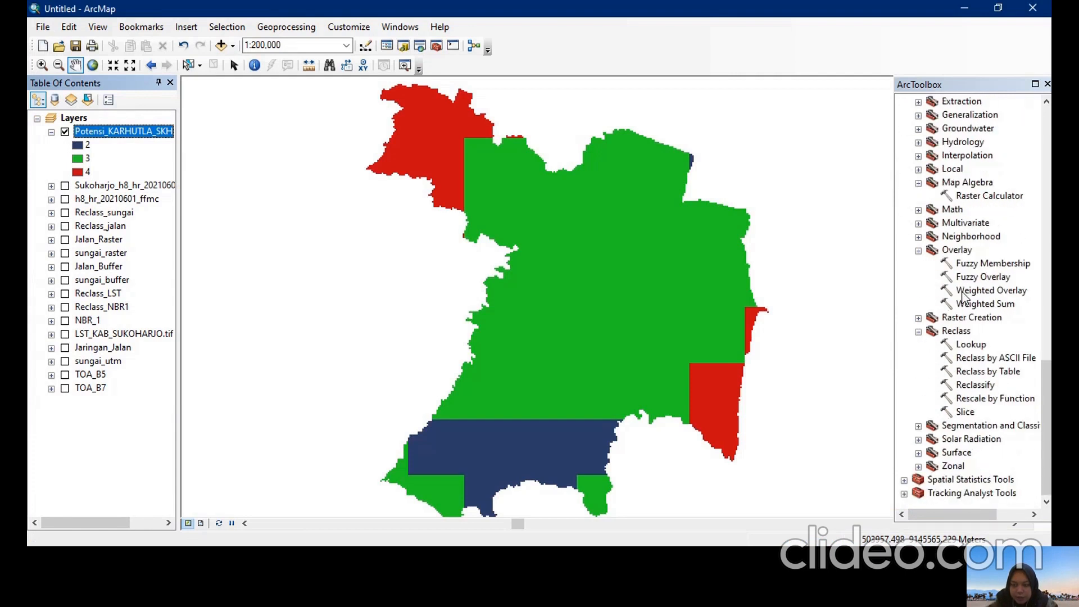
{"action": "double_click", "coordinate": [982, 291]}
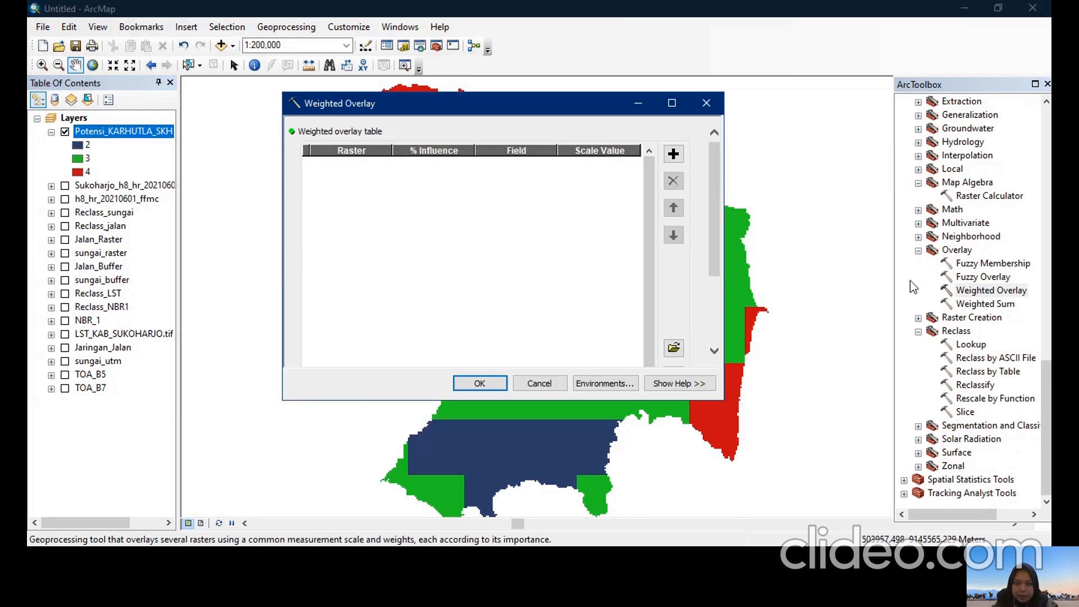
{"action": "left_click", "coordinate": [673, 154]}
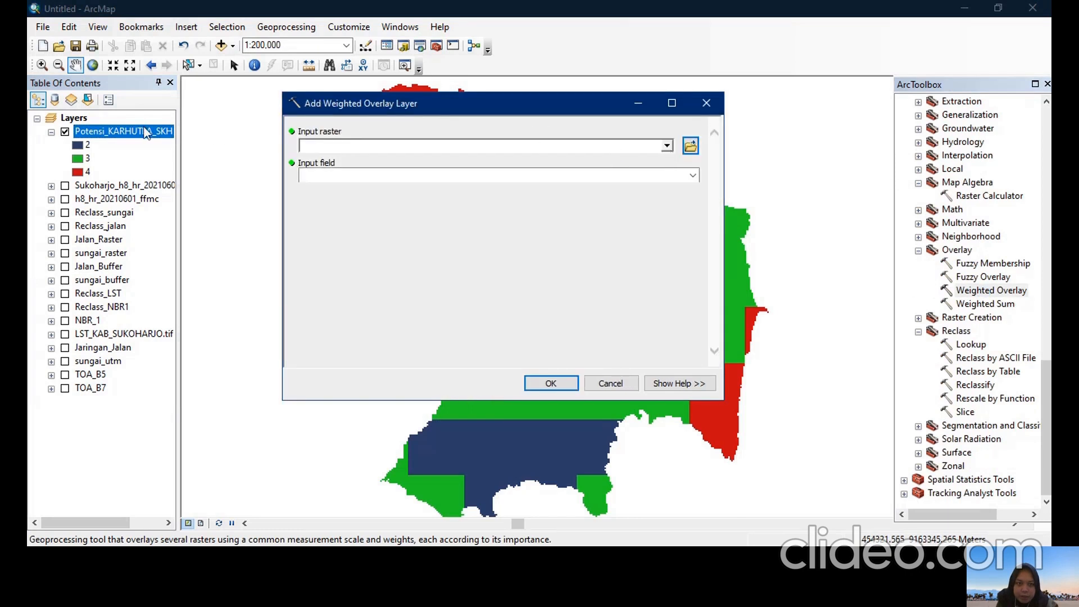
{"action": "left_click", "coordinate": [667, 147]}
{"action": "left_click", "coordinate": [447, 157]}
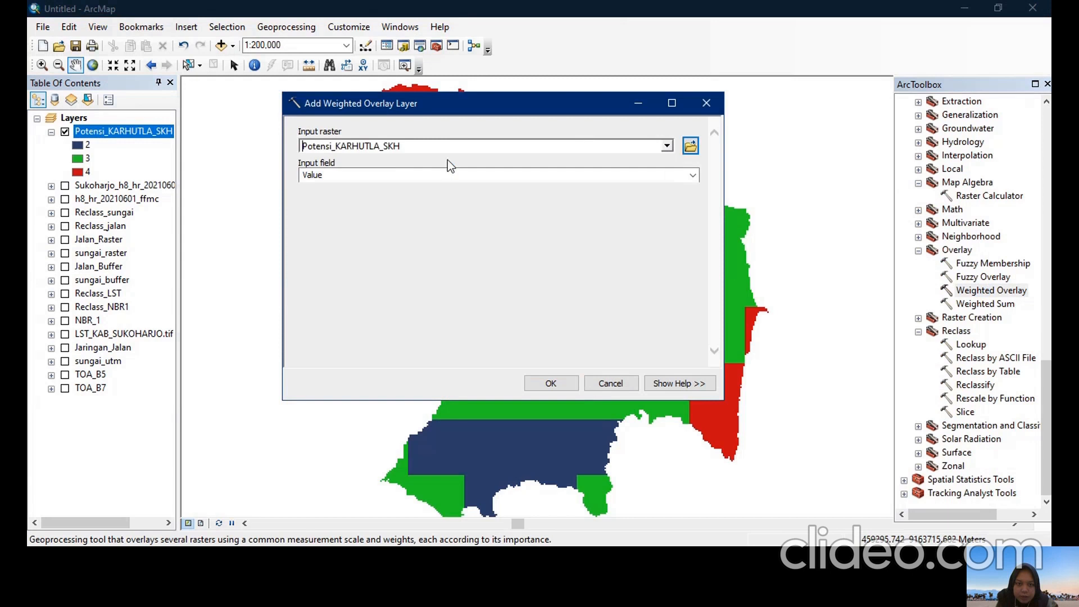
{"action": "left_click", "coordinate": [565, 381]}
Add the Reclass_sungai and Reclass_jalan rasters to the weighted overlay table, each with the Value field.
{"action": "left_click", "coordinate": [672, 155]}
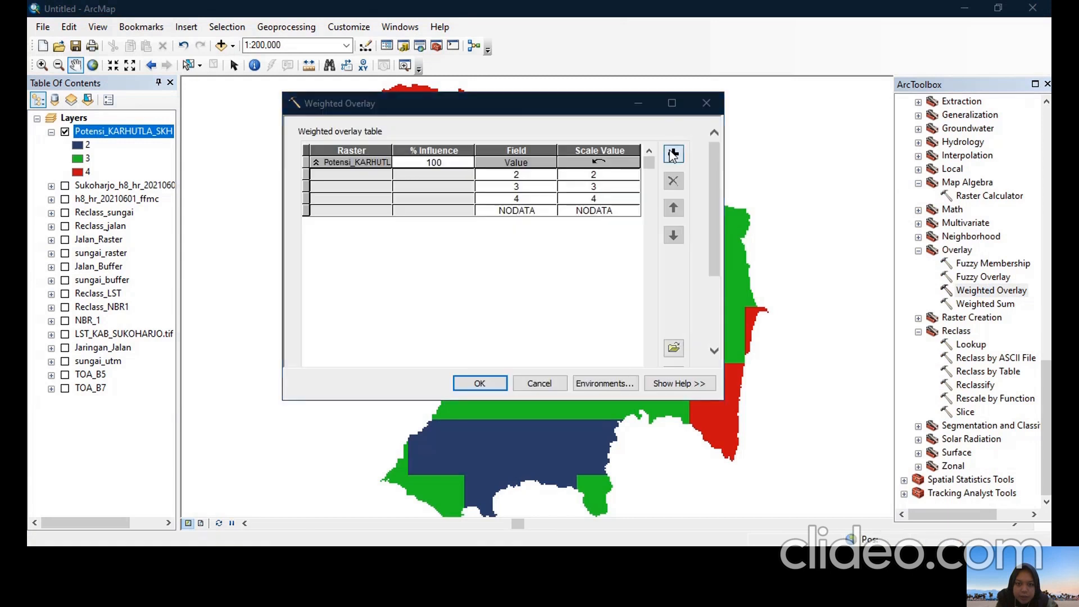
{"action": "left_click", "coordinate": [667, 146]}
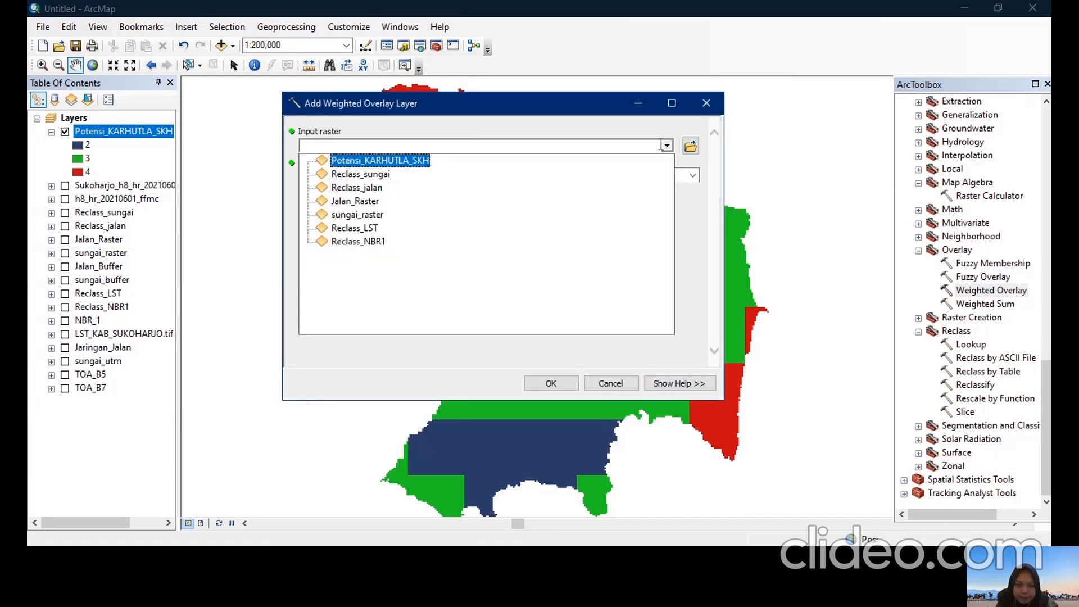
{"action": "left_click", "coordinate": [377, 177]}
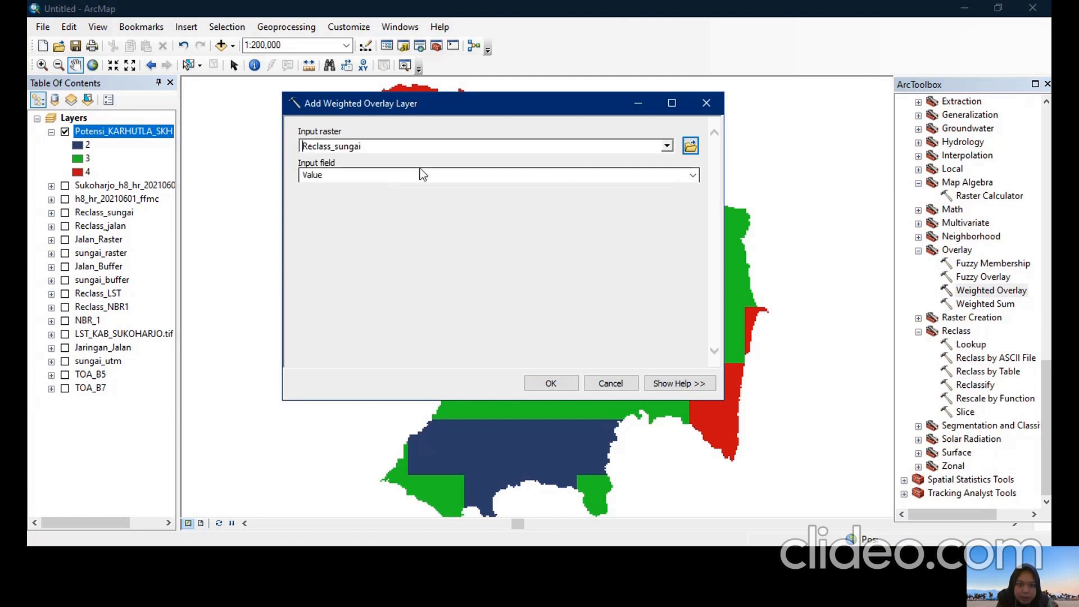
{"action": "left_click", "coordinate": [551, 386]}
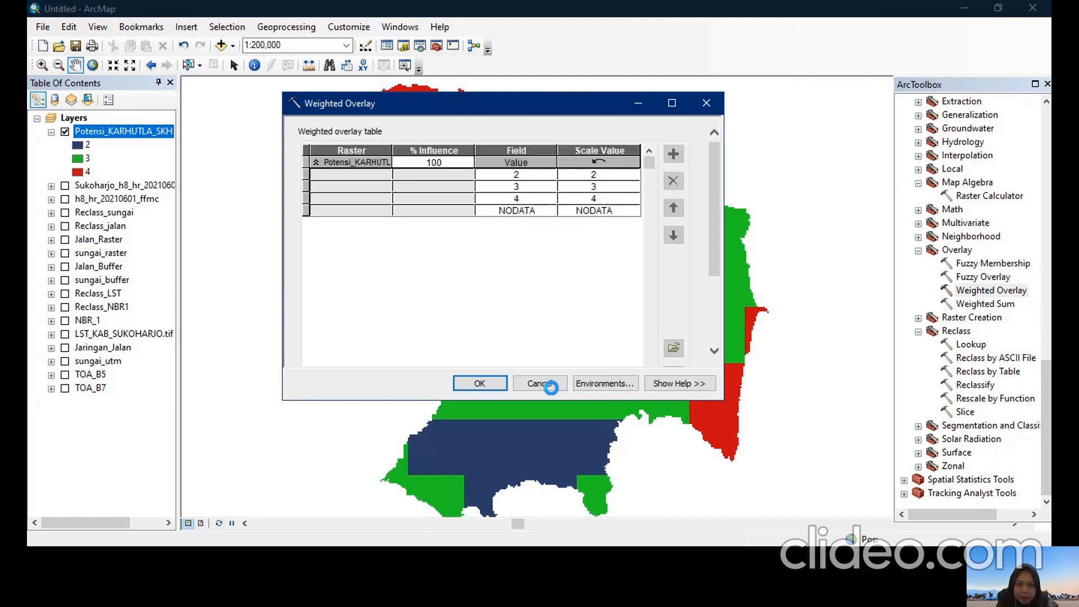
{"action": "left_click", "coordinate": [673, 154]}
{"action": "left_click", "coordinate": [666, 147]}
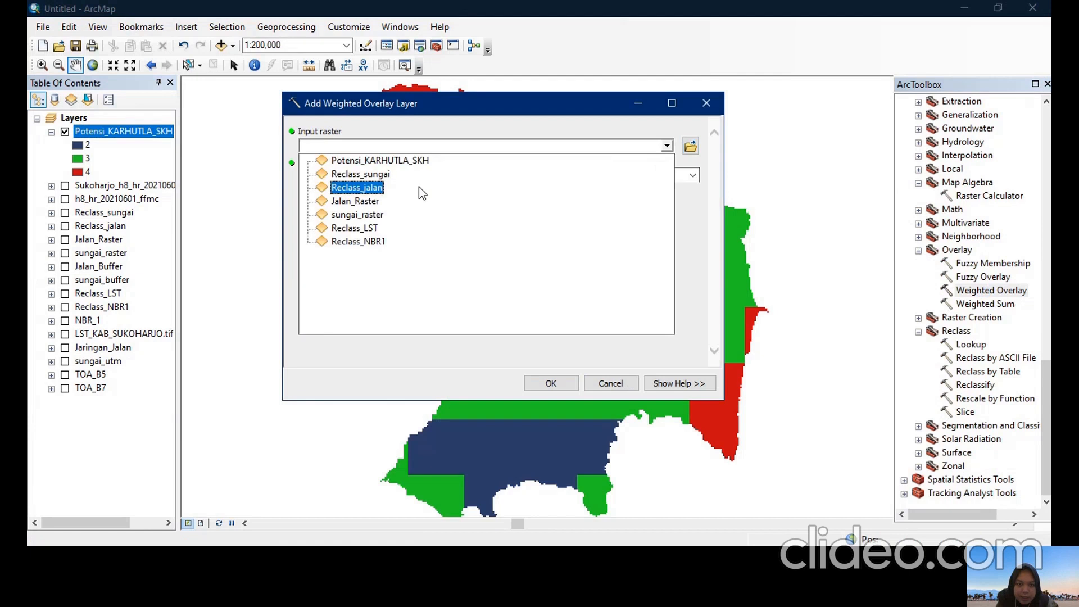
{"action": "left_click", "coordinate": [390, 192]}
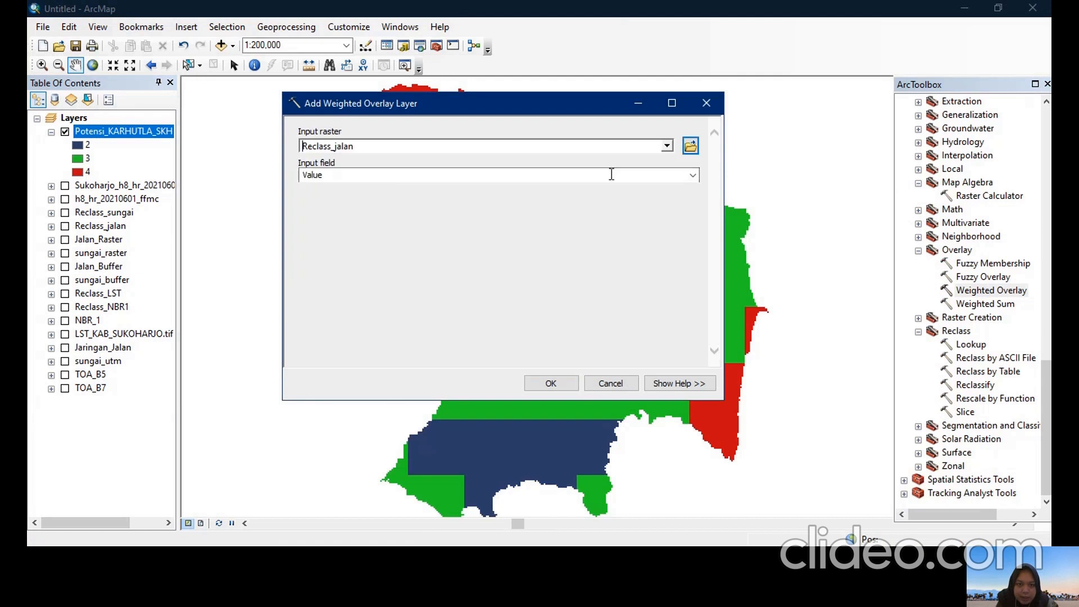
{"action": "left_click", "coordinate": [570, 386]}
Add the Reclass_LST raster to the weighted overlay table with the Value field.
{"action": "left_click", "coordinate": [673, 154]}
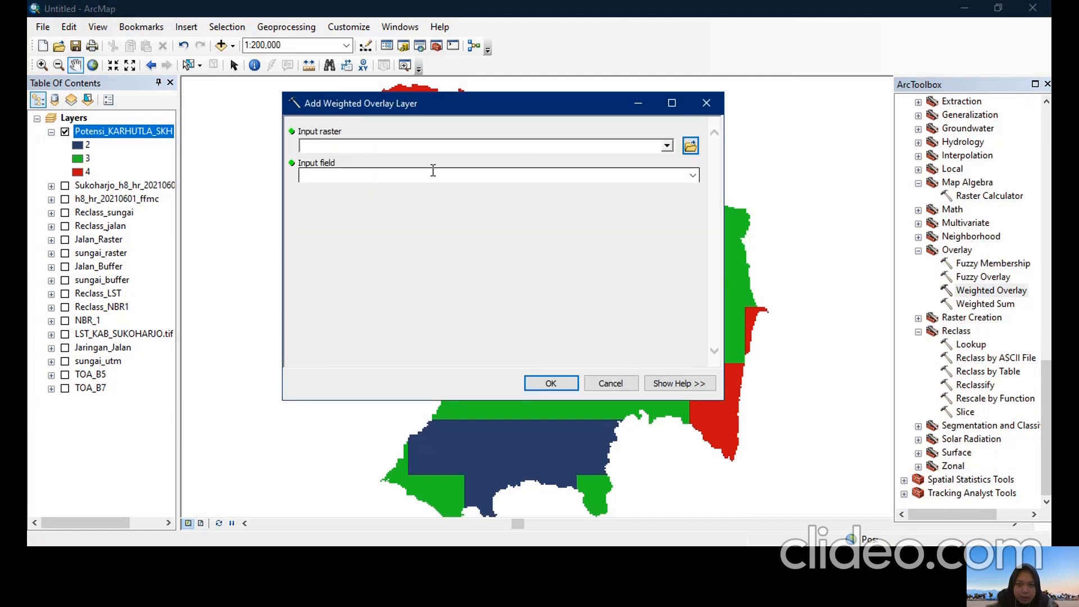
{"action": "left_click", "coordinate": [666, 146]}
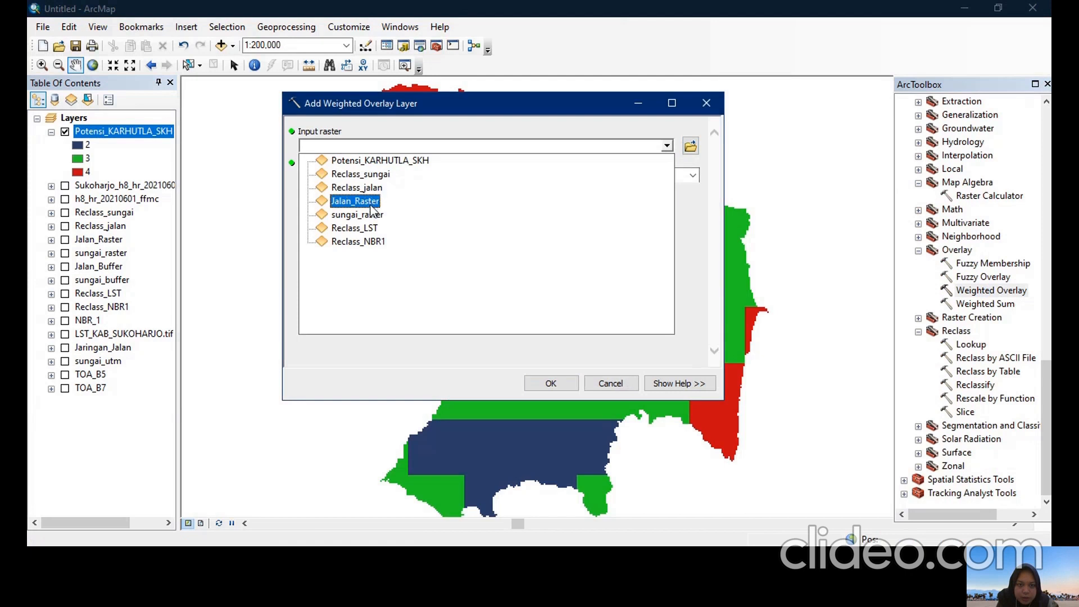
{"action": "left_click", "coordinate": [373, 228]}
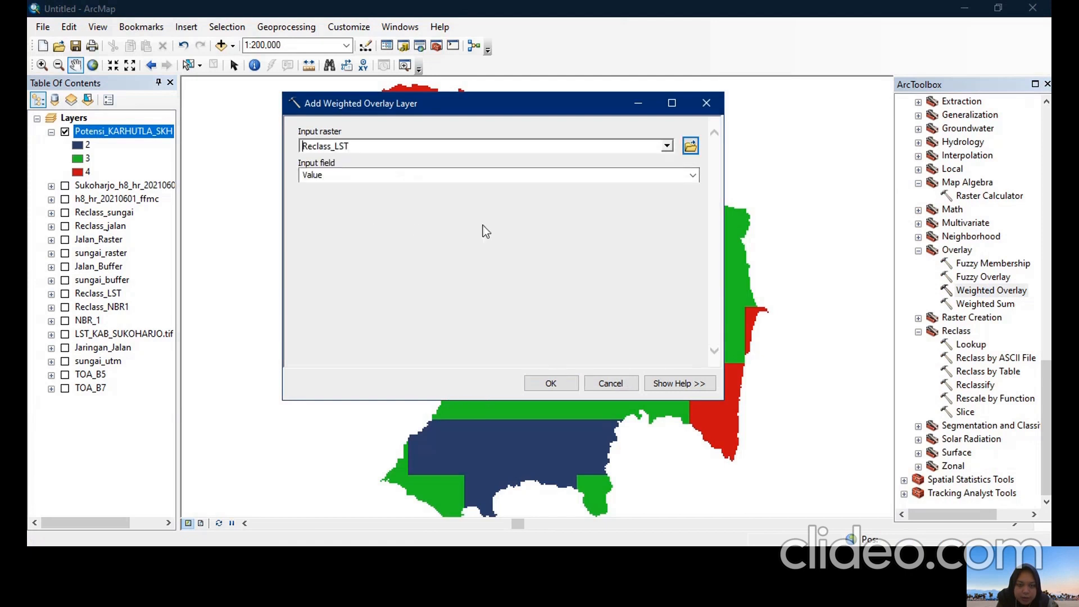
{"action": "left_click", "coordinate": [551, 383]}
Add the Reclass_NBR1 raster to the weighted overlay table with Value as the input field.
{"action": "left_click", "coordinate": [673, 154]}
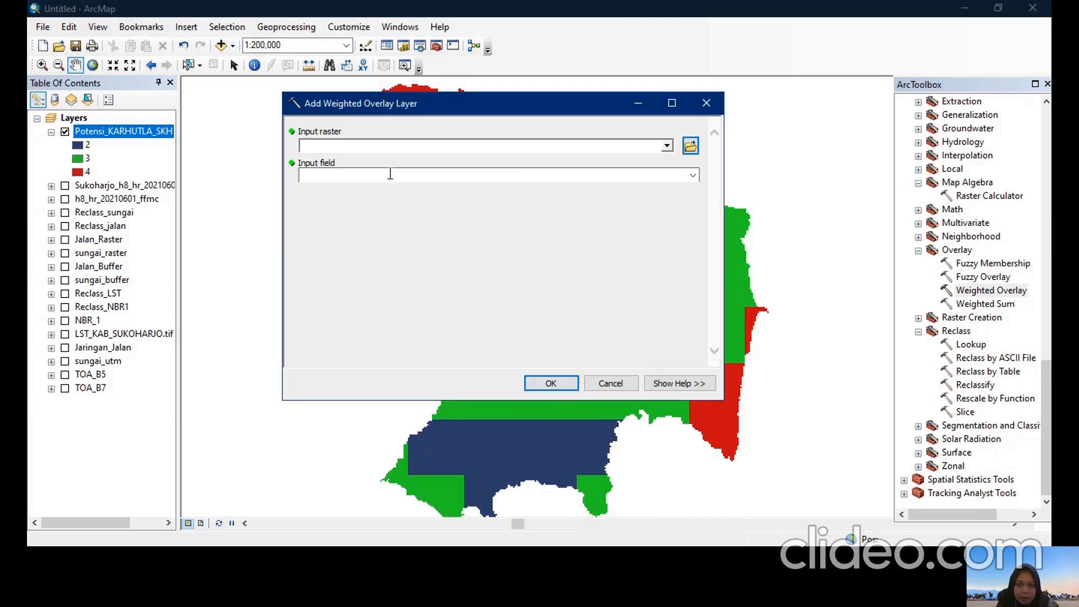
{"action": "left_click", "coordinate": [666, 146]}
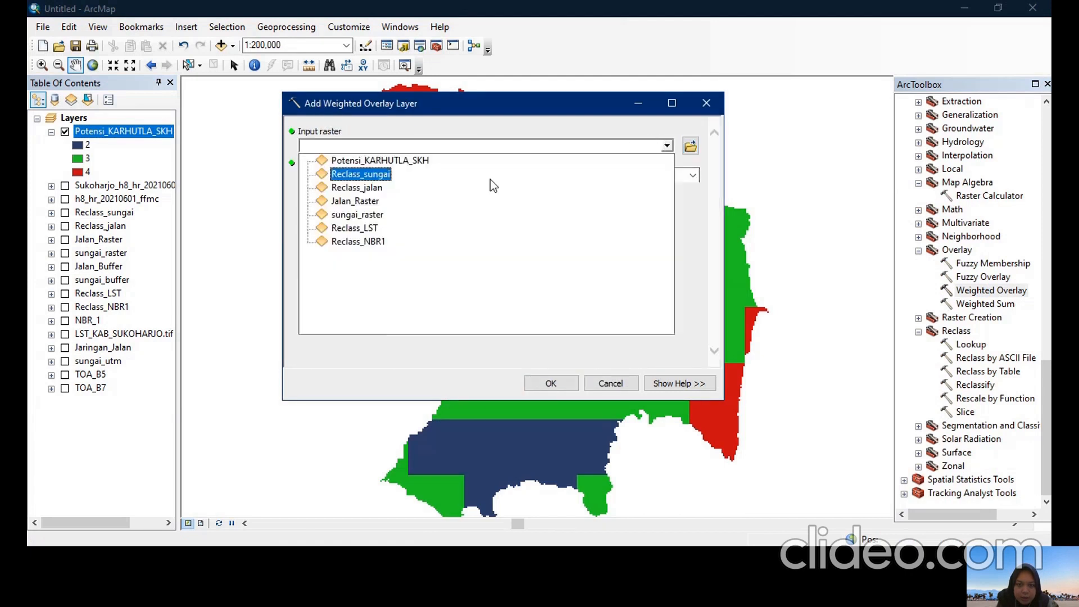
{"action": "left_click", "coordinate": [376, 245]}
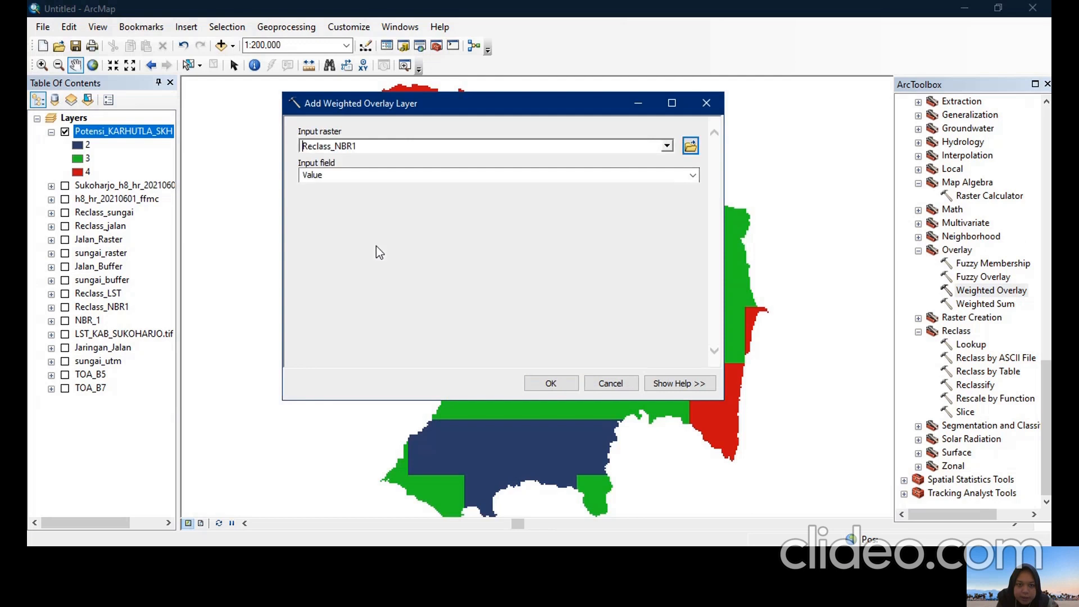
{"action": "left_click", "coordinate": [554, 383]}
Give all weighted overlay rasters equal influence and enter an evaluation scale from 1 to 5.
{"action": "scroll", "coordinate": [666, 255], "scroll_direction": "down", "scroll_amount": 3}
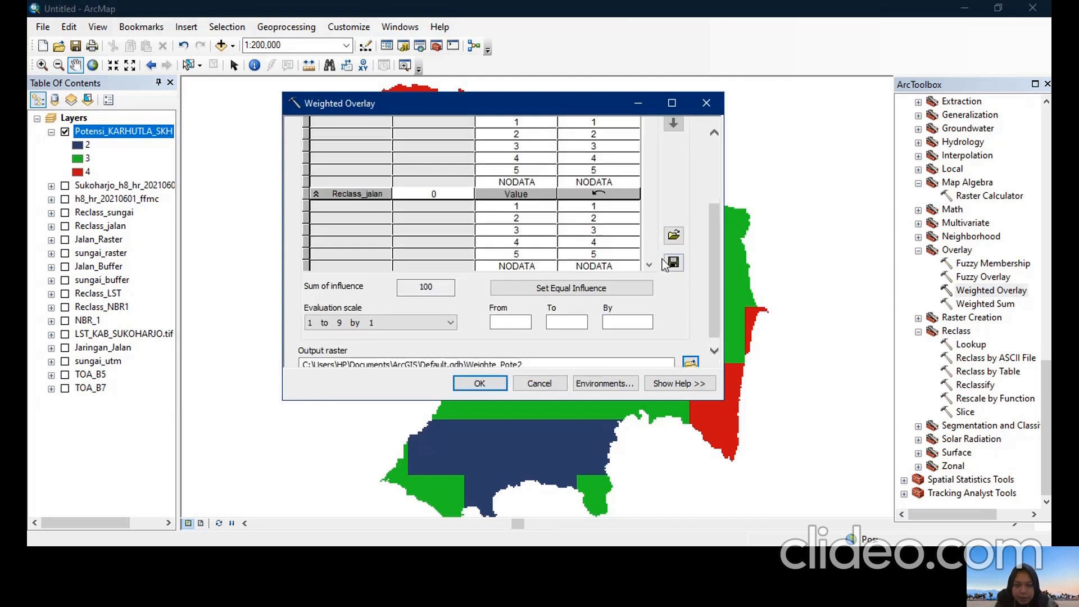
{"action": "scroll", "coordinate": [666, 266], "scroll_direction": "down", "scroll_amount": 1}
{"action": "left_click", "coordinate": [618, 283]}
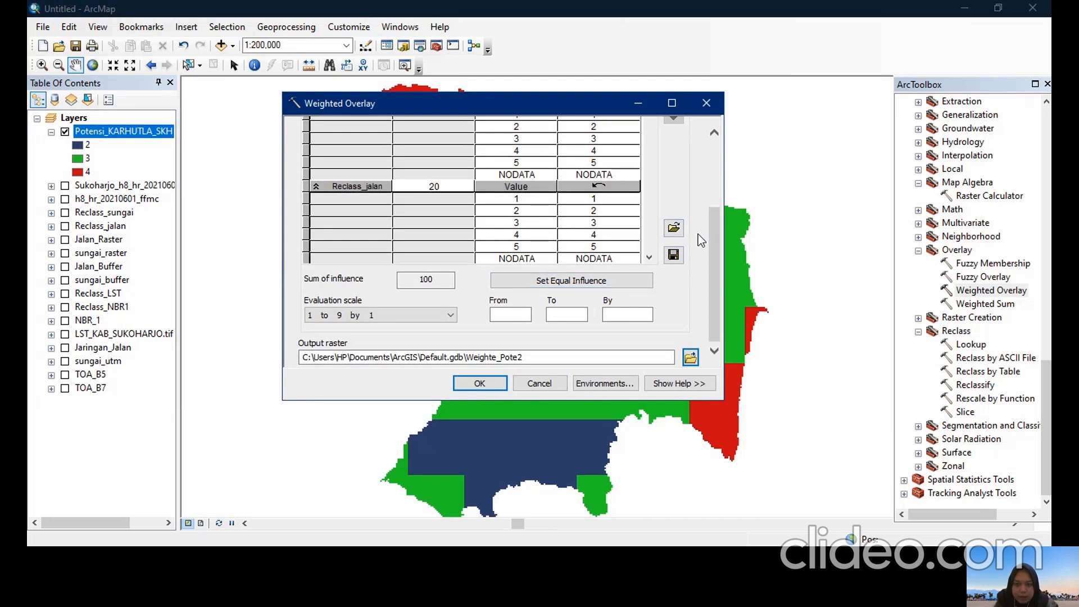
{"action": "left_click", "coordinate": [525, 316]}
{"action": "type", "text": "1"}
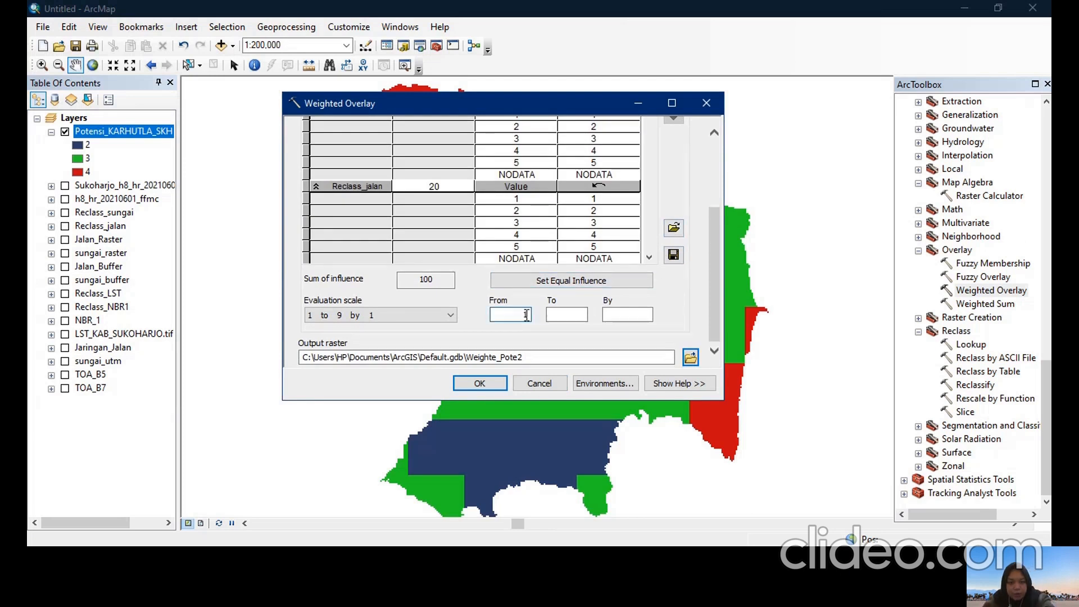
{"action": "left_click", "coordinate": [561, 315]}
{"action": "type", "text": "5"}
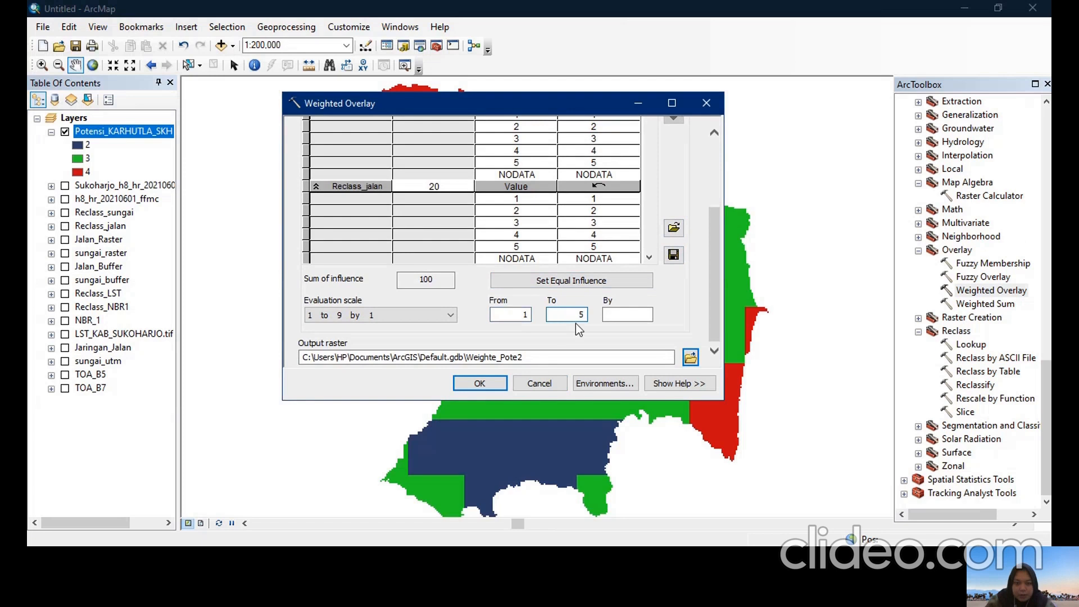
Name the output raster Bahaya_Kebakaran_SKH in Default.gdb and run the Weighted Overlay.
{"action": "left_click", "coordinate": [691, 358]}
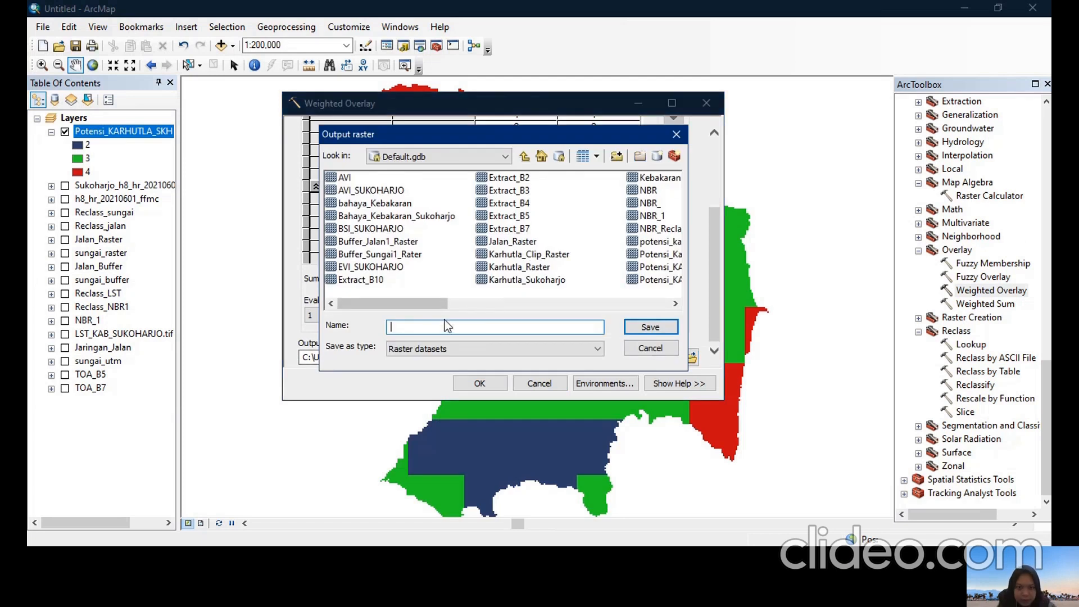
{"action": "mouse_move", "coordinate": [443, 302]}
{"action": "left_mouse_down"}
{"action": "mouse_move", "coordinate": [497, 303]}
{"action": "mouse_move", "coordinate": [425, 312]}
{"action": "left_mouse_up"}
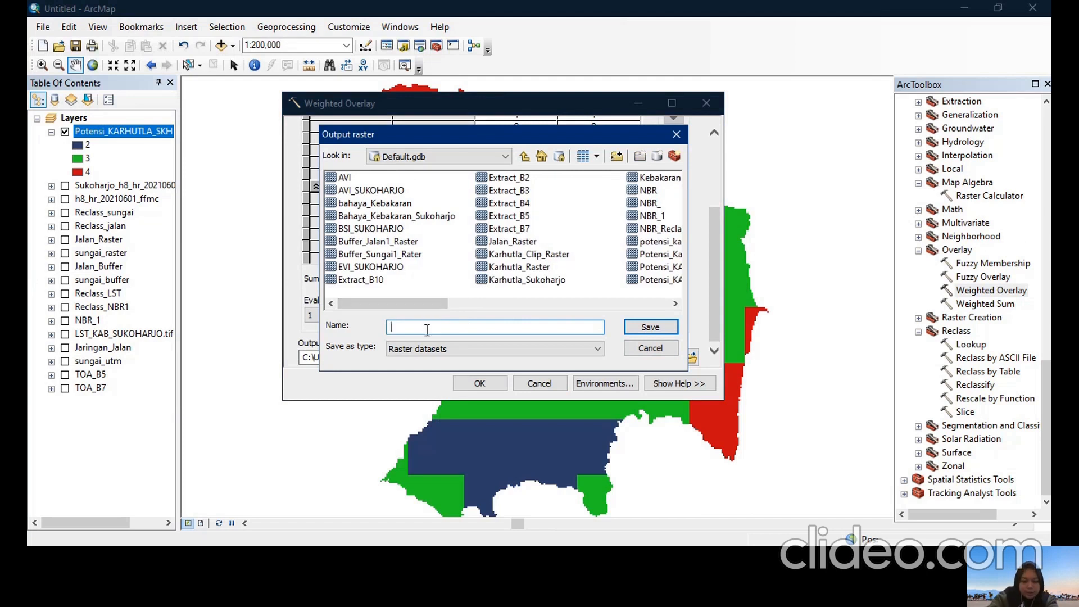
{"action": "type", "text": "Bahaya_Kebakaran_SKH"}
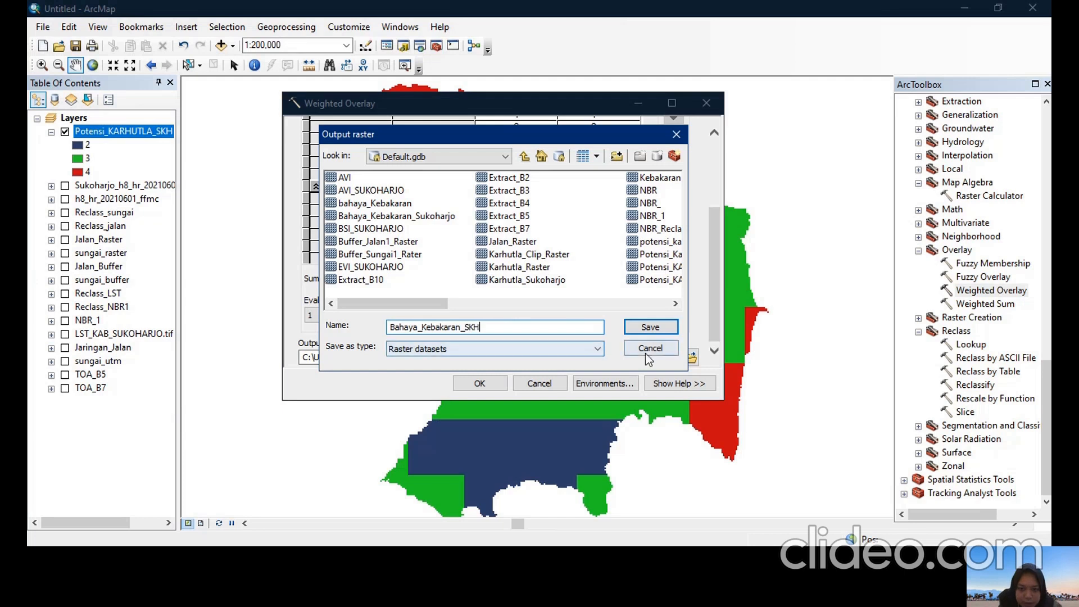
{"action": "left_click", "coordinate": [655, 330]}
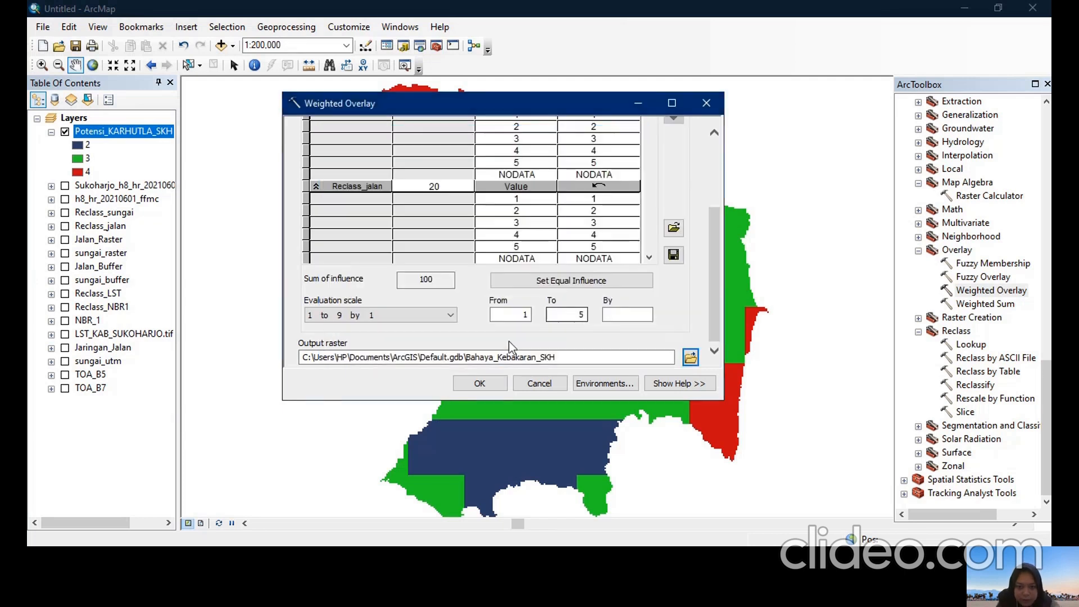
{"action": "left_click", "coordinate": [494, 381]}
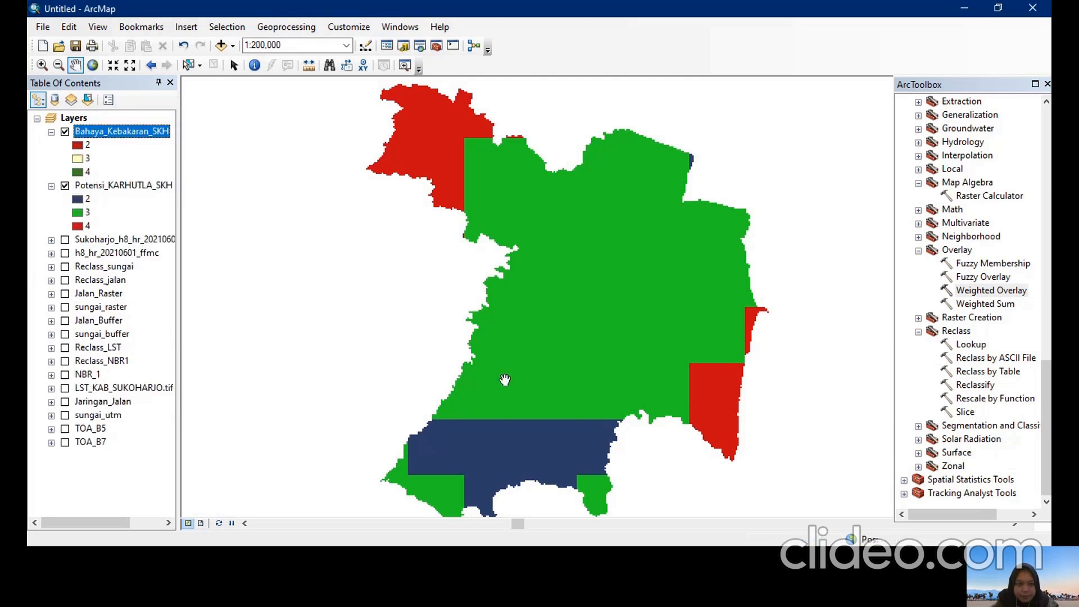
Collapse the Potensi_KARHUTLA_SKH legend and hide that layer, leaving only Bahaya_Kebakaran_SKH displayed on the map.
{"action": "left_click", "coordinate": [51, 186]}
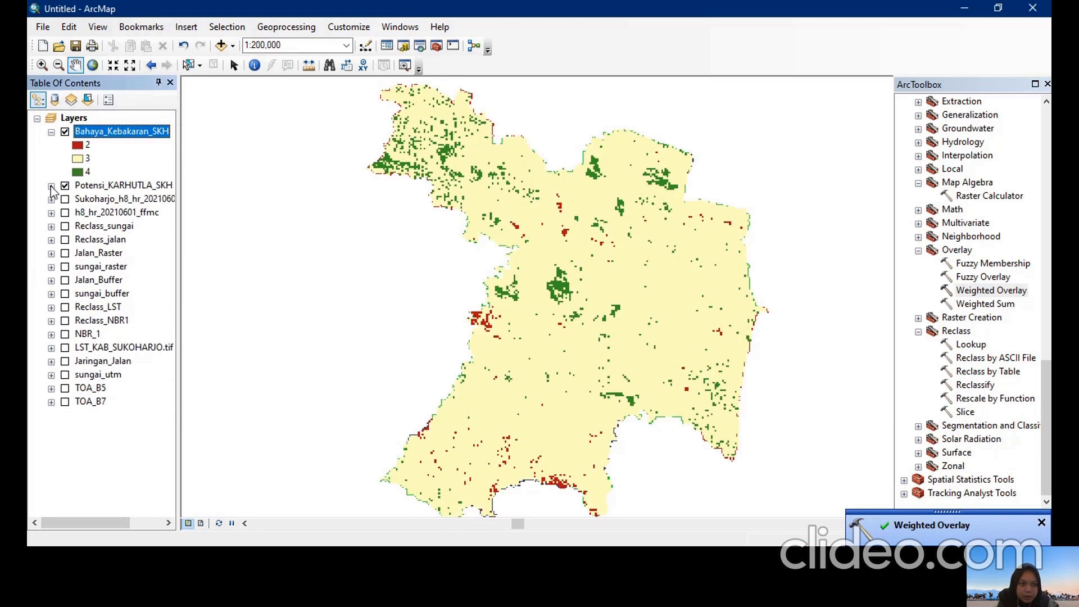
{"action": "left_click", "coordinate": [64, 185]}
{"action": "left_click_drag", "start_coordinate": [620, 328], "coordinate": [622, 327]}
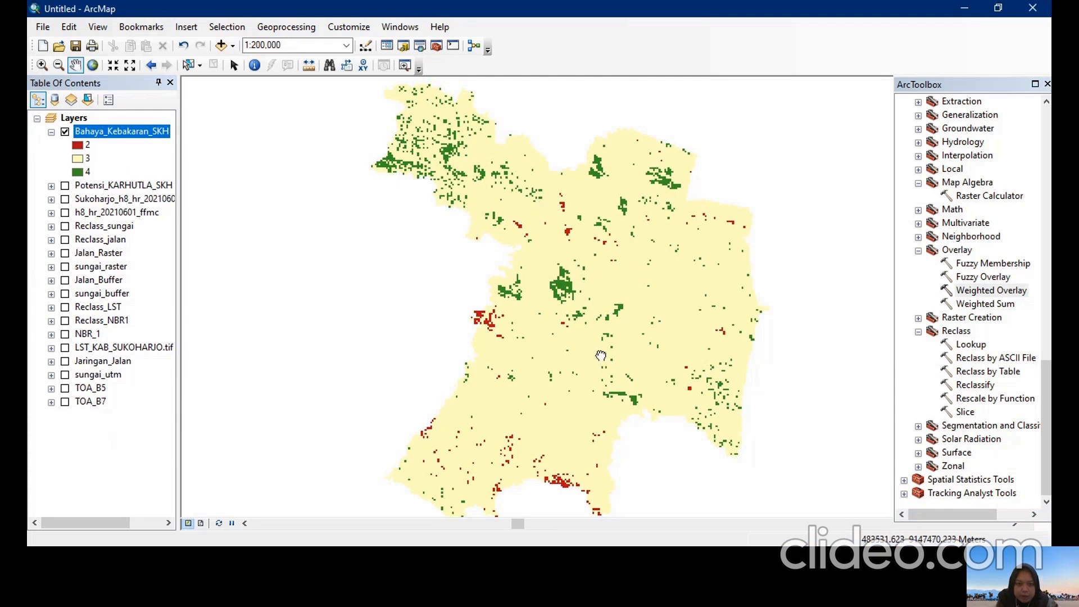
{"action": "left_click_drag", "start_coordinate": [600, 356], "coordinate": [601, 359]}
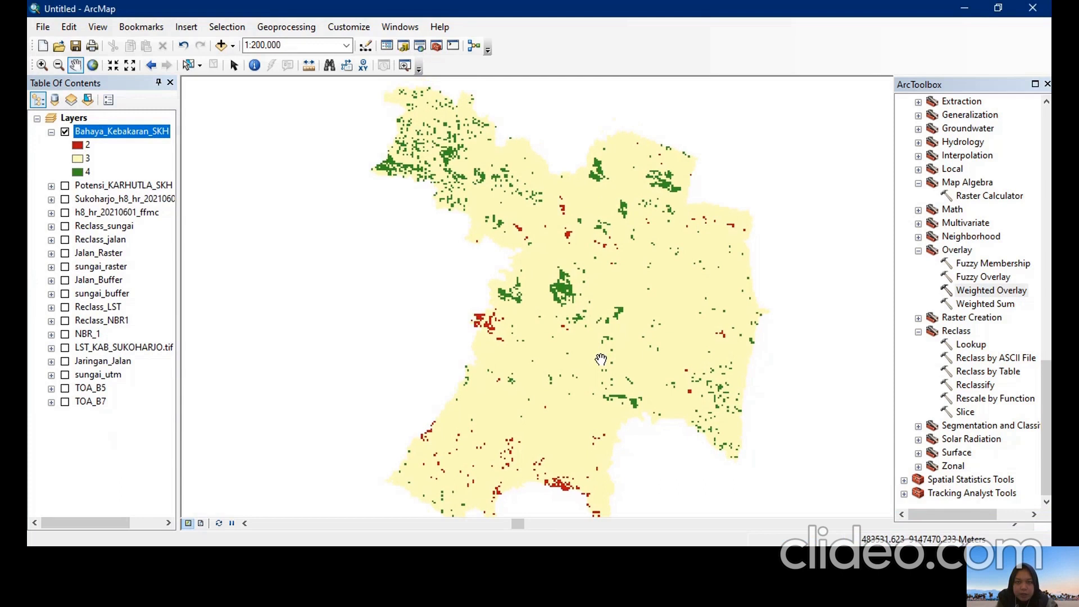